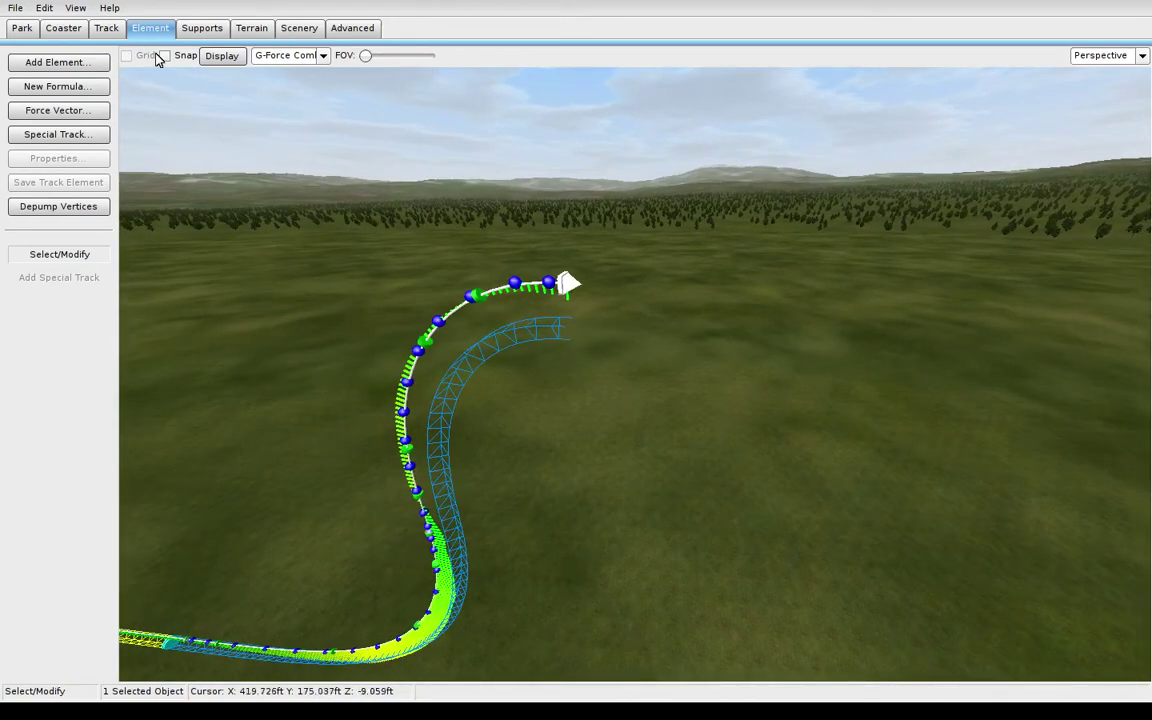
Start a new force vector element and set its total time to 3 seconds
left_click(87, 112)
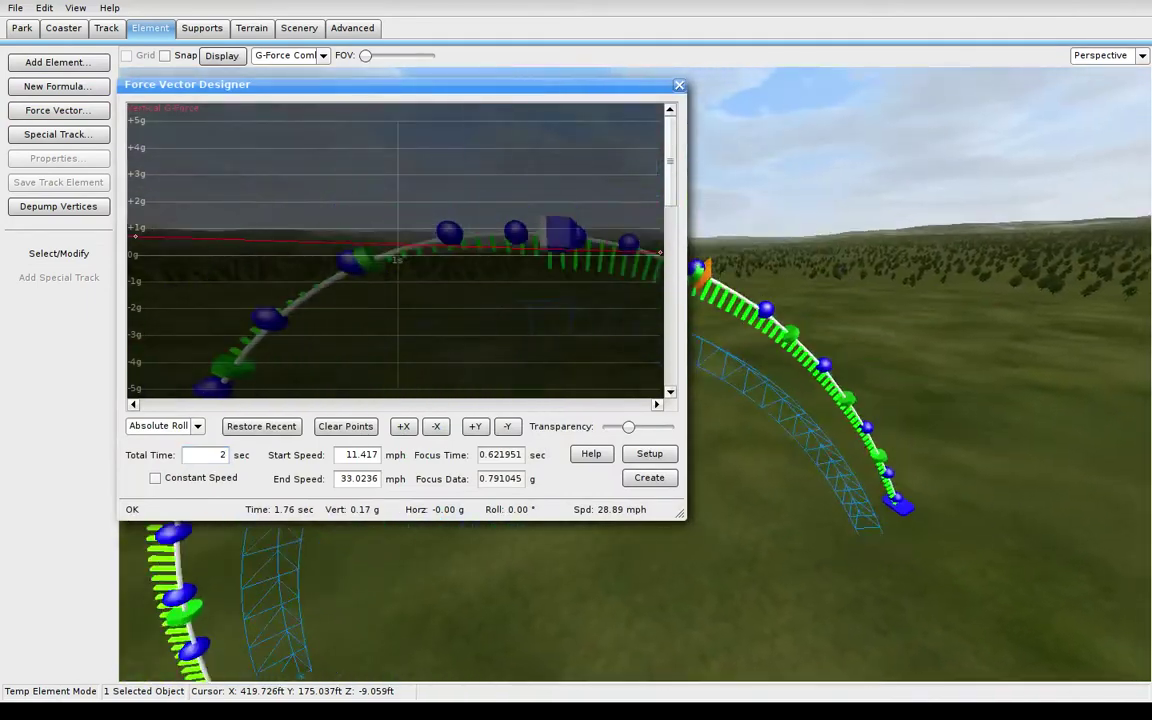
left_click(222, 457)
type("2")
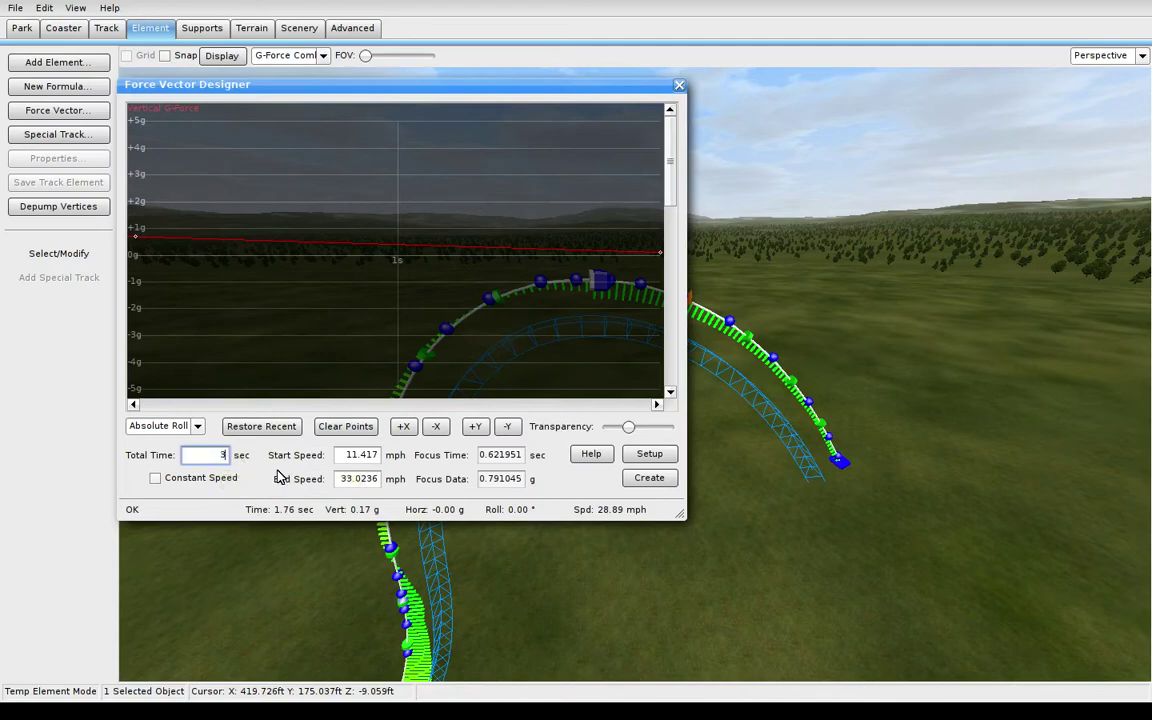
key("Return")
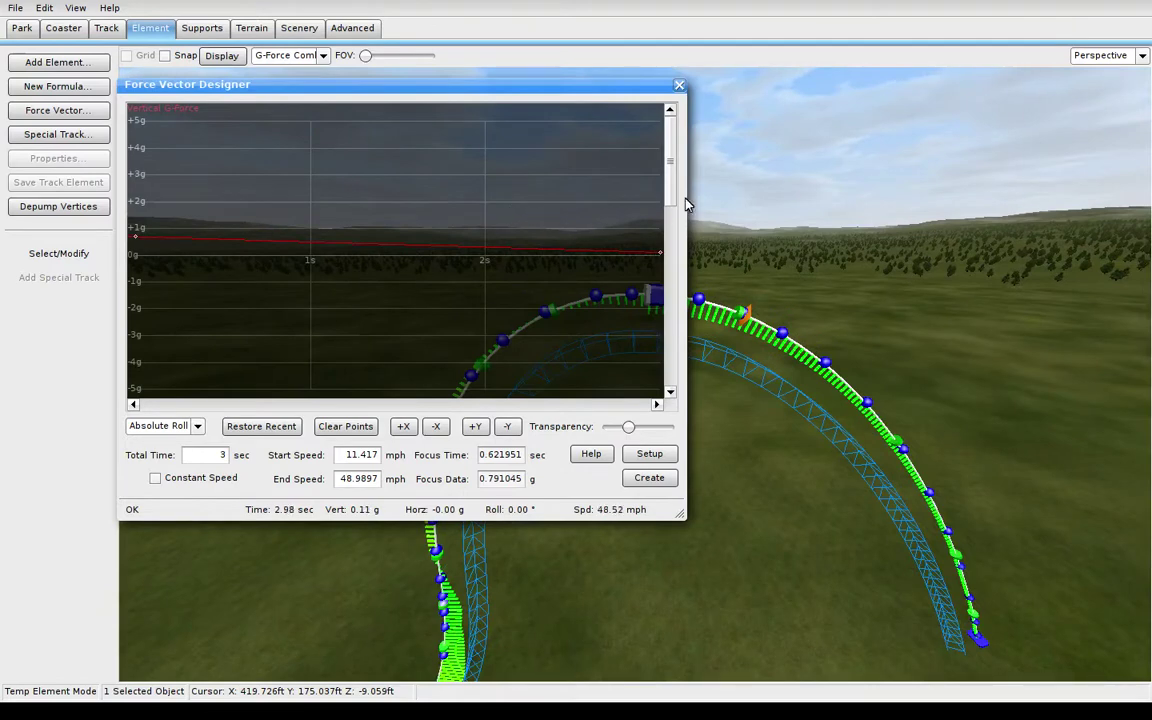
Examine the Absolute Roll and Lateral G-Force graphs of the force vector element alongside the previewed track
left_click_drag(672, 192, 672, 360)
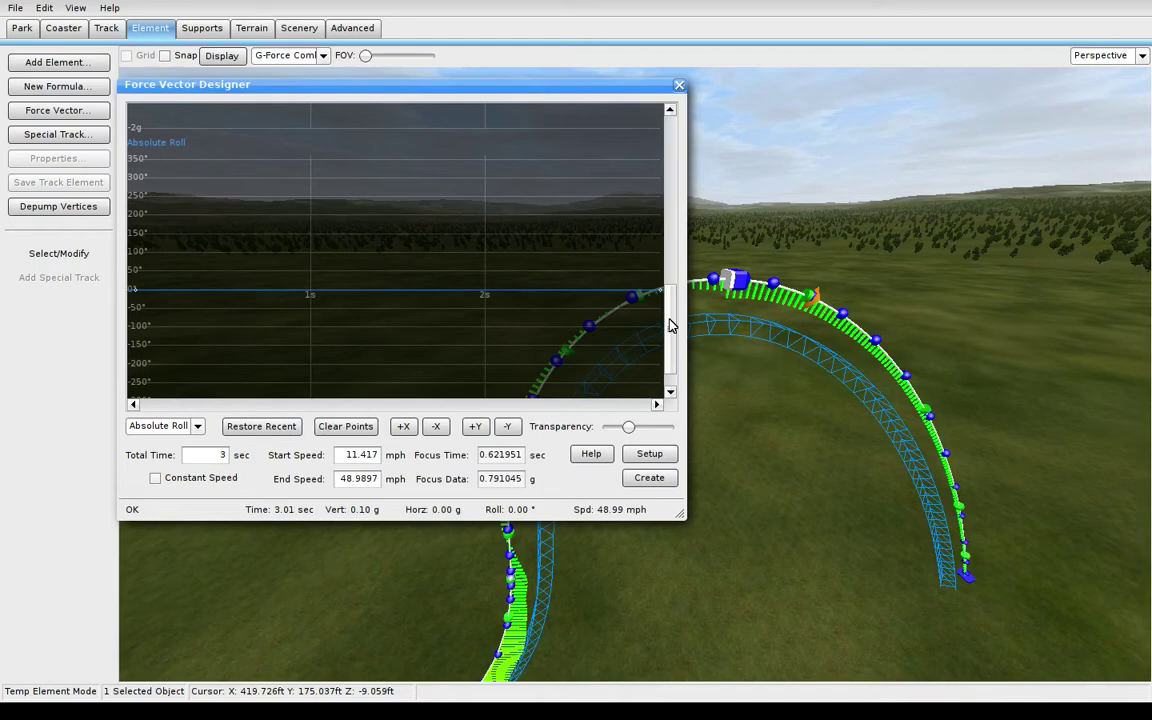
mouse_move(671, 321)
left_mouse_down()
mouse_move(675, 213)
mouse_move(673, 339)
left_mouse_up()
right_click_drag(826, 353, 826, 380)
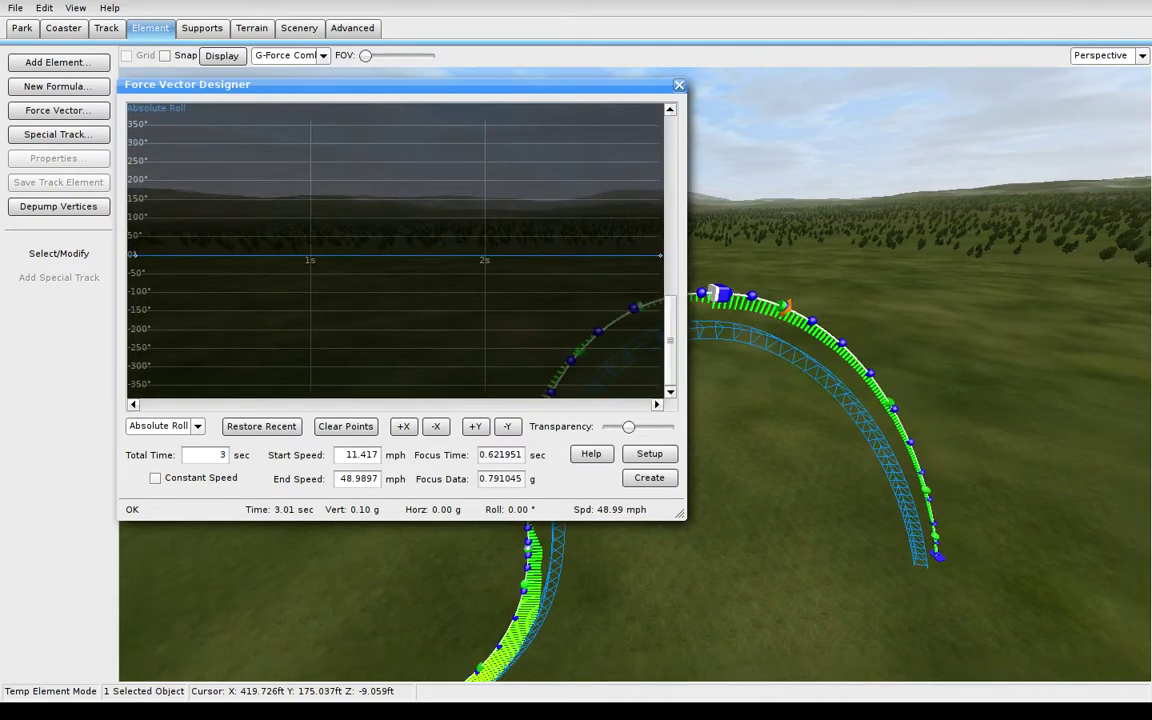
left_click_drag(670, 337, 669, 240)
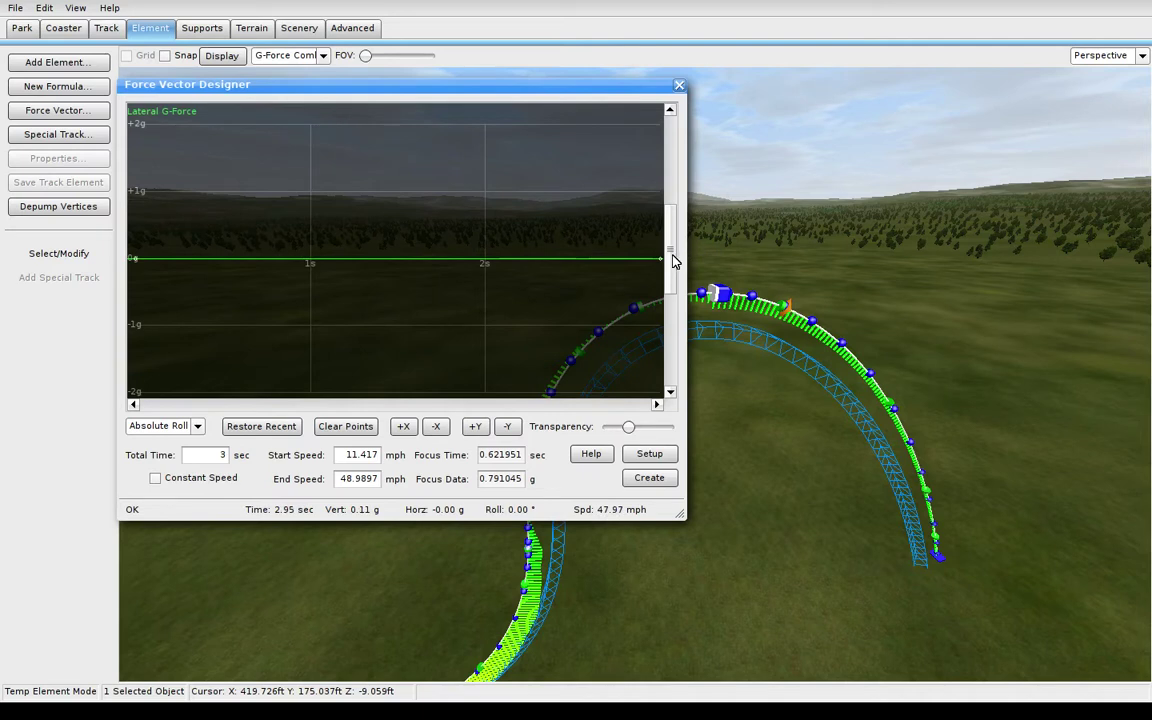
mouse_move(672, 255)
left_mouse_down()
mouse_move(667, 352)
mouse_move(673, 243)
mouse_move(673, 260)
left_mouse_up()
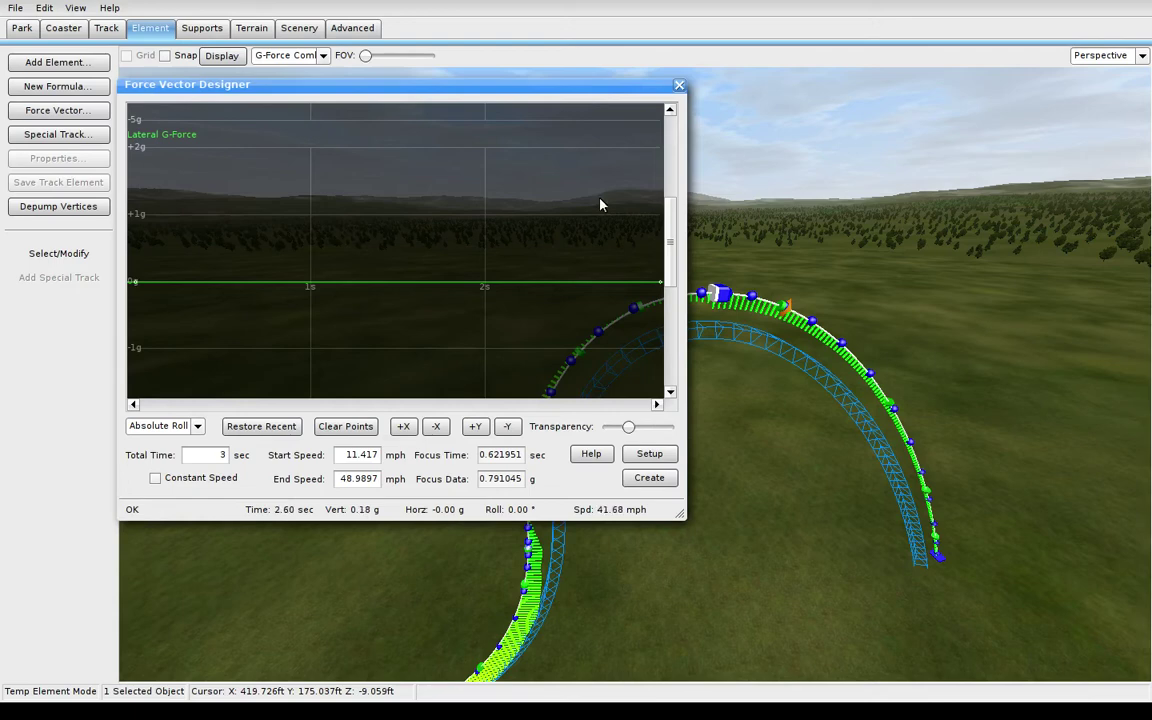
left_click_drag(676, 244, 660, 330)
right_click_drag(735, 347, 756, 304)
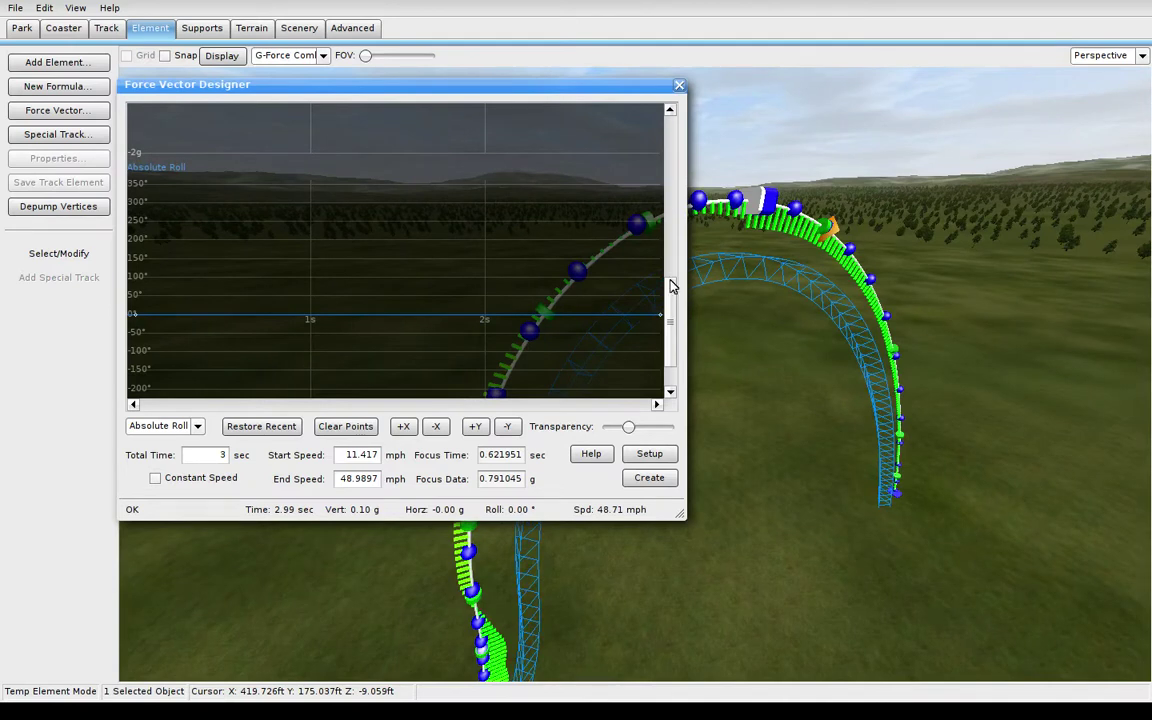
scroll(671, 314, "down", 2)
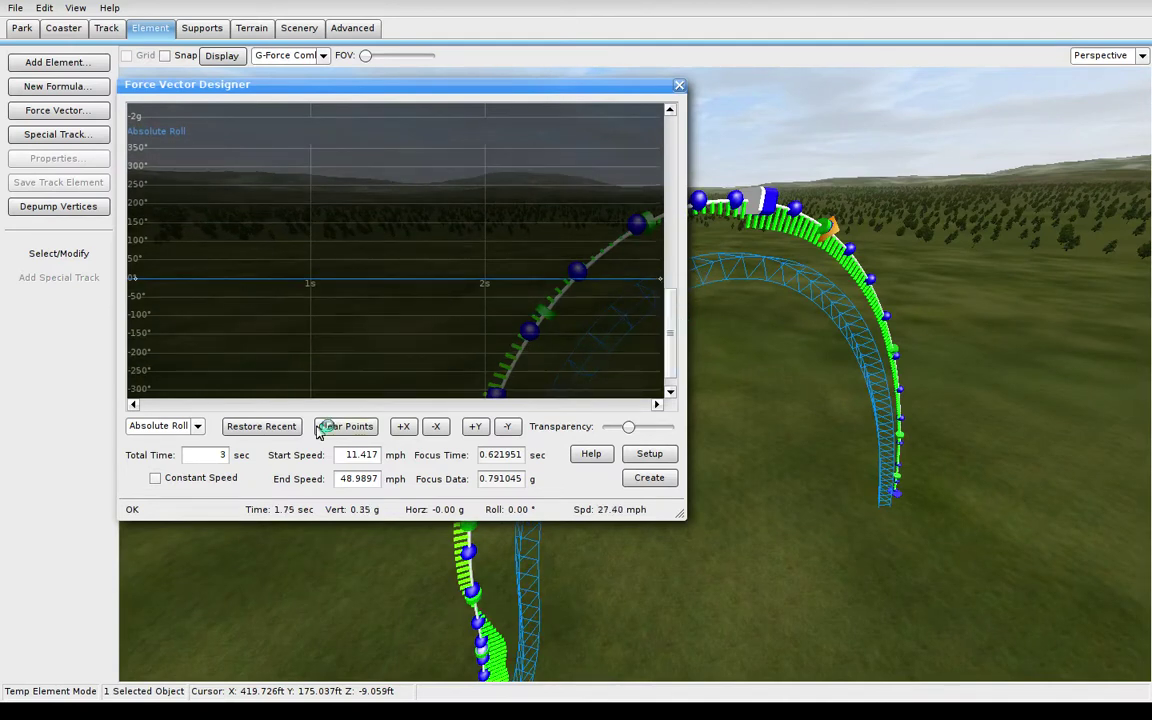
Switch the roll mode to Relative Roll and back to Absolute Roll
left_click(198, 426)
left_click(180, 443)
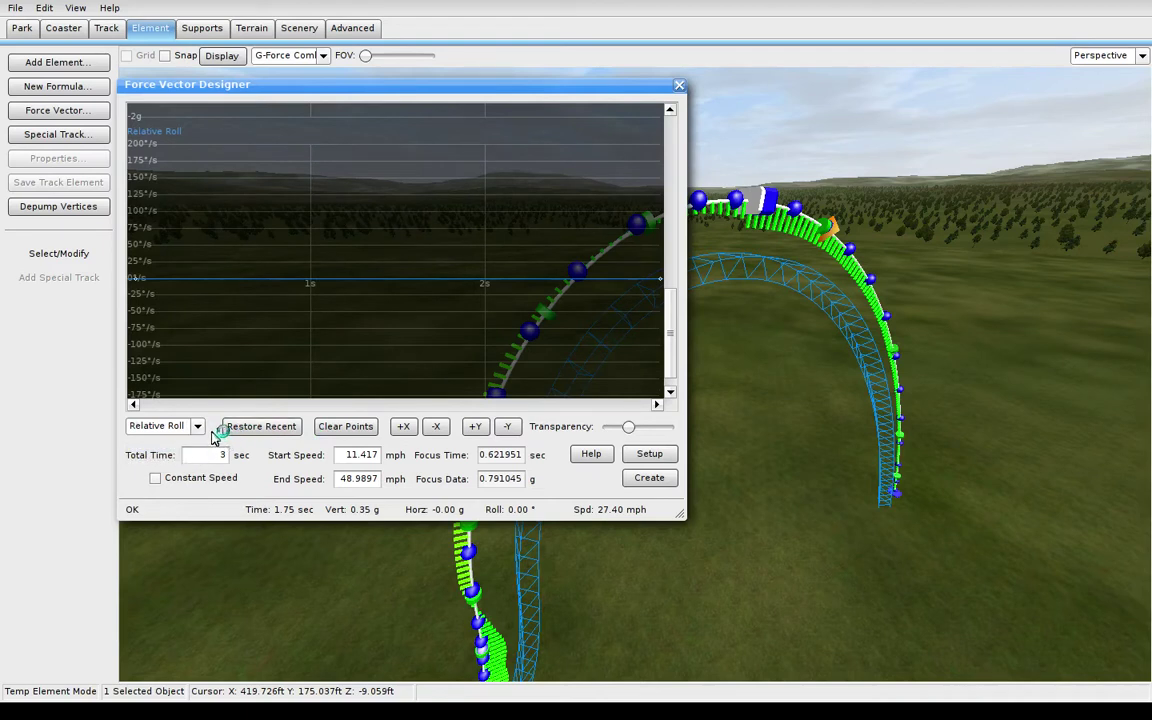
left_click(198, 426)
left_click(160, 456)
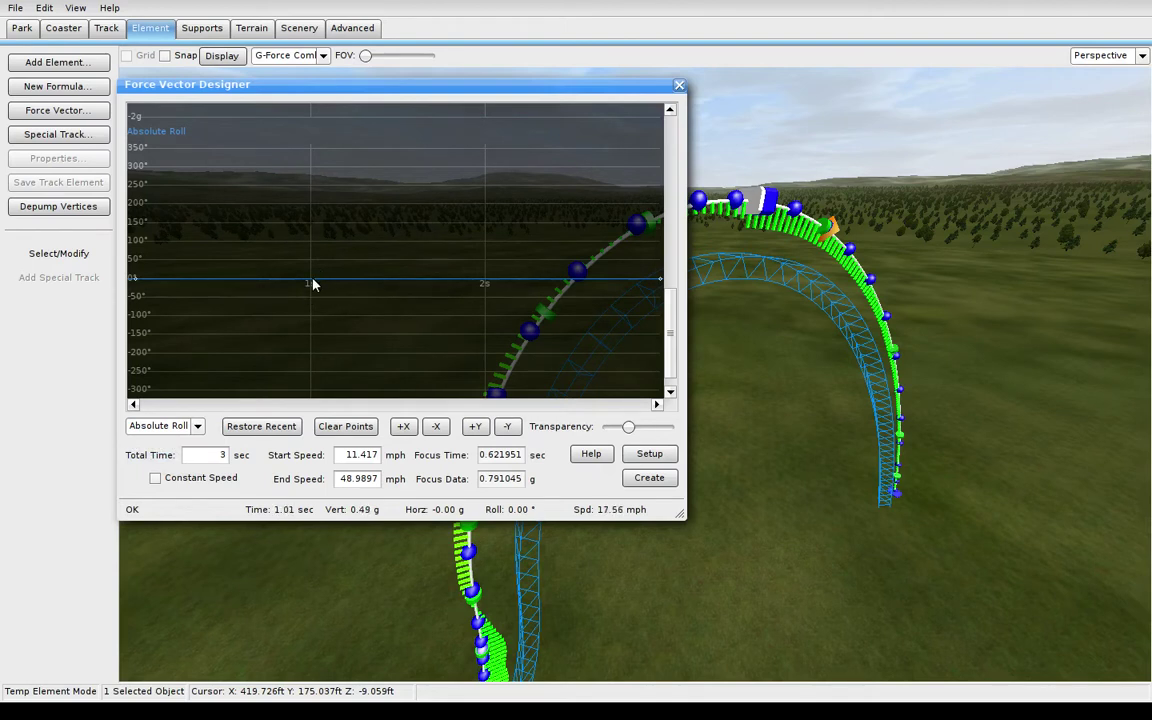
Add an Absolute Roll point at about 1 s with a roll of about 48° and inspect the banked track
left_click_drag(312, 285, 311, 261)
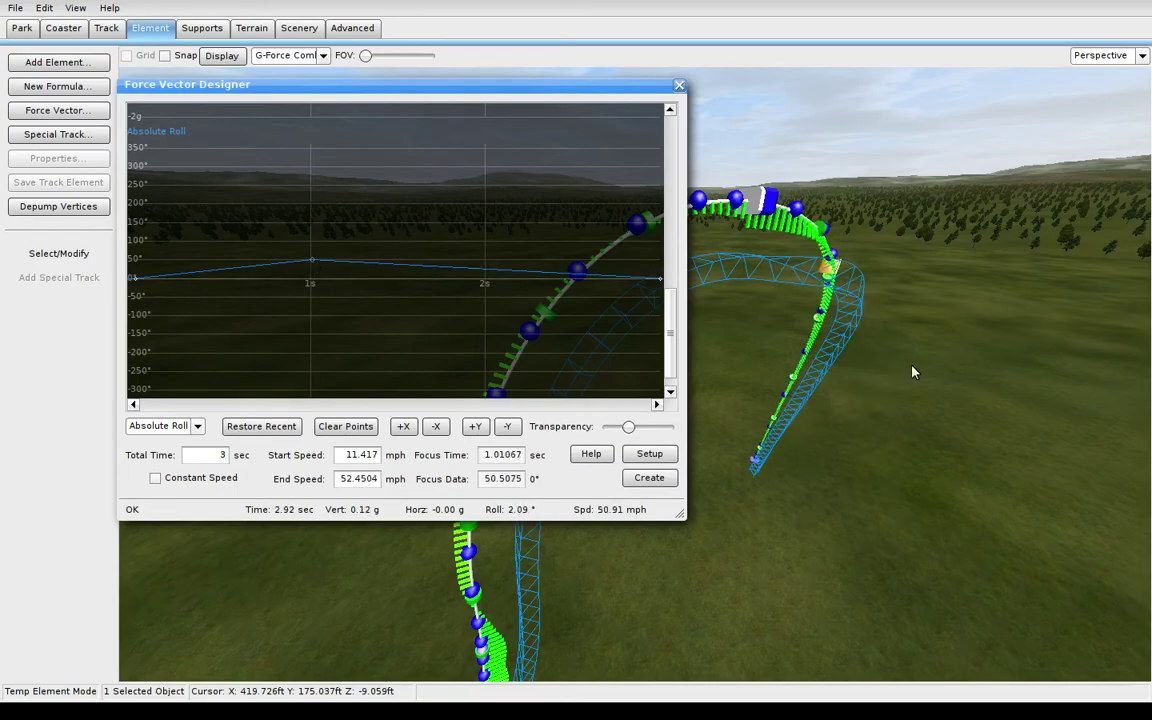
mouse_move(912, 372)
right_mouse_down()
mouse_move(935, 335)
mouse_move(1010, 320)
mouse_move(940, 335)
mouse_move(900, 320)
mouse_move(910, 320)
mouse_move(912, 372)
right_mouse_up()
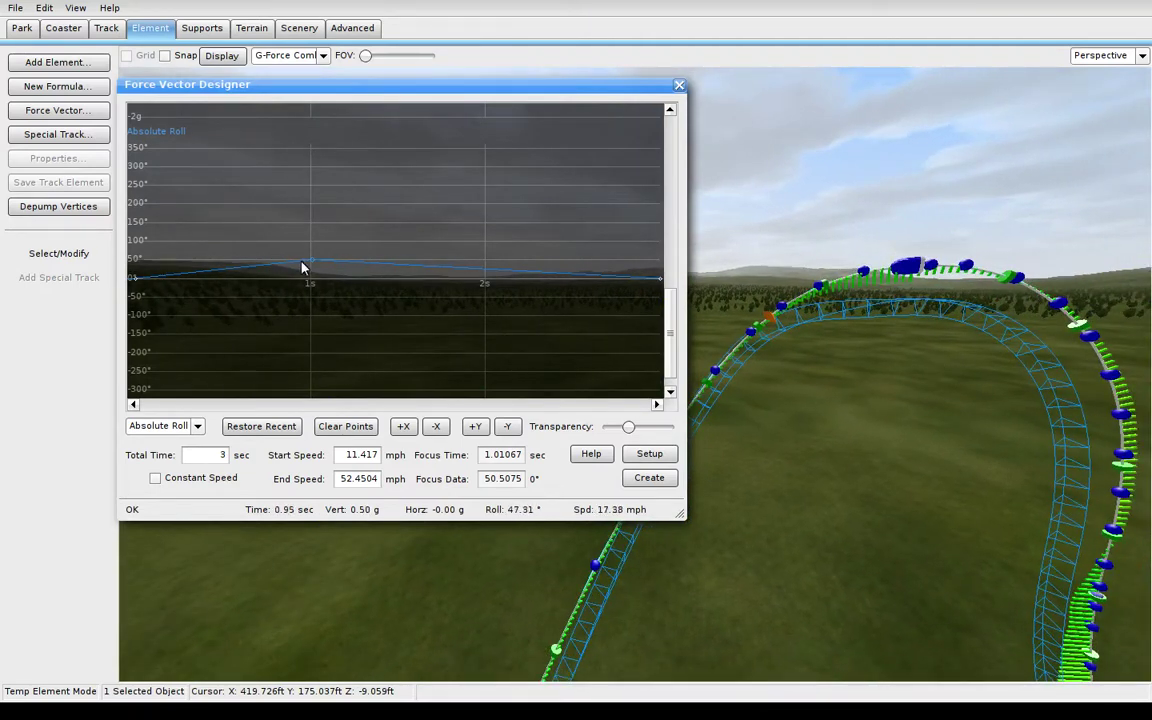
left_click_drag(315, 260, 312, 261)
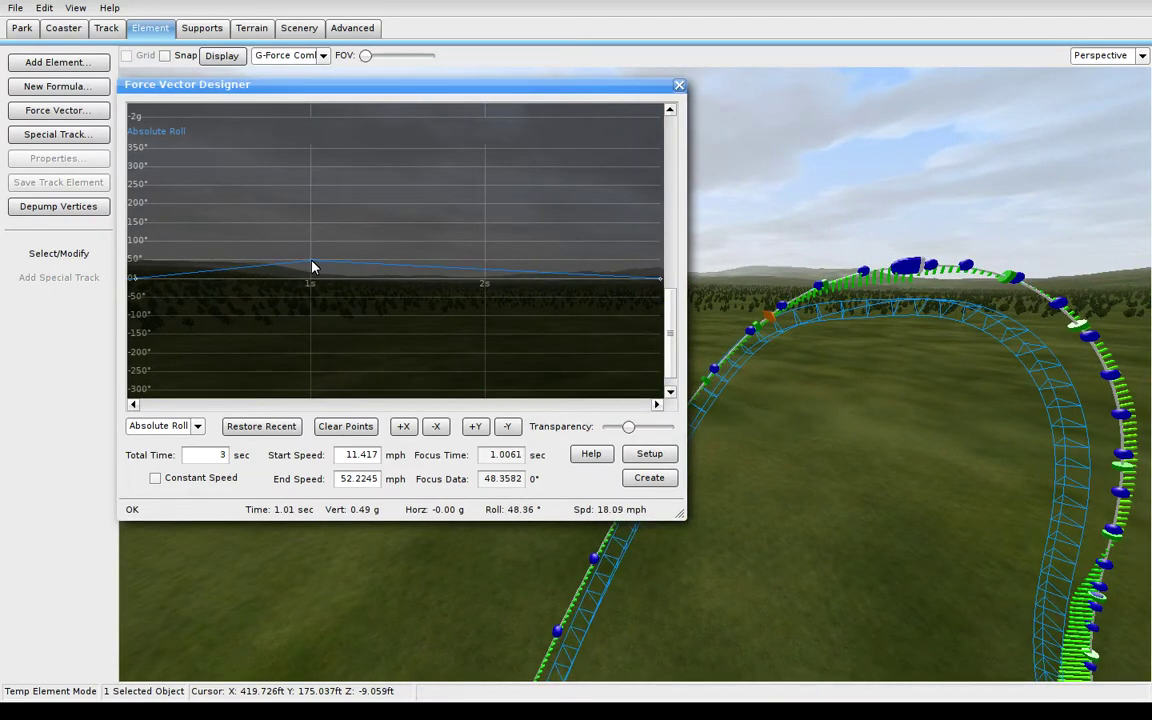
right_click_drag(951, 341, 947, 336)
right_click_drag(855, 303, 855, 303)
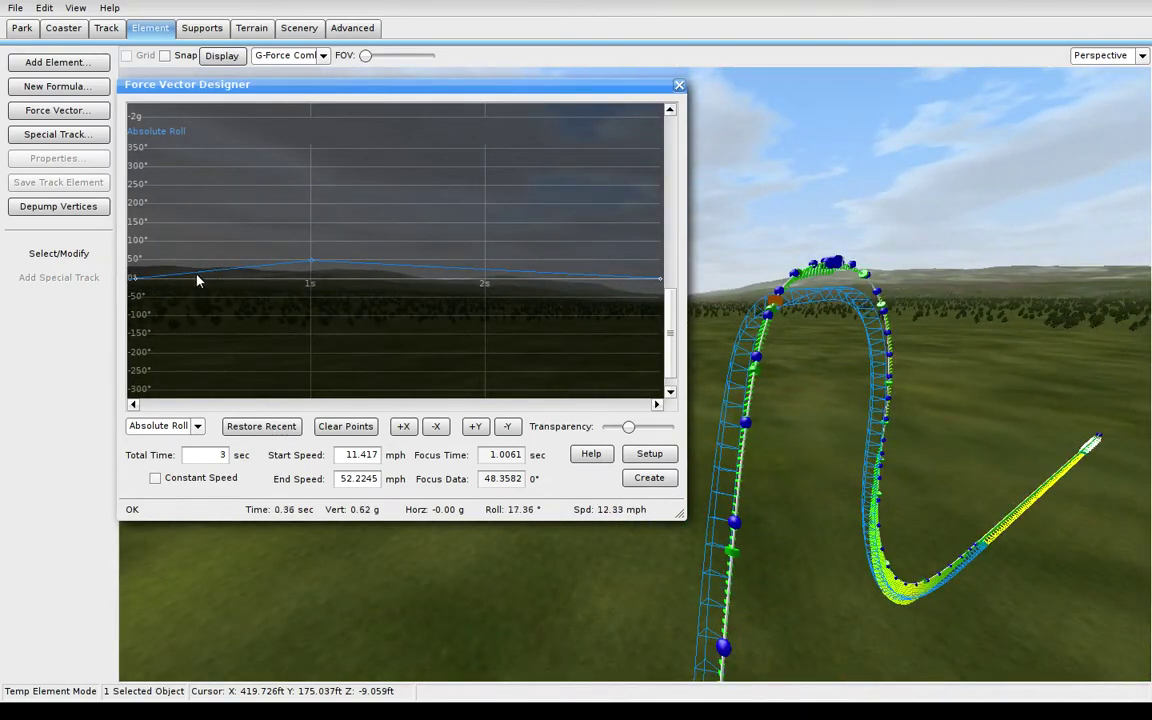
right_click_drag(769, 305, 740, 310)
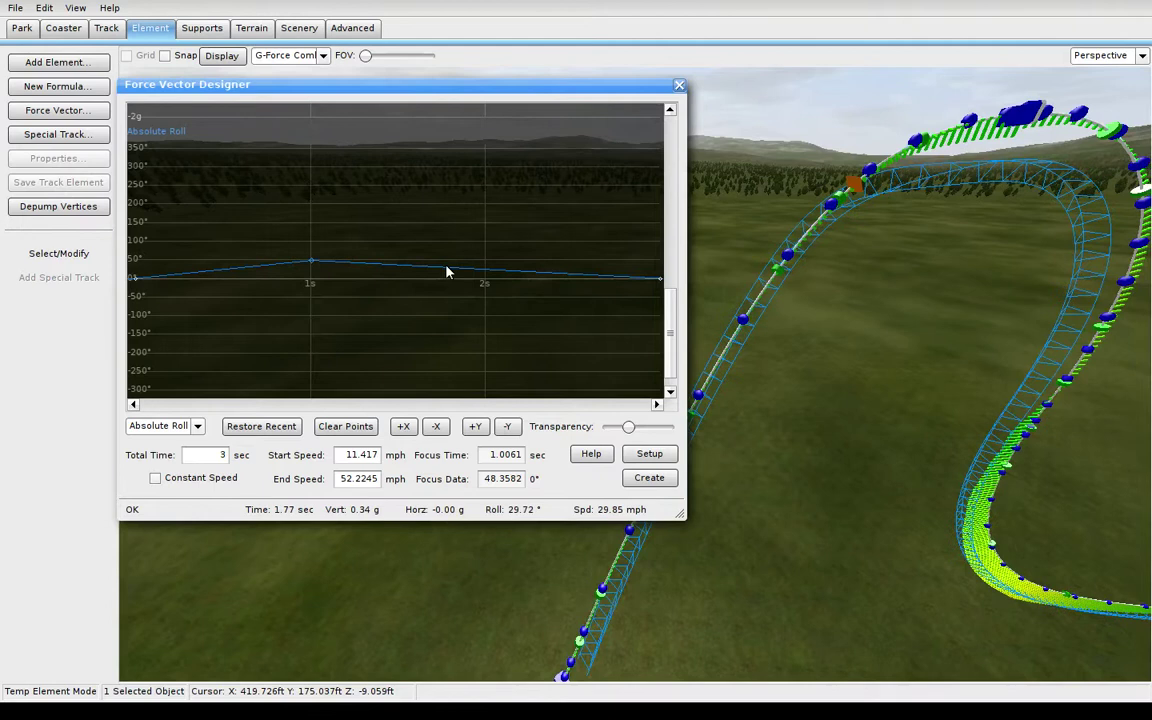
Try an Absolute Roll point of about -66° at about 2.5 s, and delete it after inspecting the track
left_click_drag(432, 272, 569, 304)
middle_click_drag(880, 420, 955, 322)
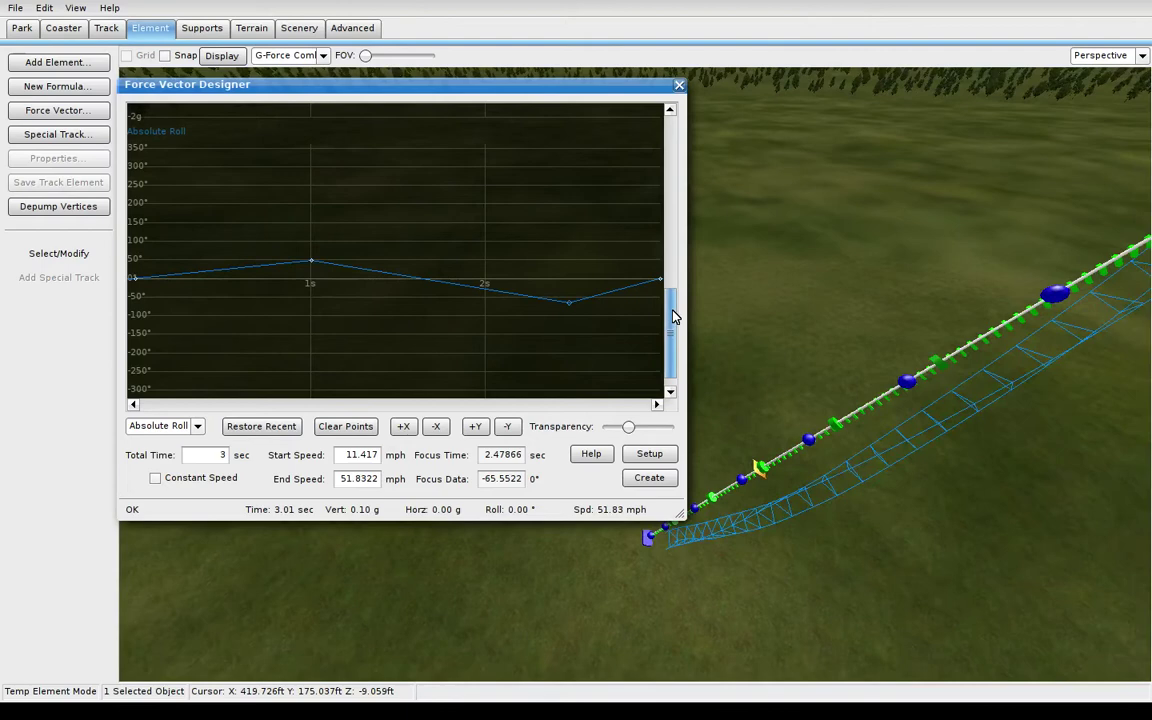
left_click_drag(673, 311, 669, 361)
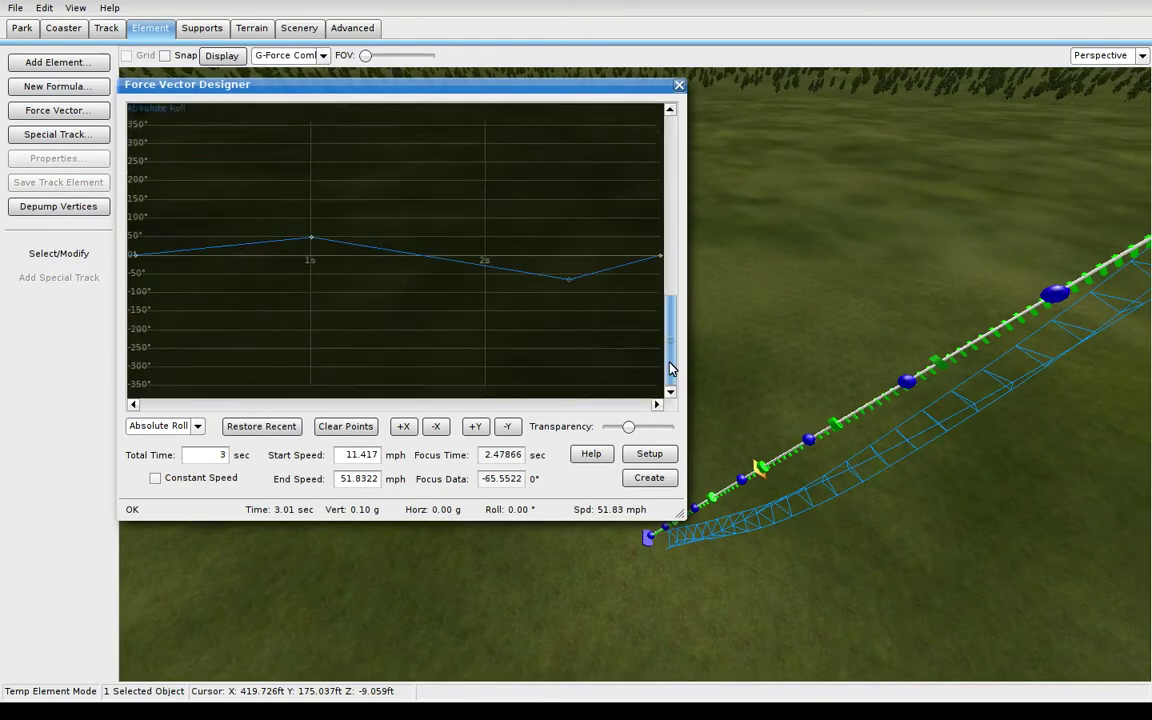
right_click(567, 280)
middle_click_drag(787, 378, 830, 335)
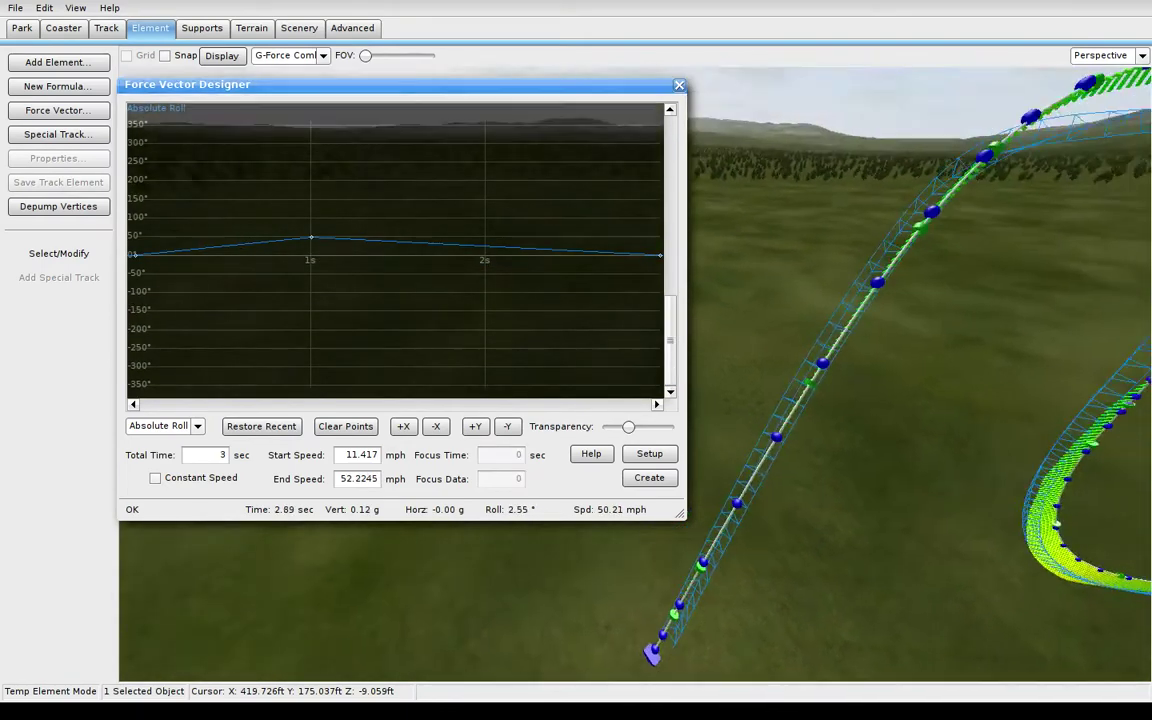
Switch to Relative Roll and shape a roll rate of about 50°/s from a new point at 1 s to the end
left_click(199, 428)
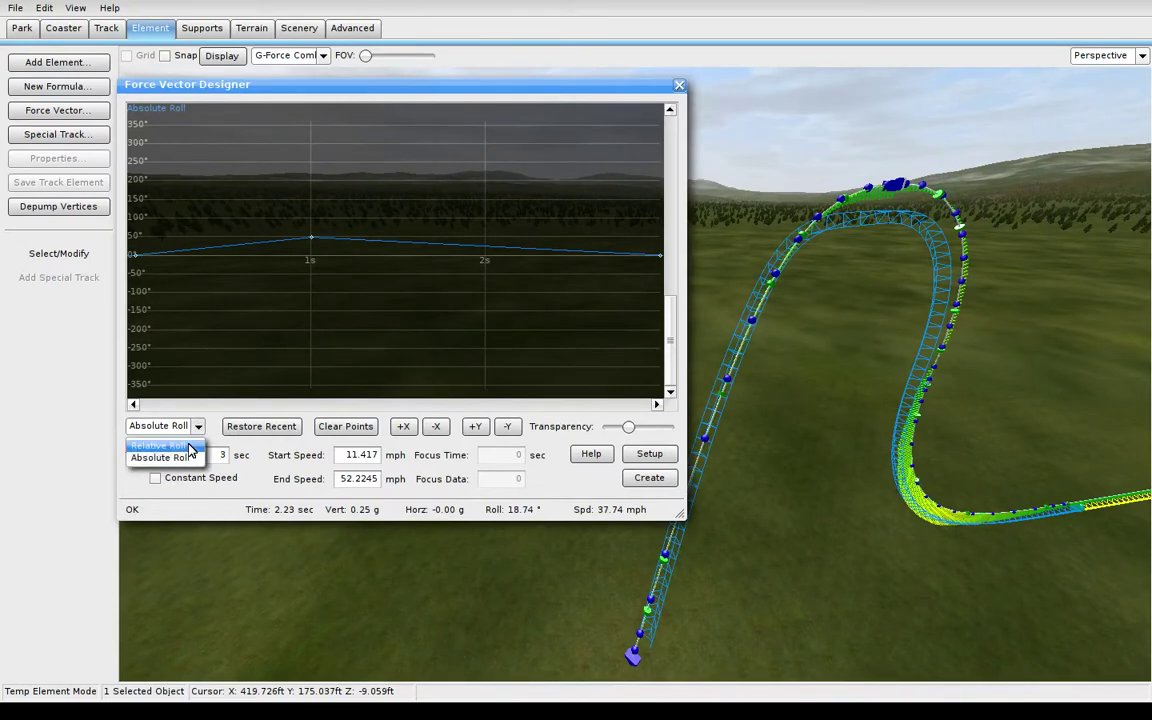
left_click(188, 446)
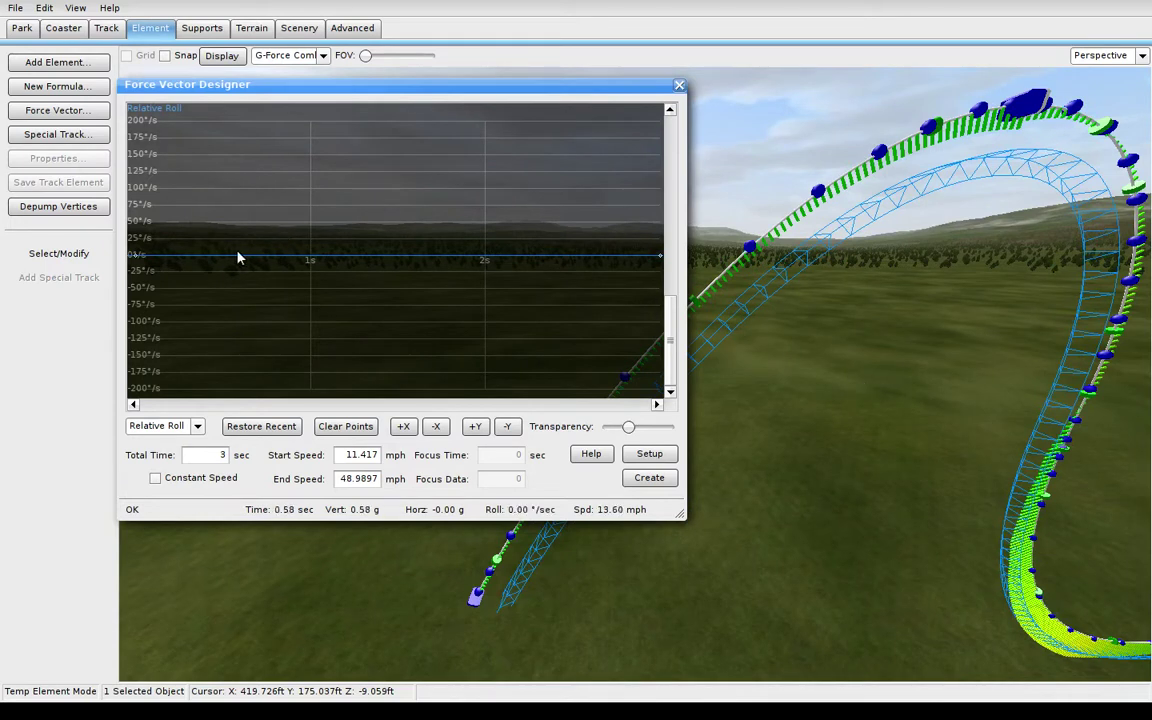
left_click(311, 261)
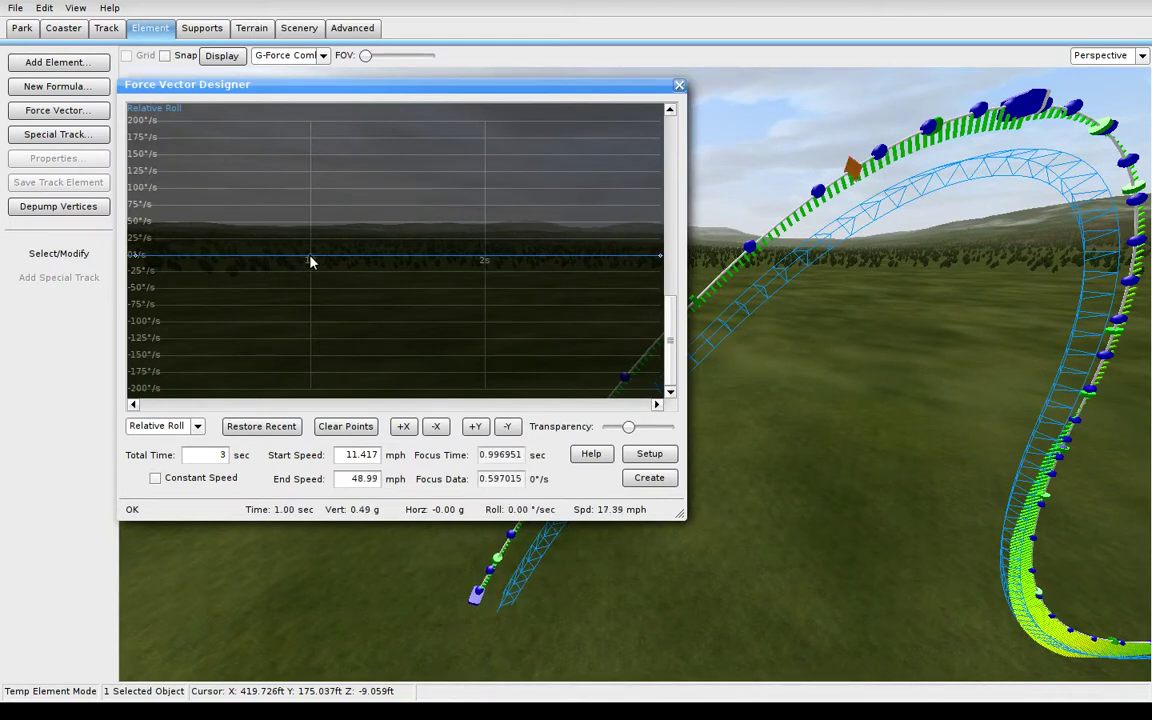
left_click_drag(311, 261, 310, 226)
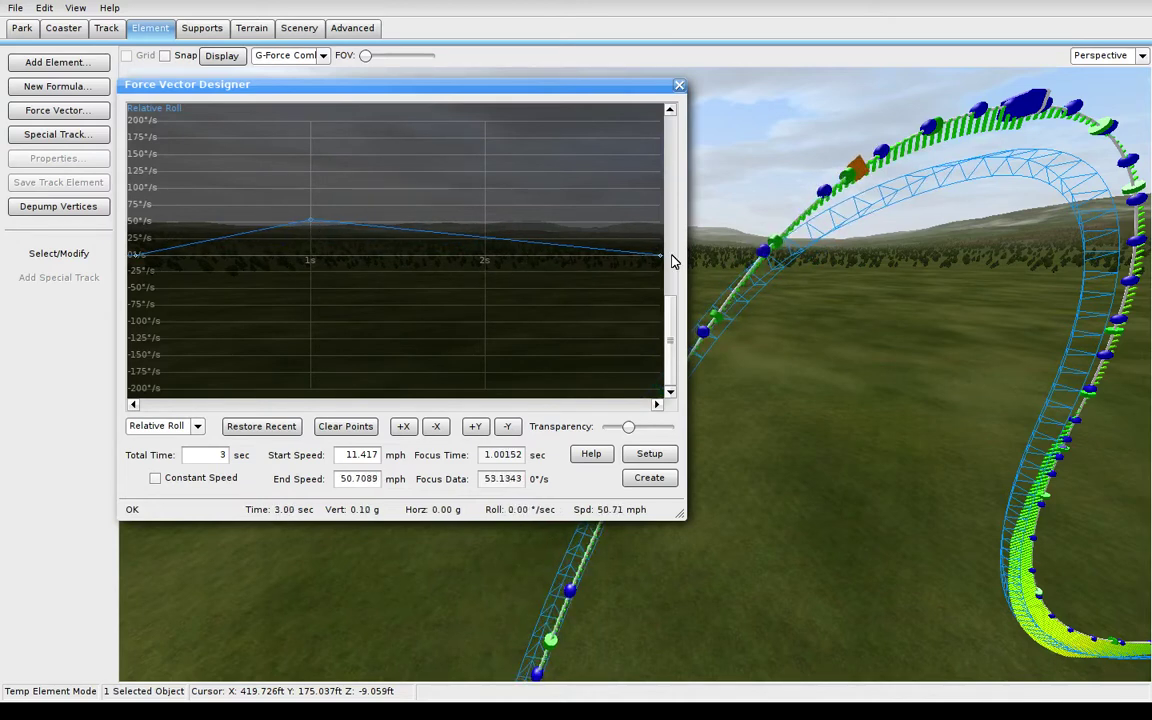
left_click_drag(663, 257, 668, 221)
right_click_drag(900, 380, 940, 370)
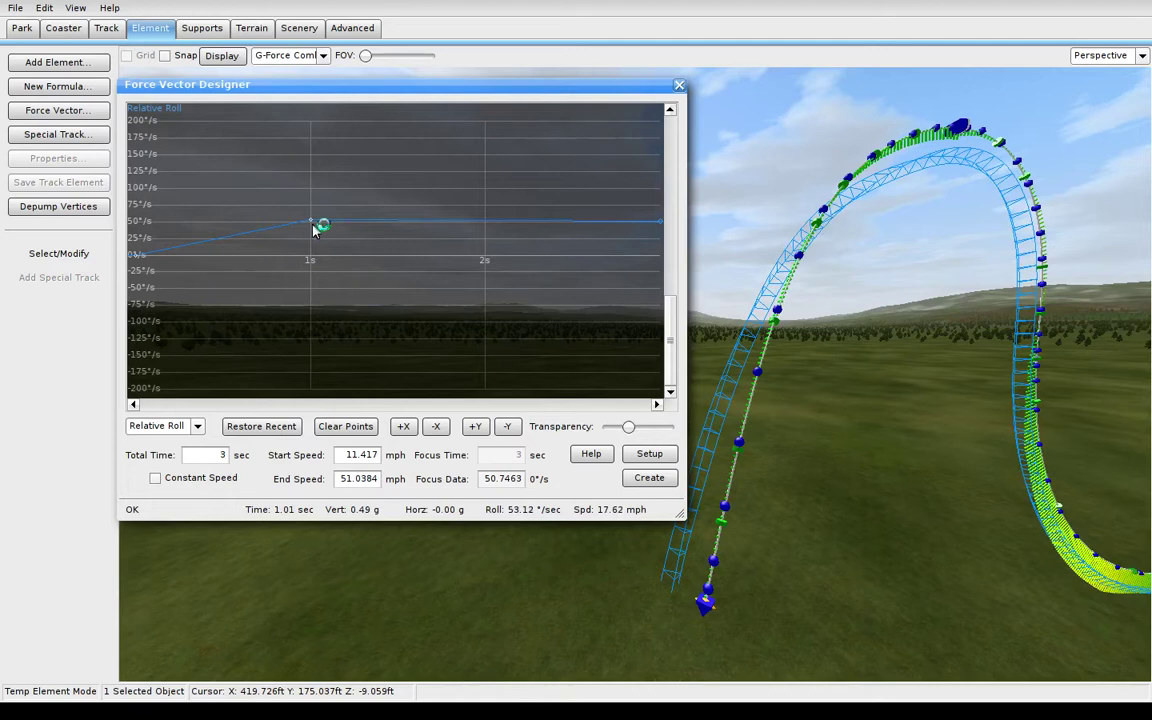
left_click_drag(311, 219, 311, 229)
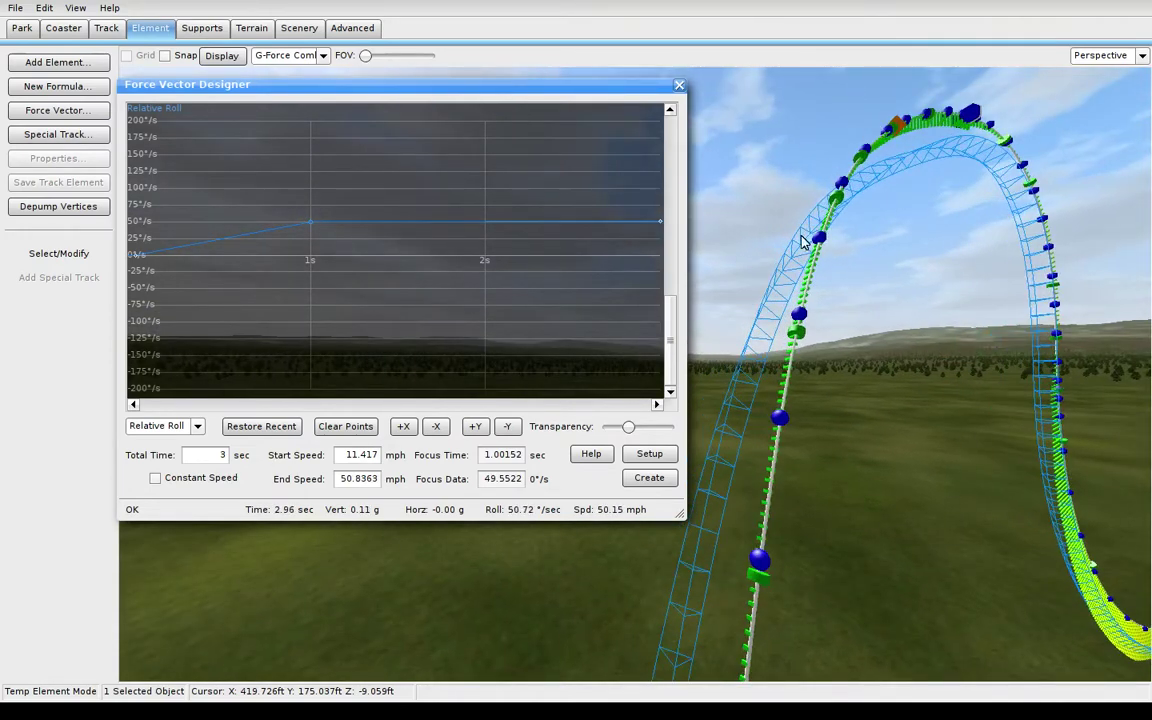
right_click_drag(804, 282, 835, 302)
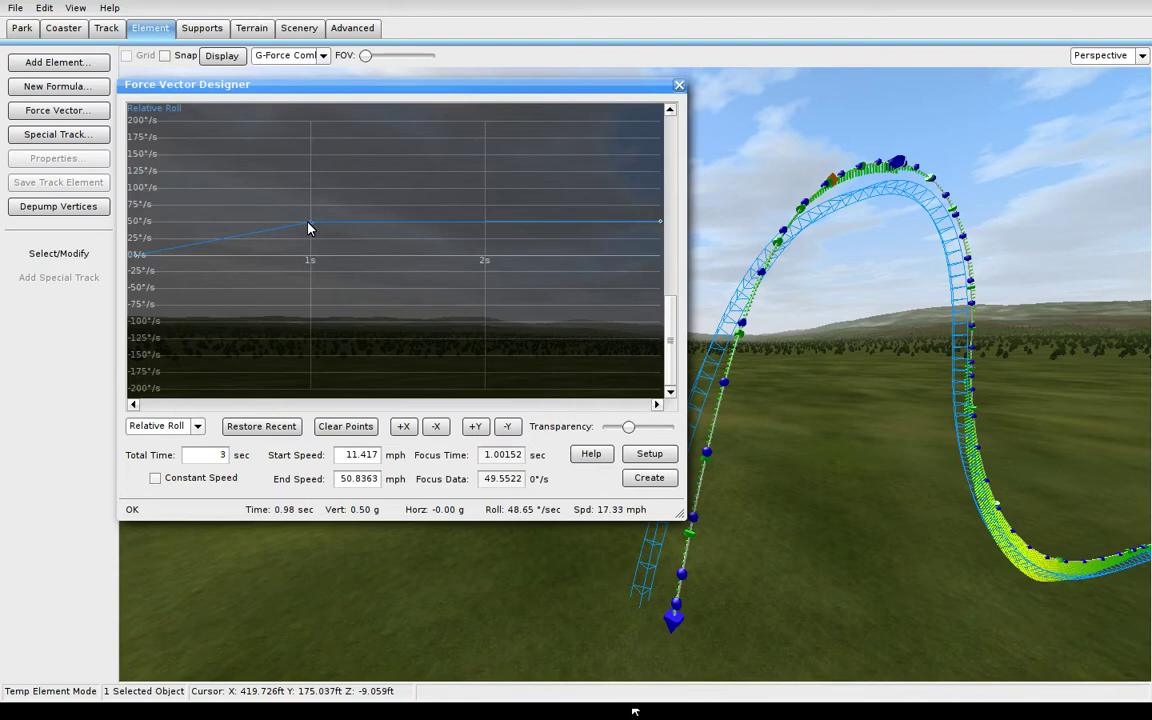
Raise the 1 s roll-rate point to about 85°/s, add one at about 2 s with 85°/s, and lower the end to about 48°/s
left_click_drag(310, 228, 310, 203)
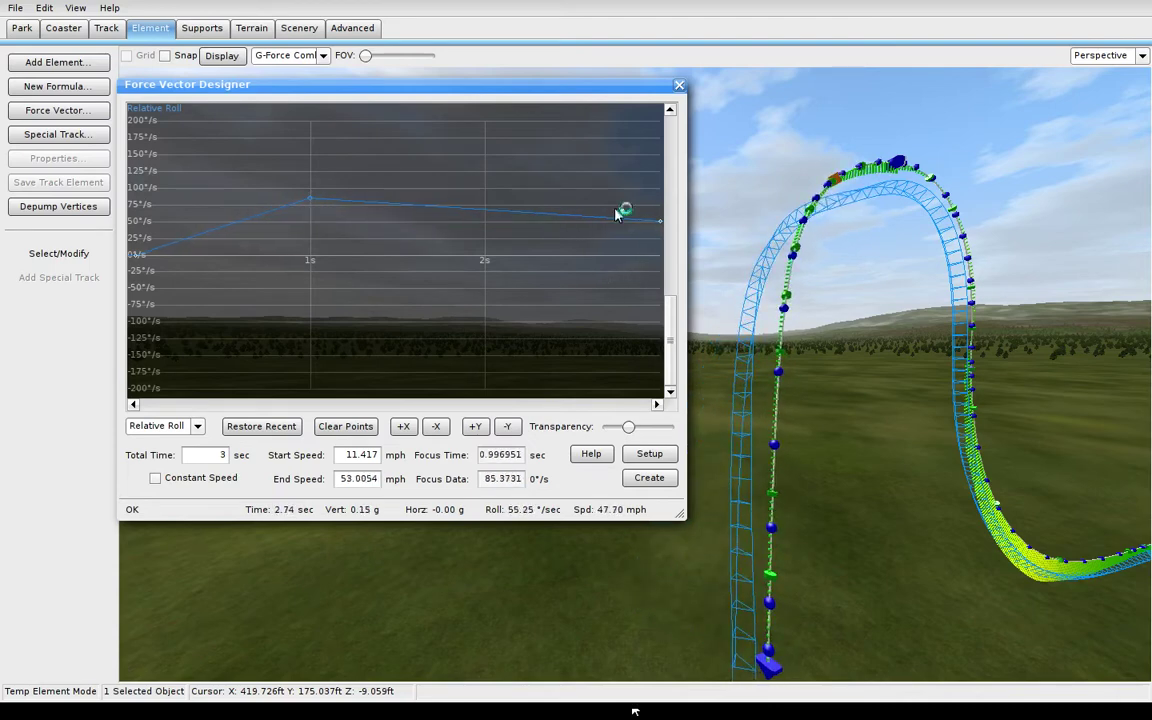
mouse_move(663, 221)
left_mouse_down()
mouse_move(660, 268)
mouse_move(663, 226)
left_mouse_up()
left_click(493, 206)
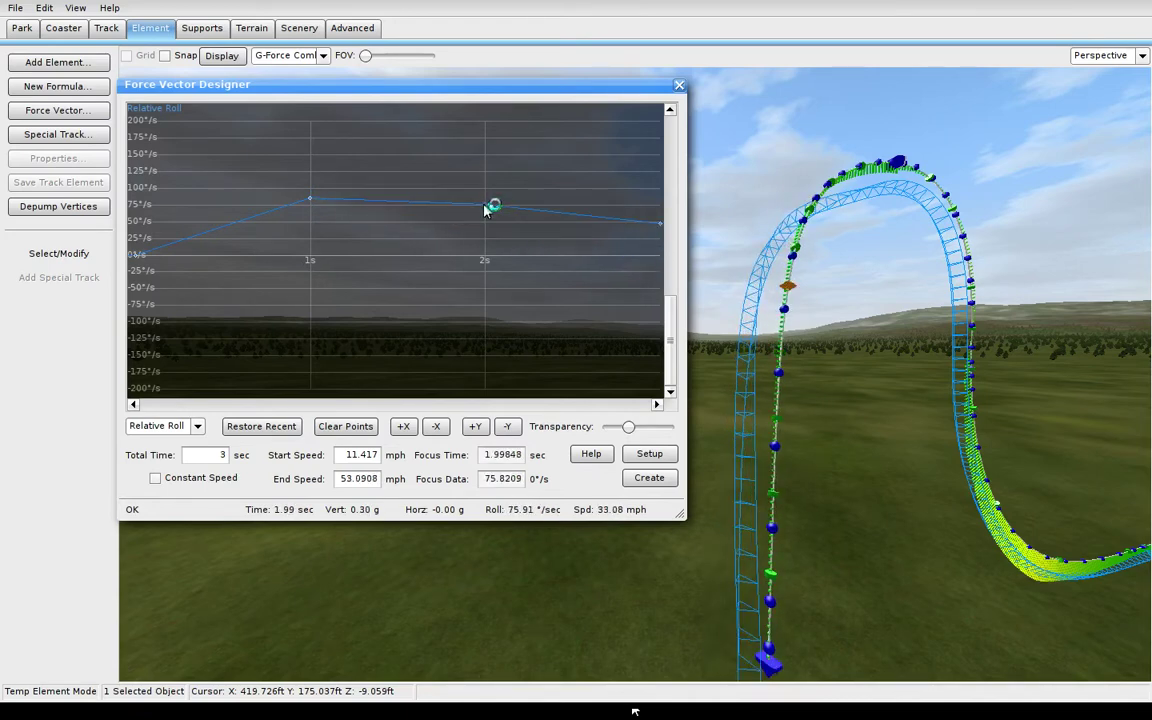
mouse_move(487, 209)
left_mouse_down()
mouse_move(487, 228)
mouse_move(494, 198)
mouse_move(484, 198)
left_mouse_up()
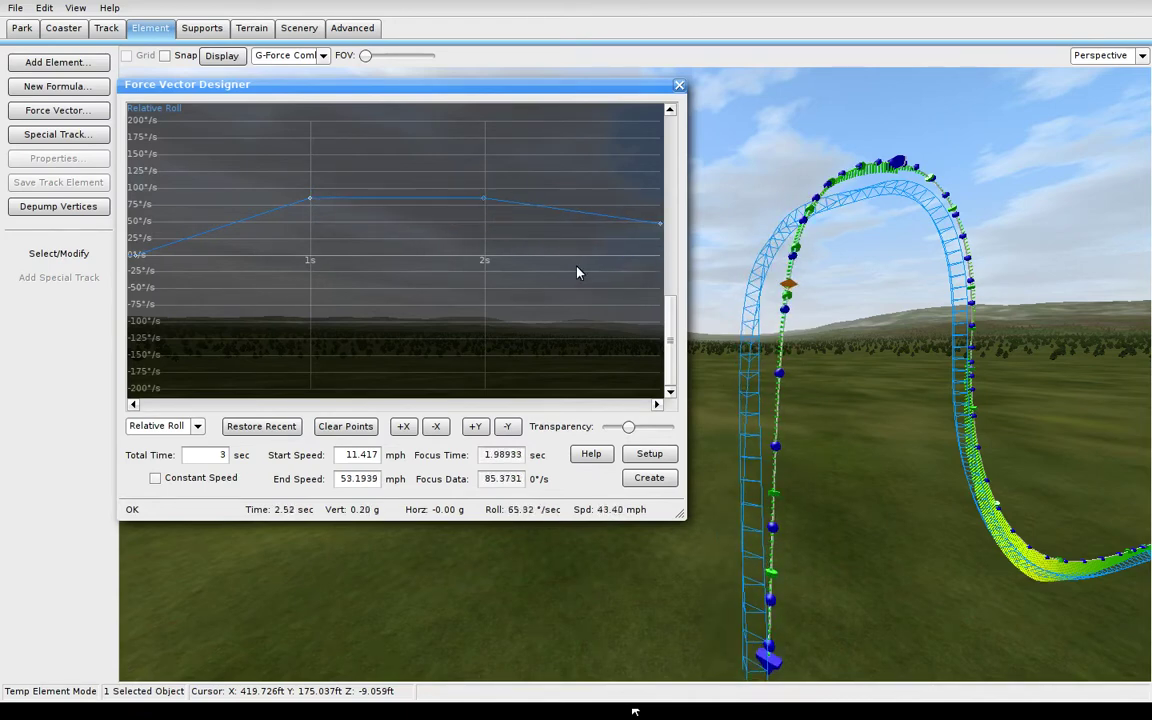
Shape the vertical g-force curve with a point of about 0.55 g at 1.64 s and an end value of about 1.8 g
left_click_drag(670, 325, 671, 155)
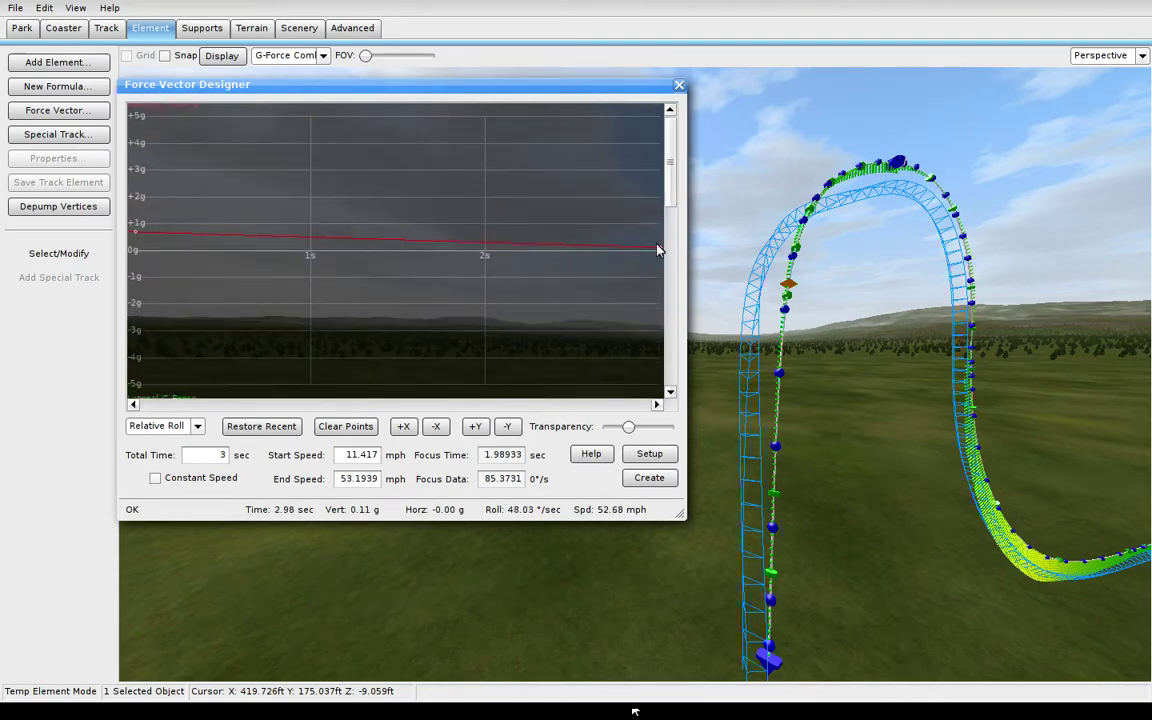
left_click(472, 245)
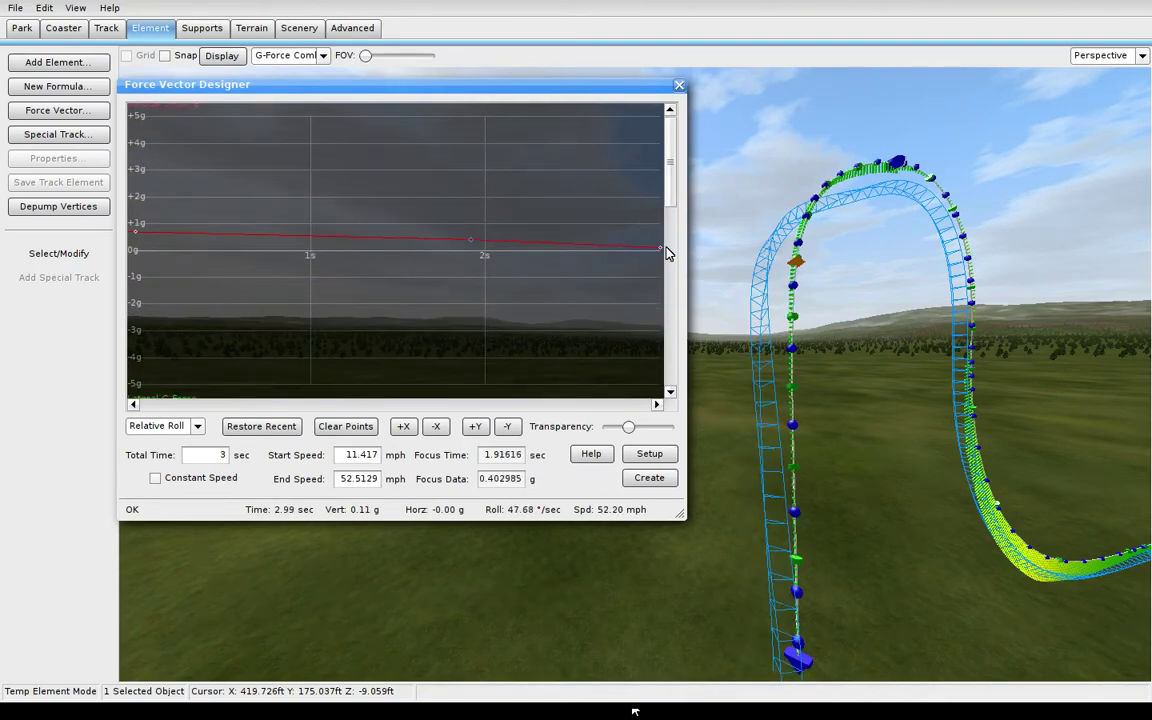
left_click_drag(661, 253, 673, 176)
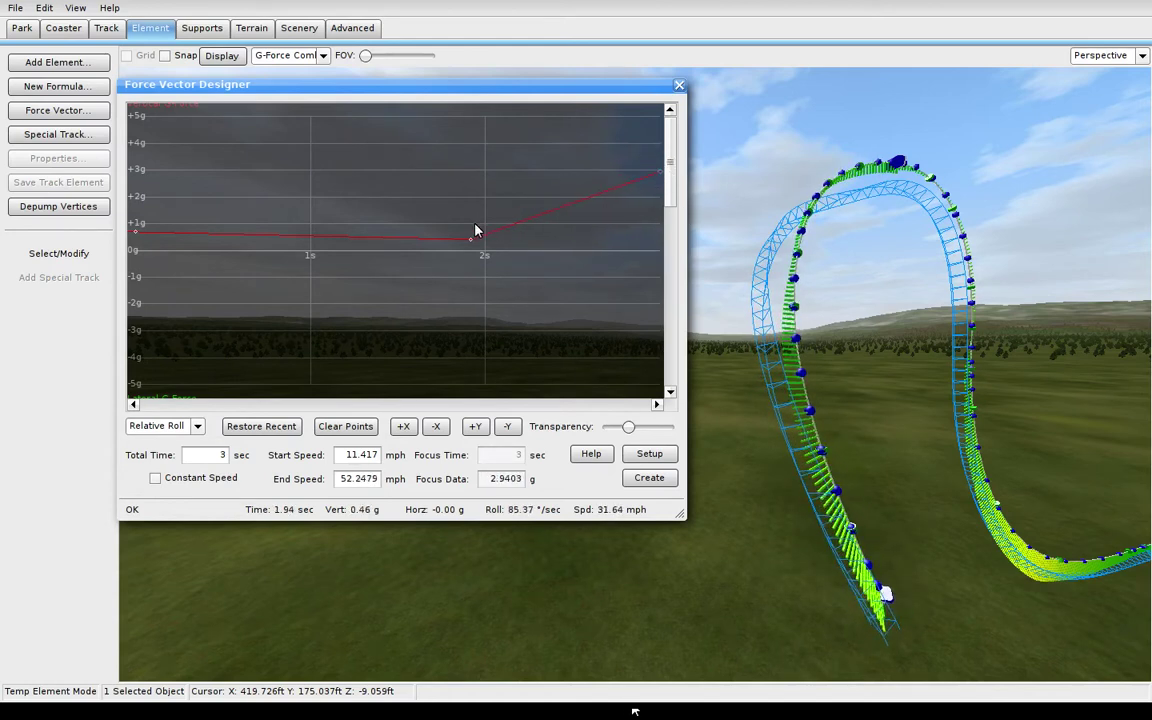
left_click_drag(472, 240, 419, 241)
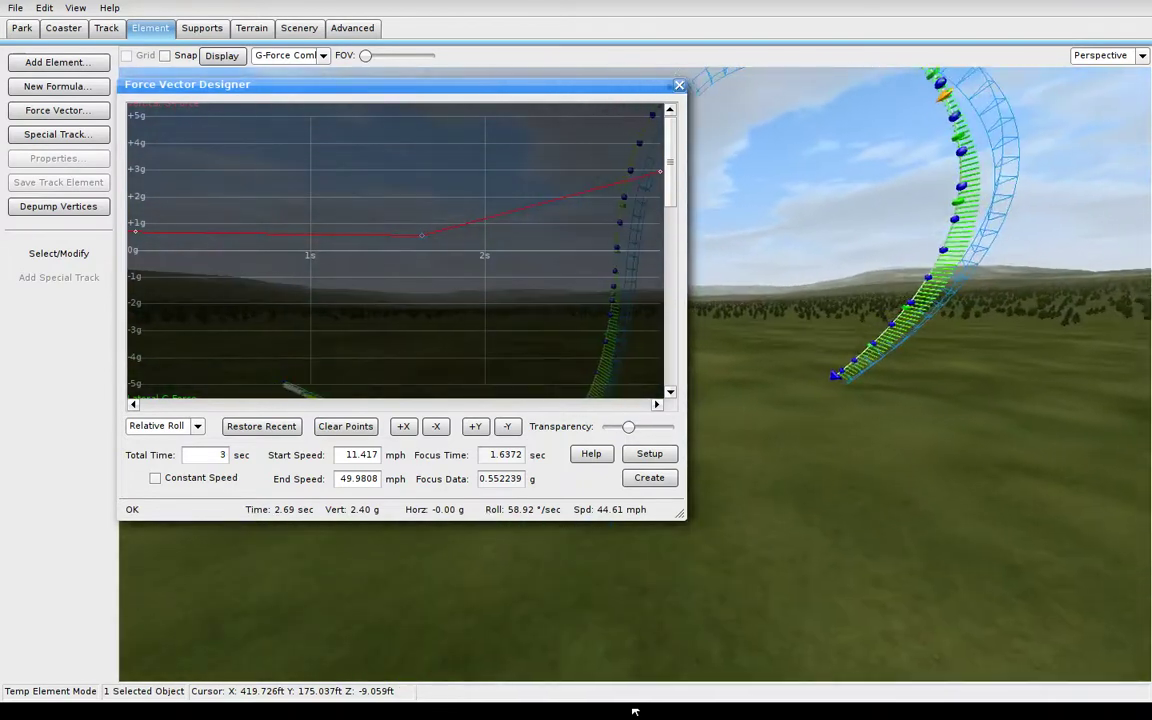
left_click_drag(655, 176, 673, 207)
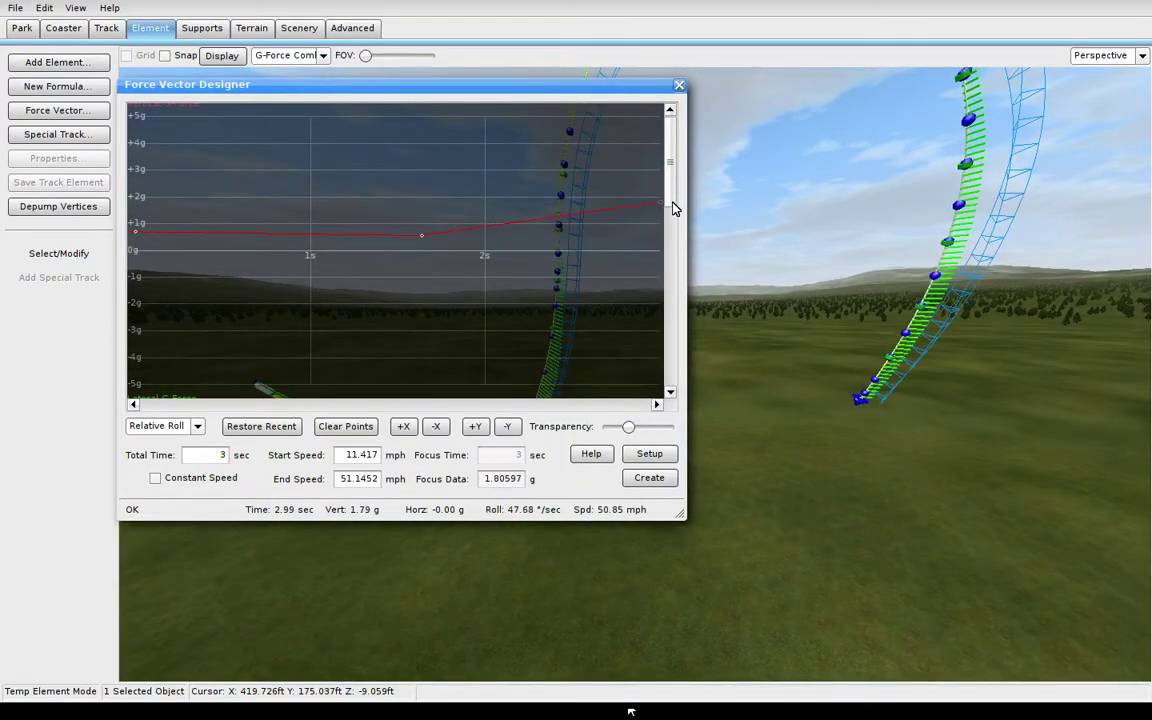
Set the section's total time to 4 s and raise the end vertical g-force to about 2.46 g
double_click(226, 460)
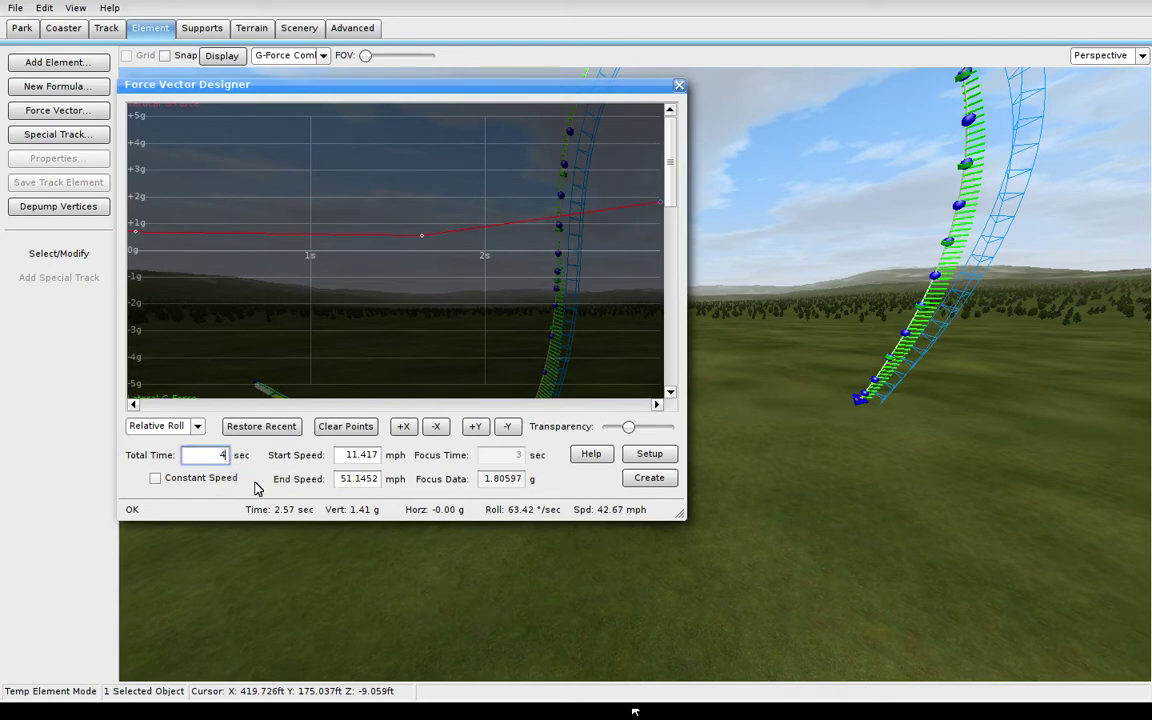
type("4")
key("Return")
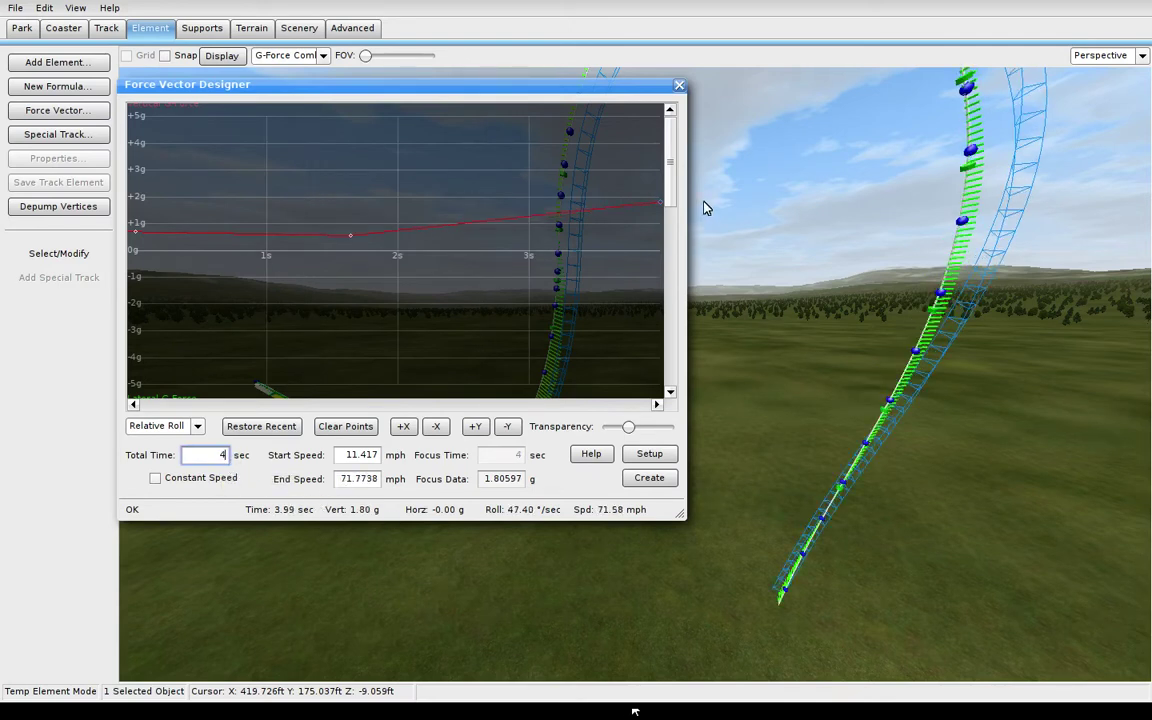
Bring the roll rate to about 0°/s from a new 3 s point to the end, and lower the 2 s point to about 73°/s
left_click_drag(668, 176, 671, 340)
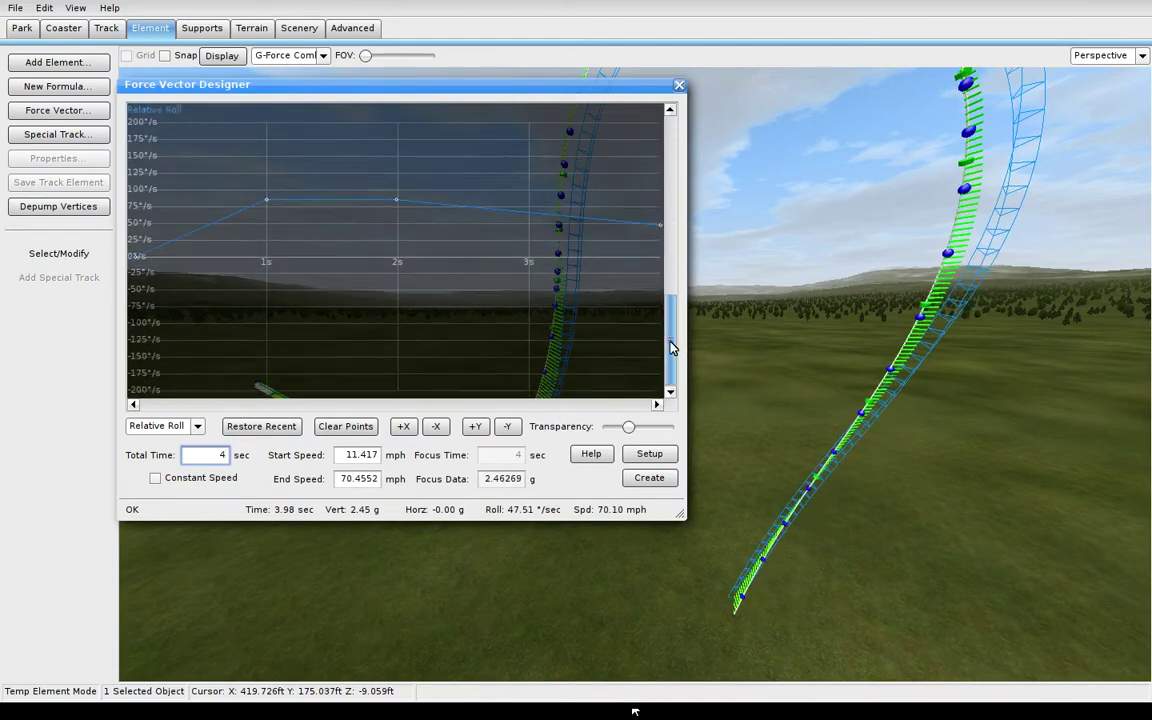
left_click(532, 218)
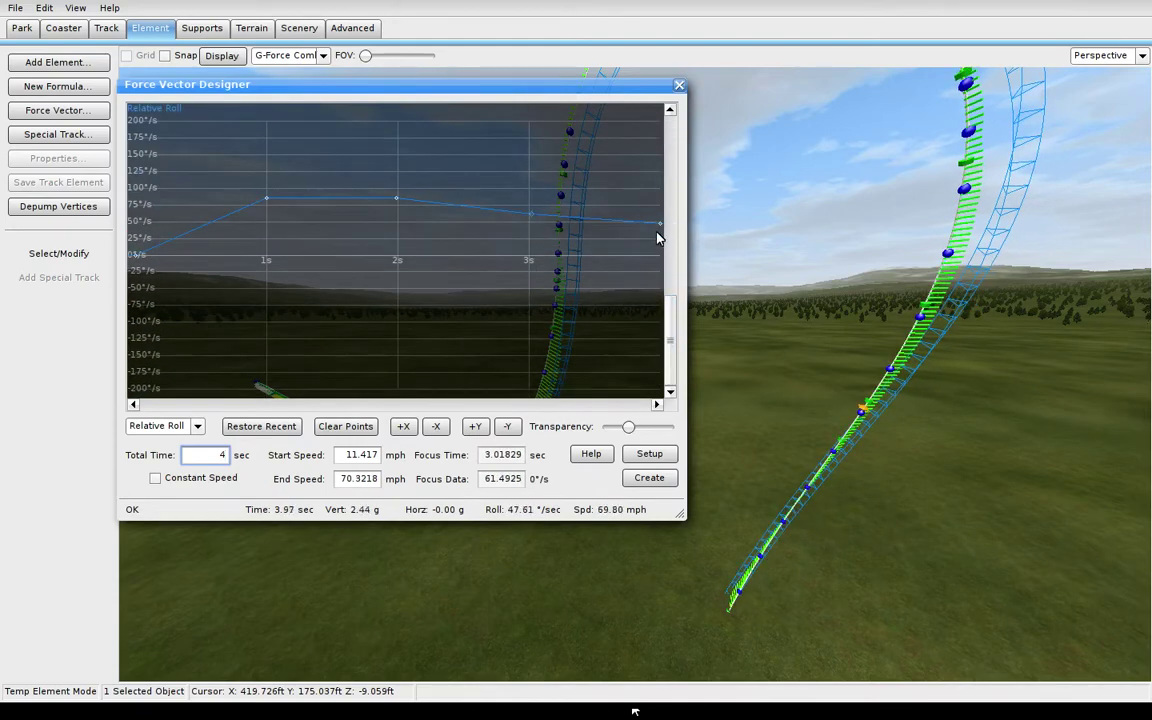
left_click_drag(660, 230, 659, 262)
left_click_drag(534, 218, 528, 261)
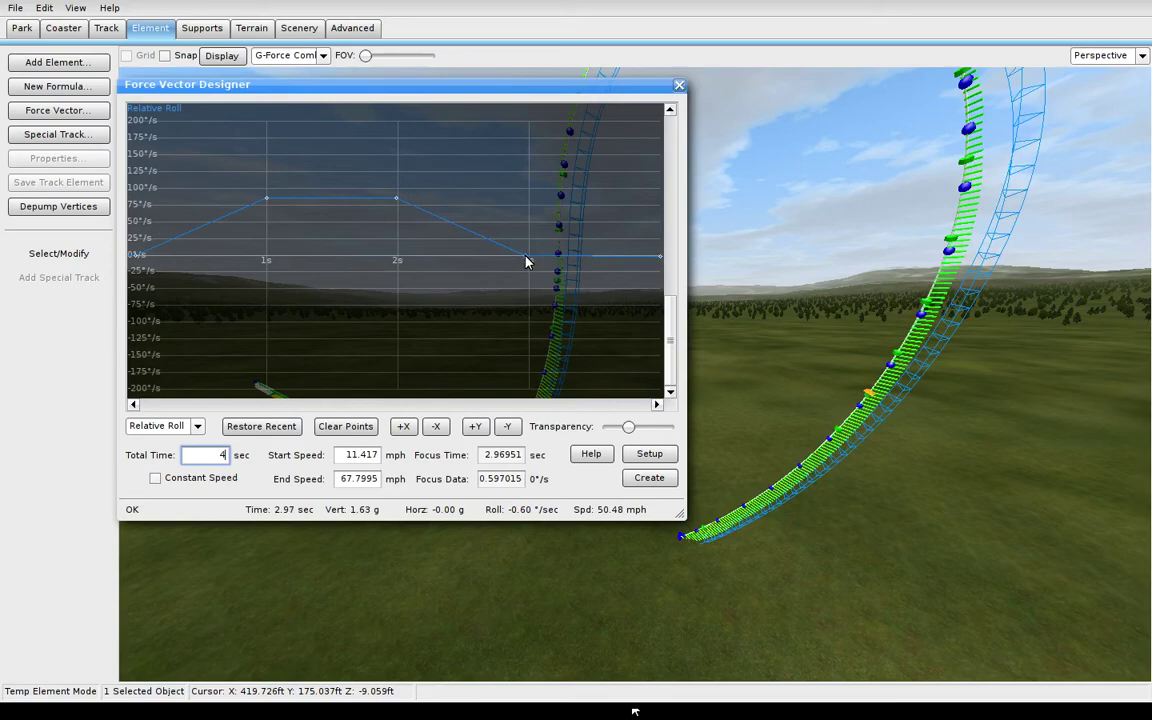
middle_click_drag(631, 712, 631, 712)
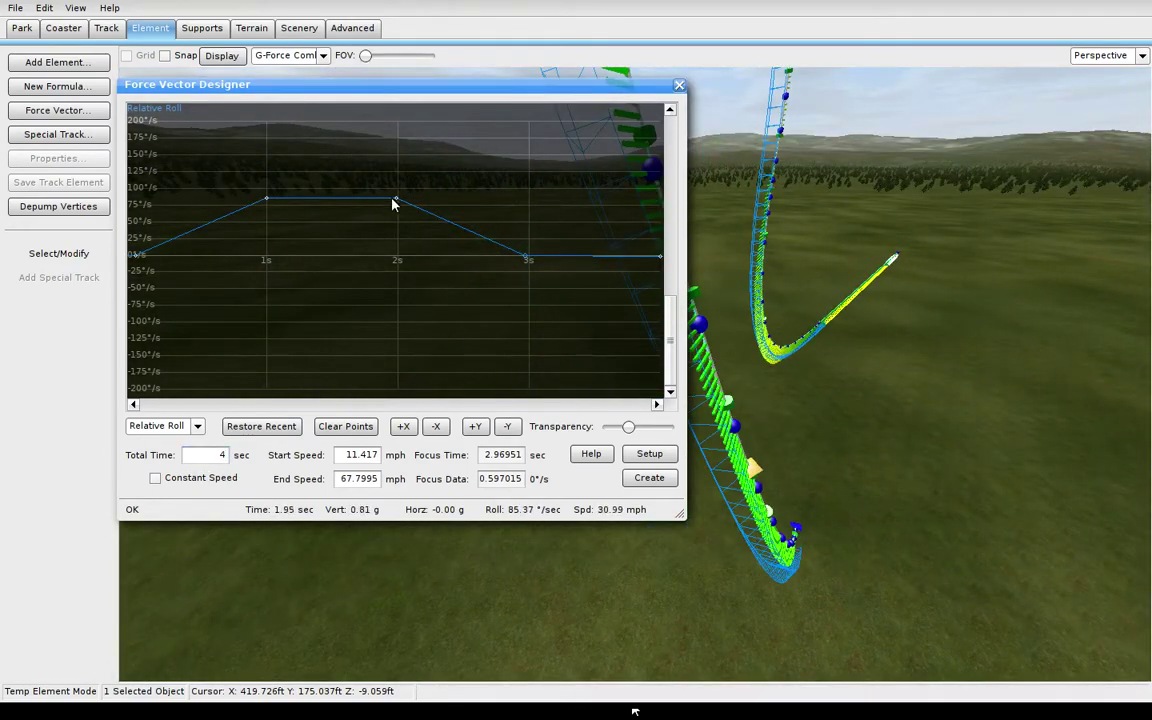
left_click_drag(393, 199, 401, 208)
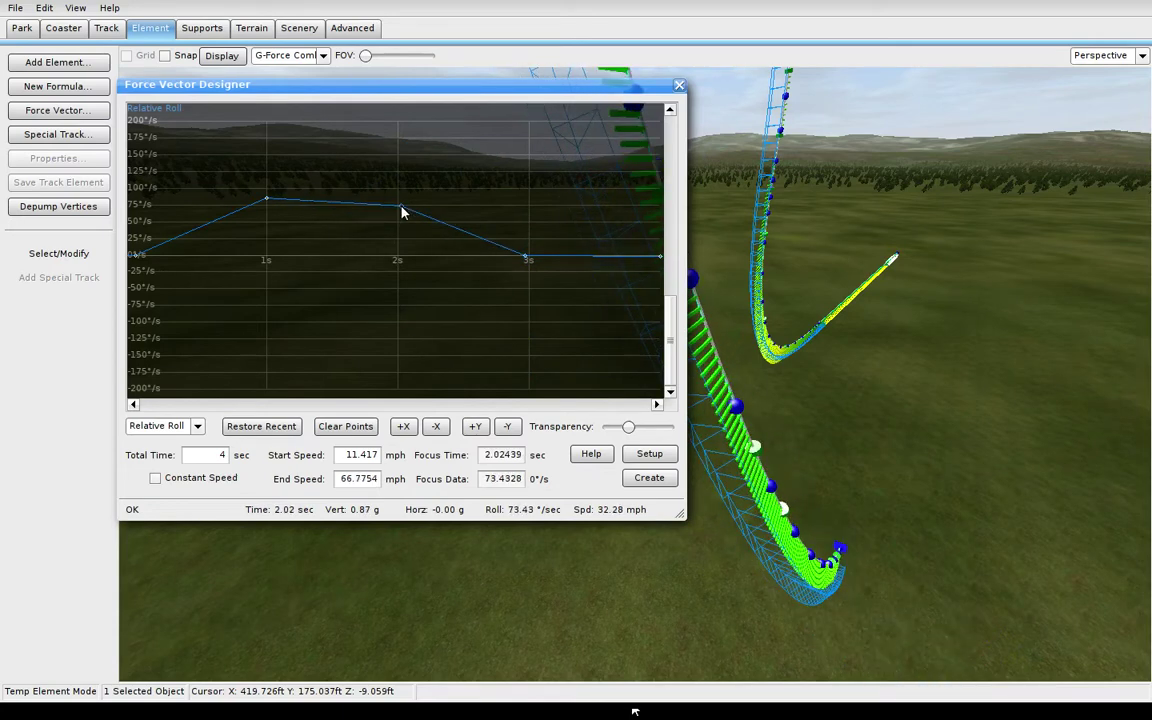
Raise the end vertical g-force to about 2.8 g and move the middle point to about 0.49 g at 1.71 s
left_click_drag(670, 322, 685, 140)
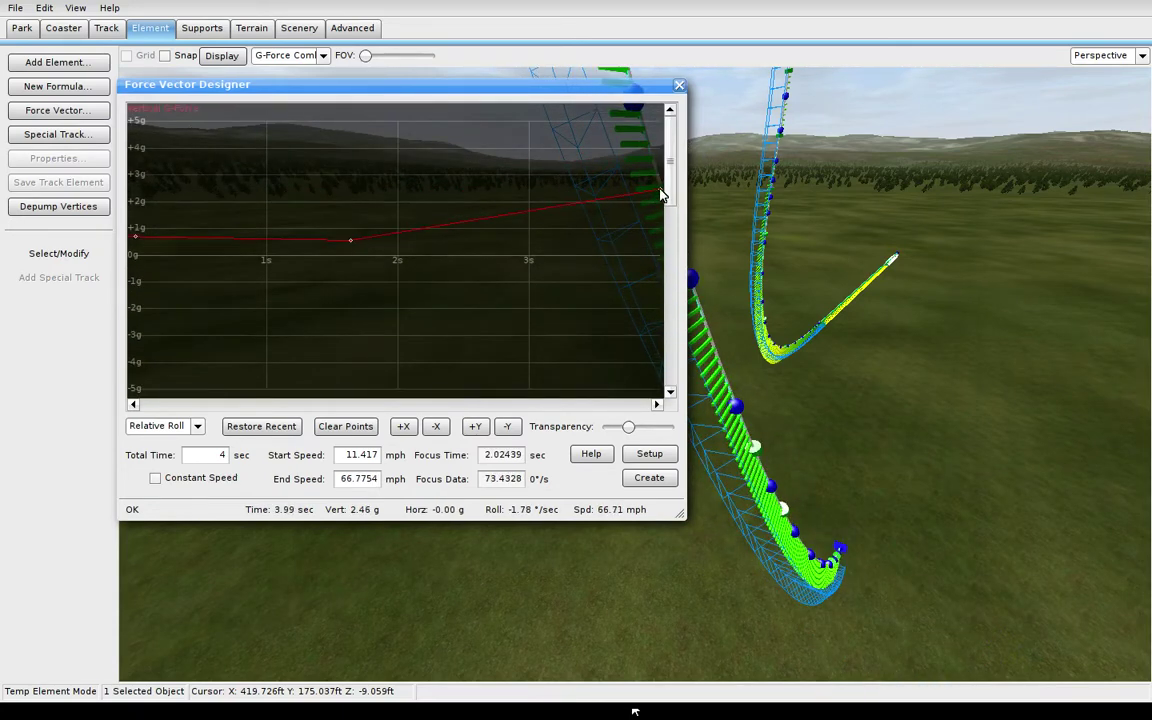
left_click_drag(660, 195, 663, 186)
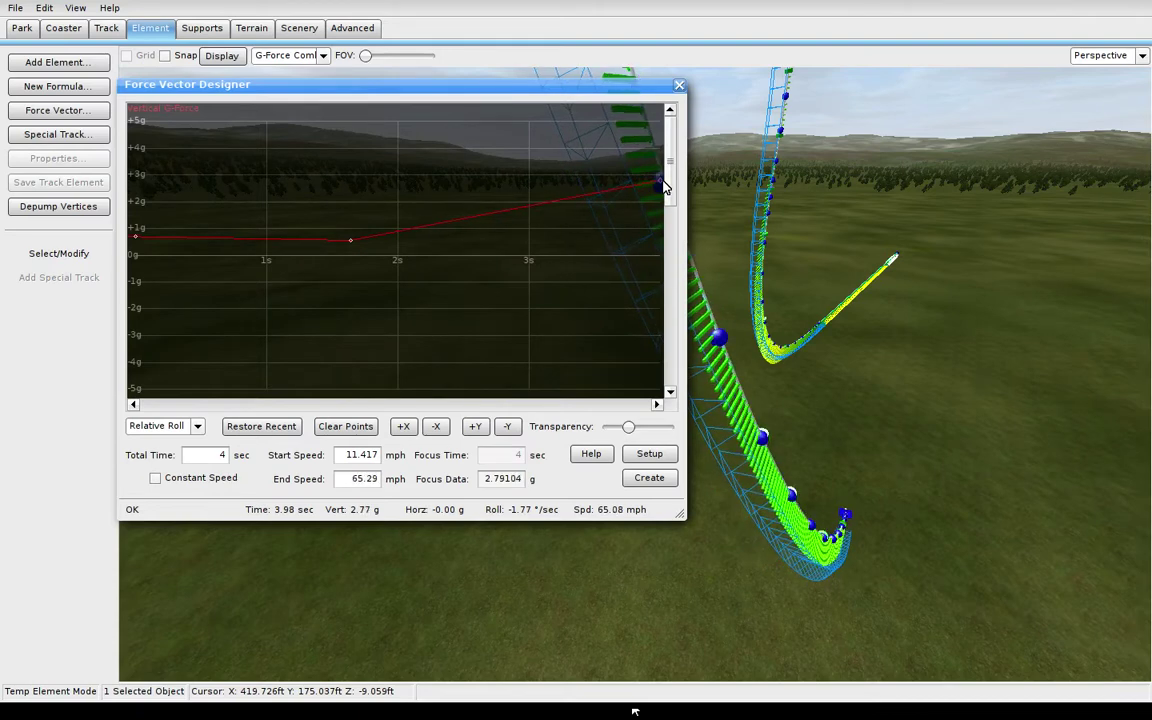
left_click_drag(352, 244, 360, 242)
right_click_drag(818, 251, 818, 251)
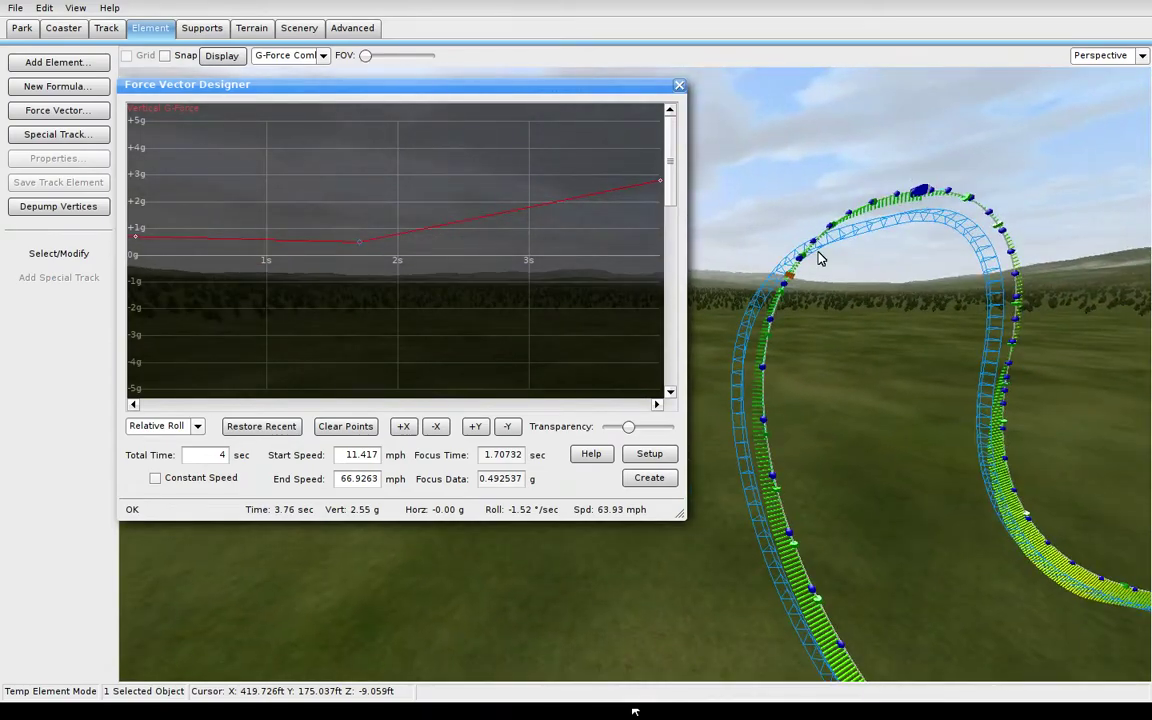
Try creating the section, undo it, and bring its recent curves back into the Force Vector Designer
left_click(650, 479)
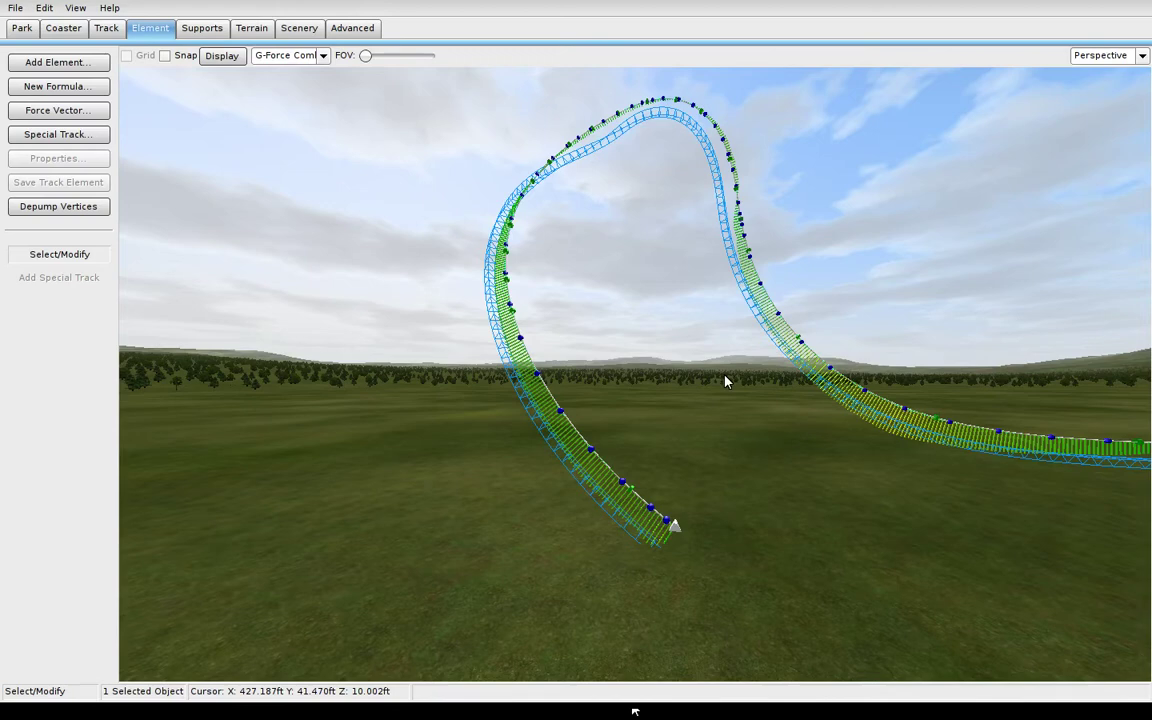
key("ctrl+z")
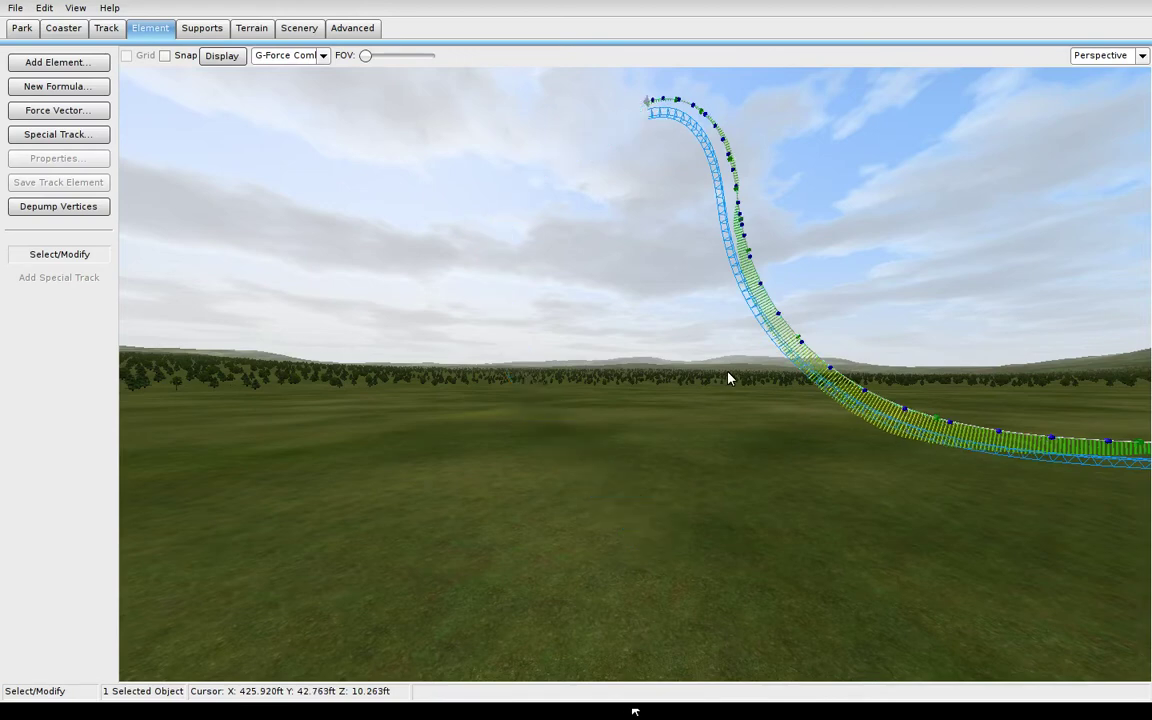
left_click(58, 110)
mouse_move(861, 275)
right_mouse_down()
mouse_move(855, 300)
mouse_move(861, 275)
right_mouse_up()
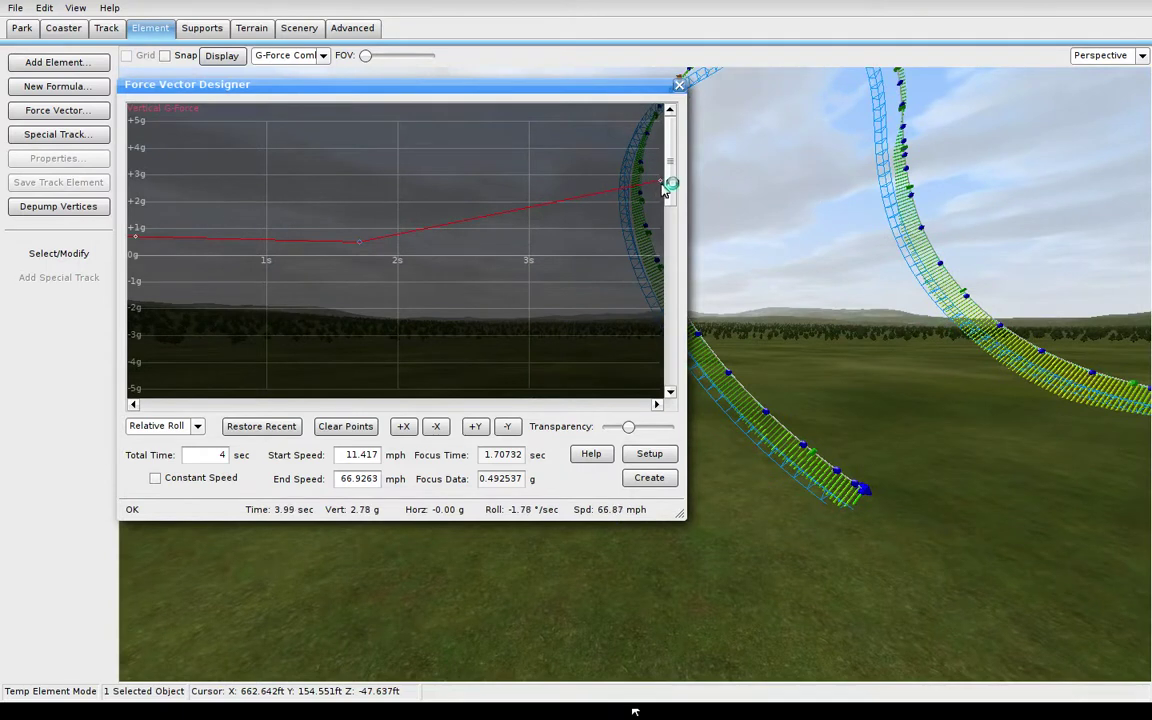
Raise the end vertical g-force to about 3.45 g and add a point of about 2.85 g at 3.19 s
left_click_drag(663, 190, 663, 170)
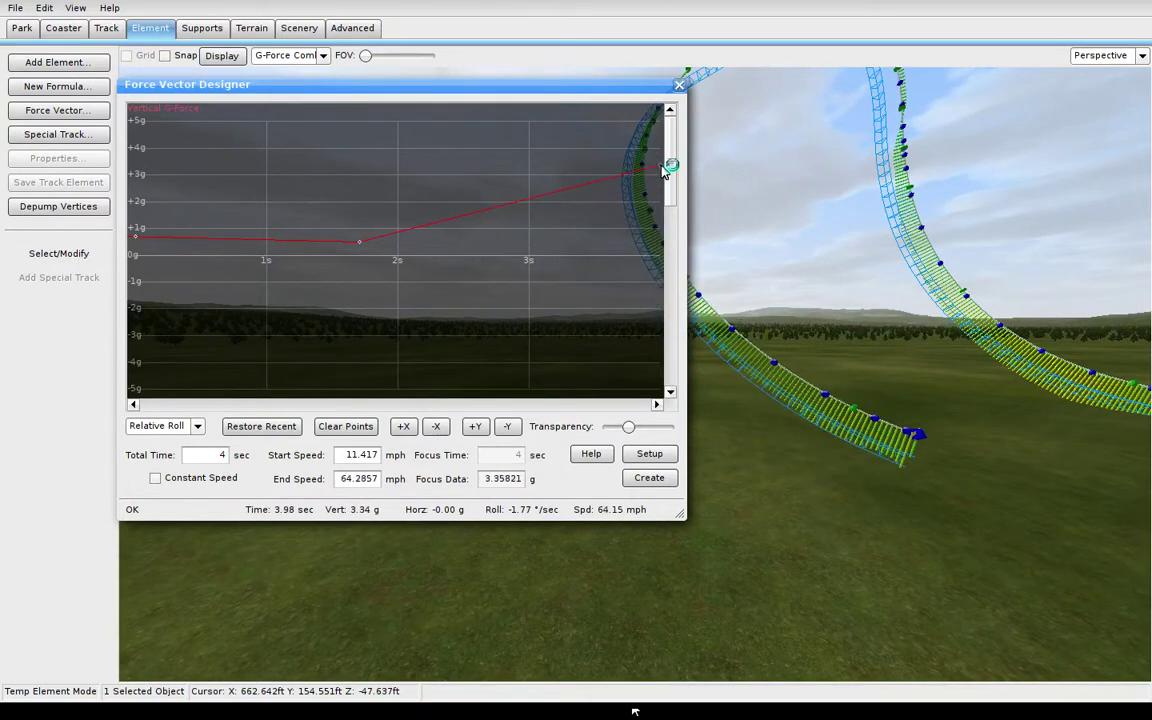
left_click_drag(580, 200, 555, 180)
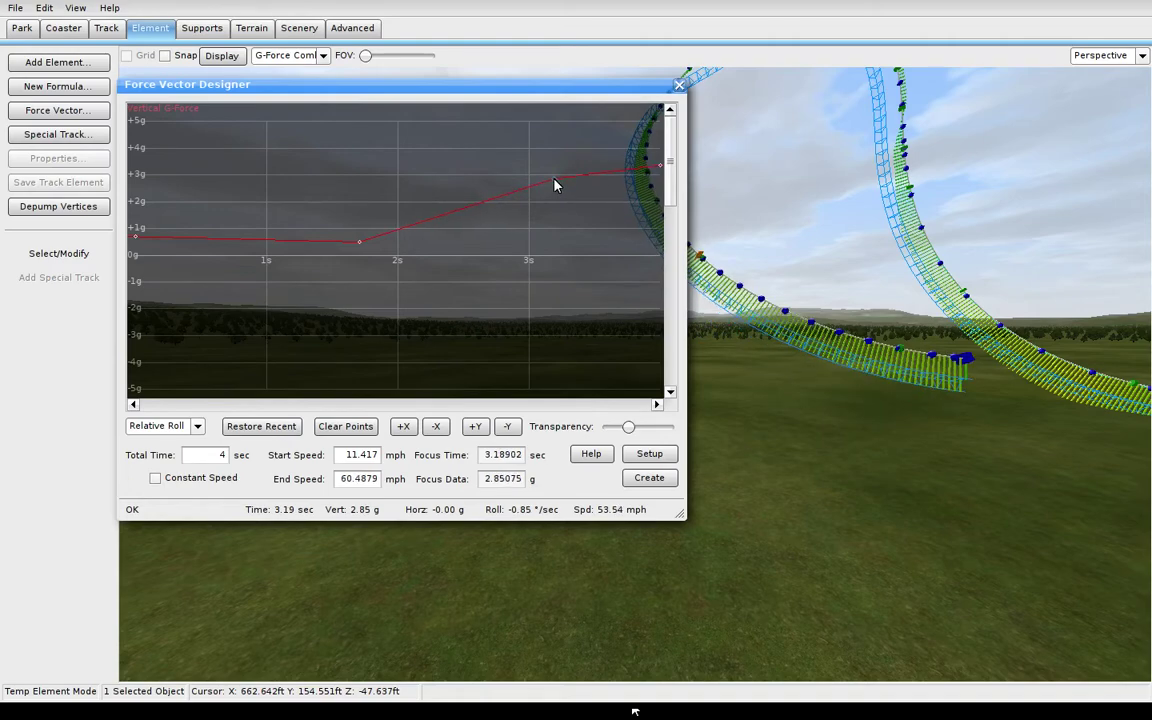
left_click_drag(663, 172, 666, 170)
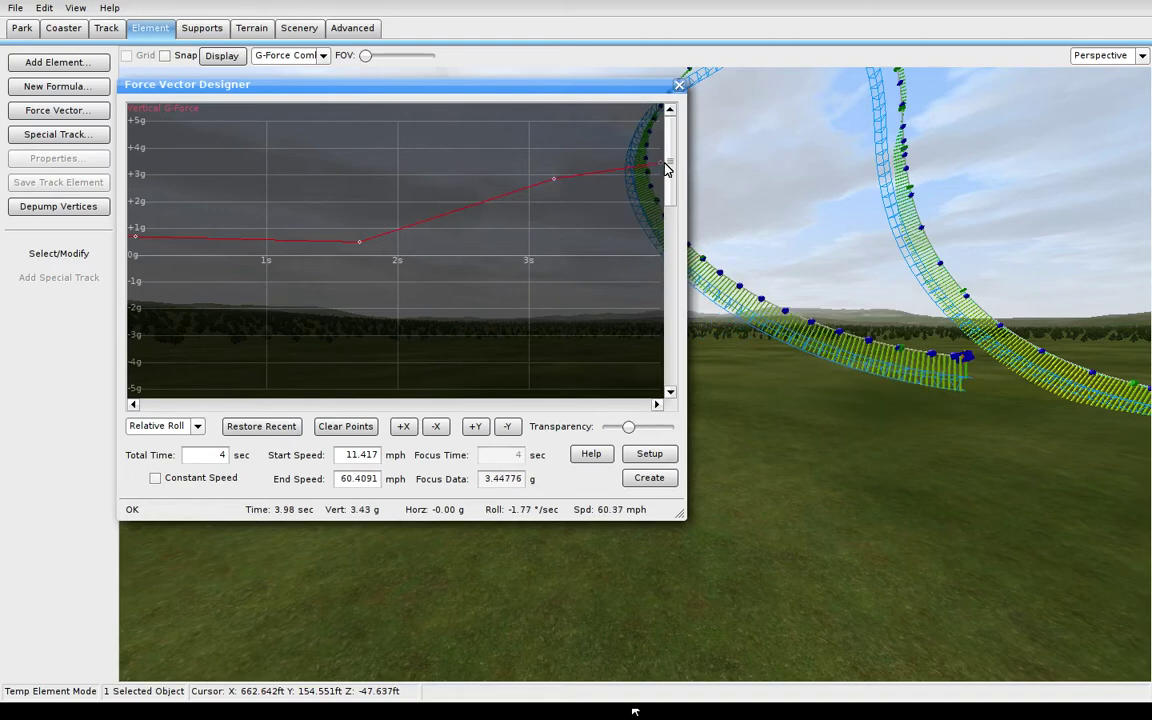
right_click_drag(1134, 285, 1020, 325)
right_click_drag(630, 711, 634, 711)
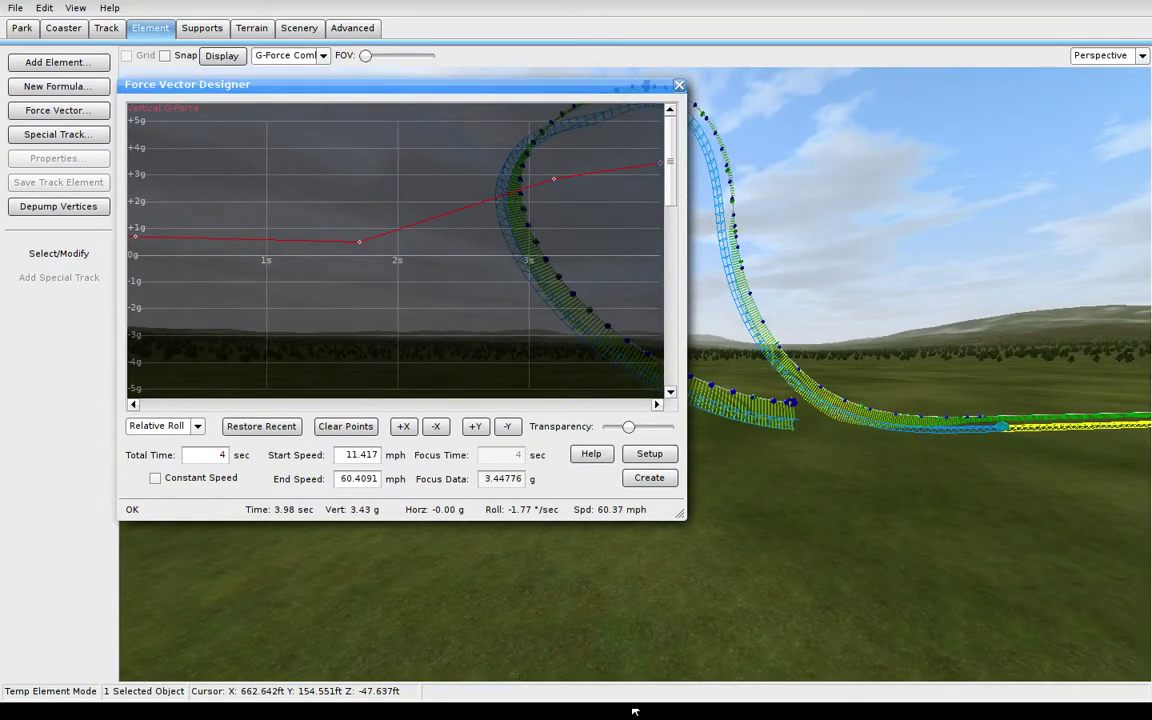
right_click_drag(631, 711, 1134, 285)
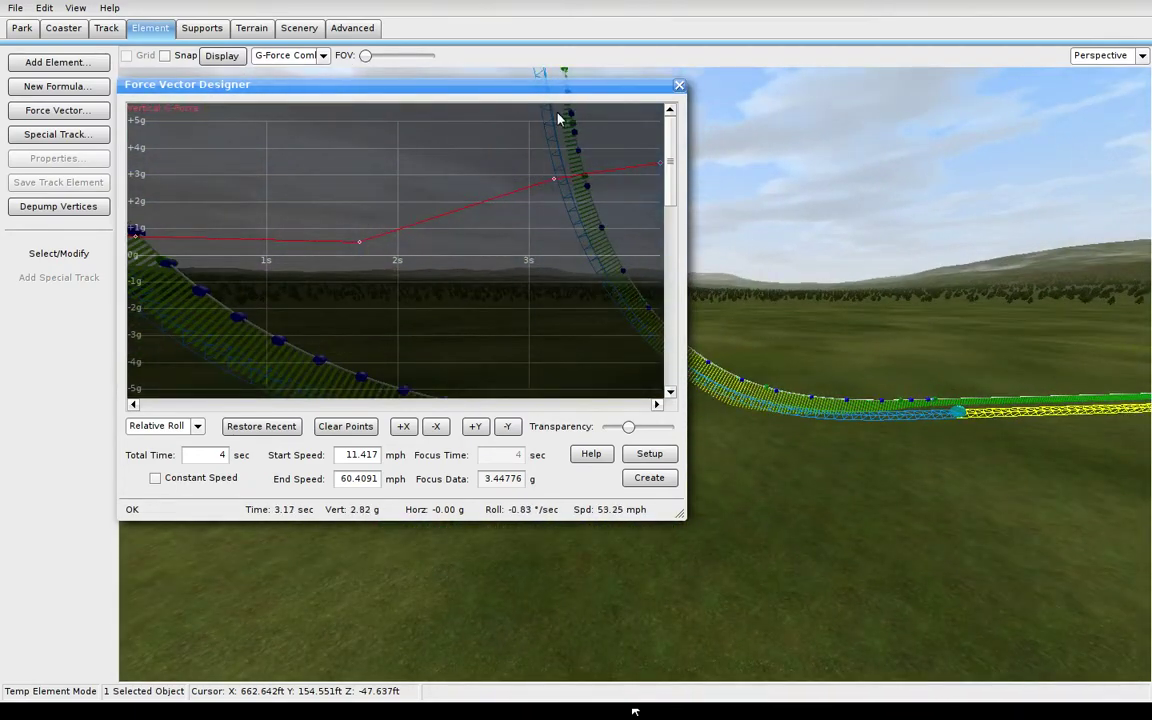
right_click_drag(631, 711, 726, 388)
Lower the roll rate to about -6.6°/s at 3 s and -28°/s at the end, and create the section
left_click_drag(673, 178, 686, 337)
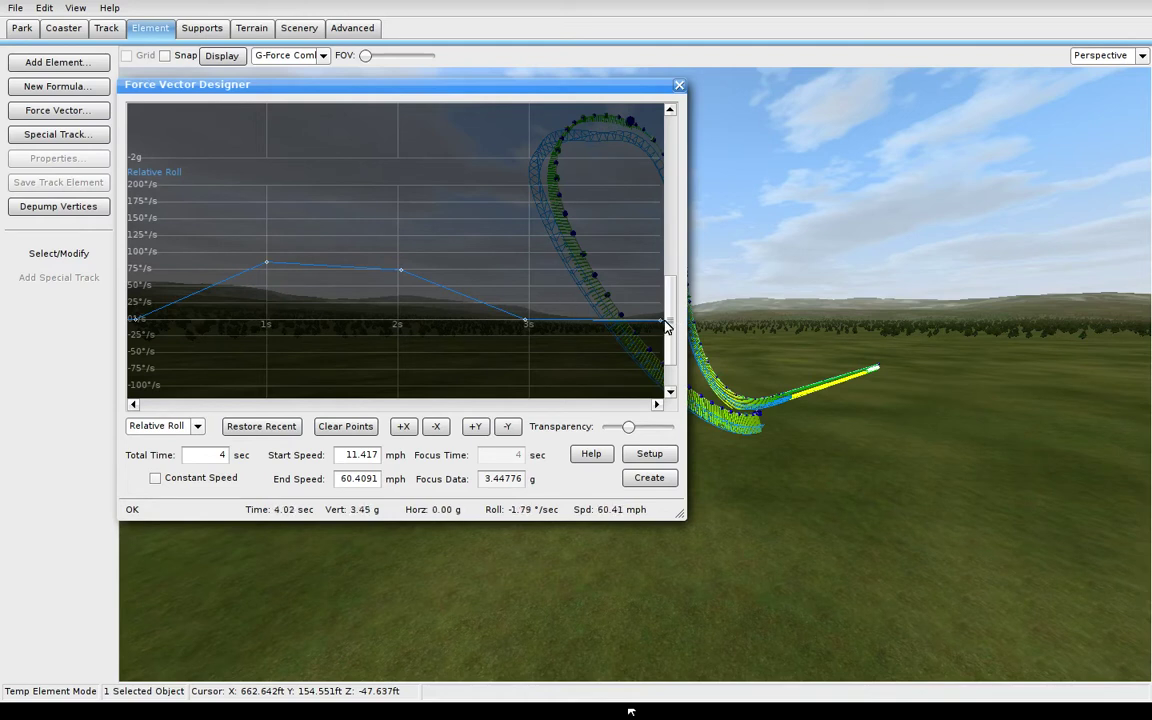
left_click_drag(662, 330, 661, 323)
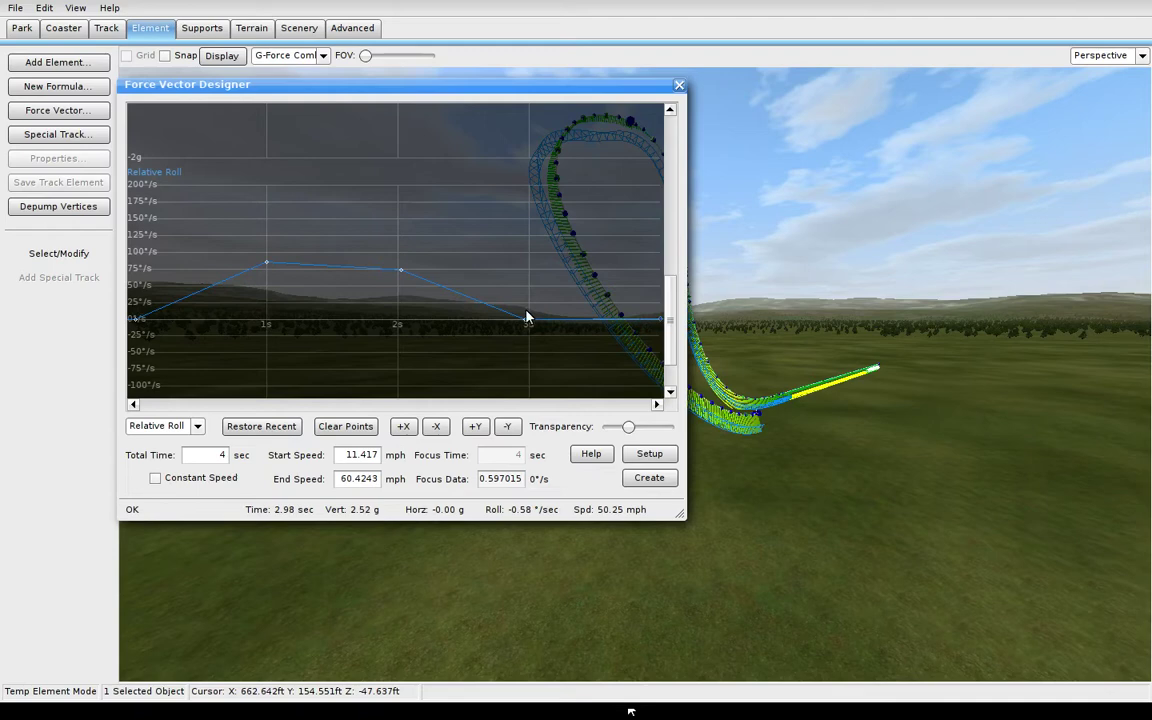
left_click_drag(528, 323, 529, 328)
mouse_move(750, 330)
right_mouse_down()
mouse_move(740, 370)
mouse_move(750, 330)
right_mouse_up()
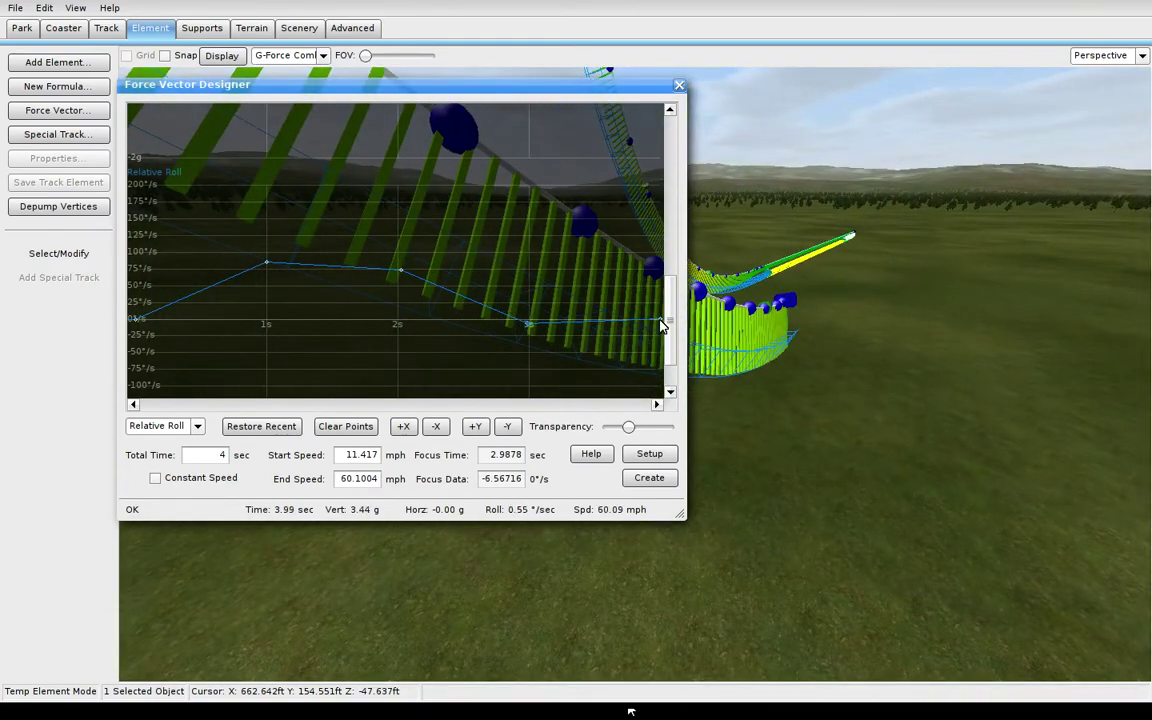
left_click_drag(660, 325, 665, 339)
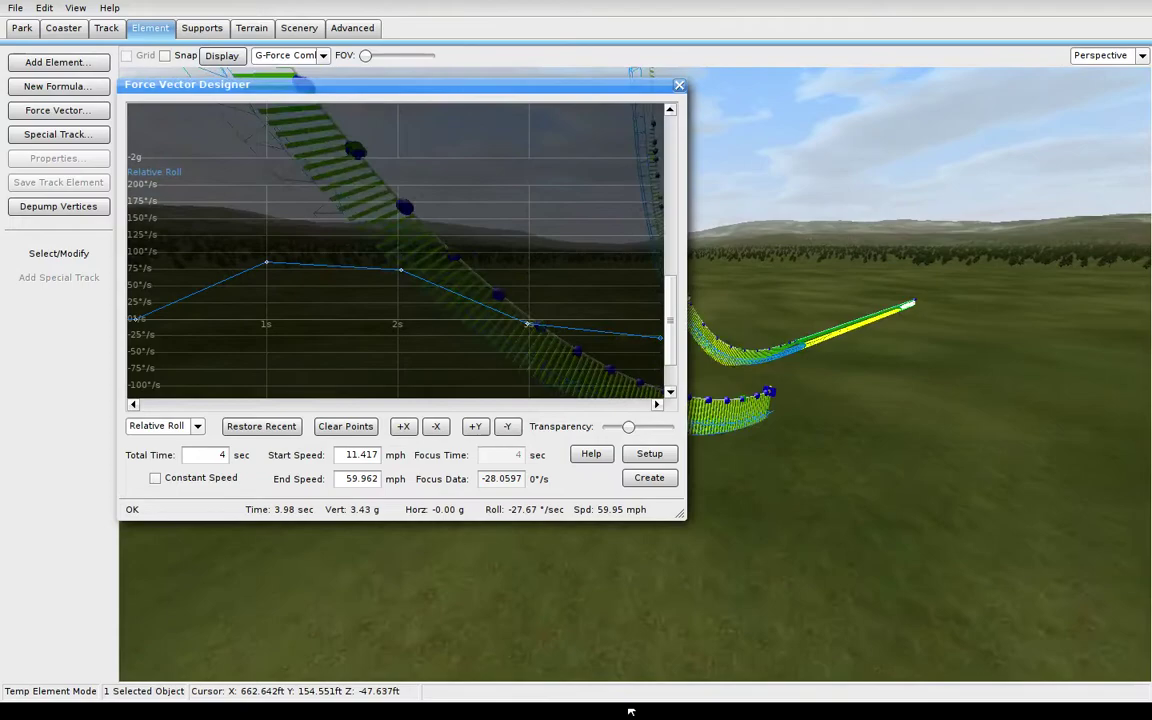
left_click(648, 479)
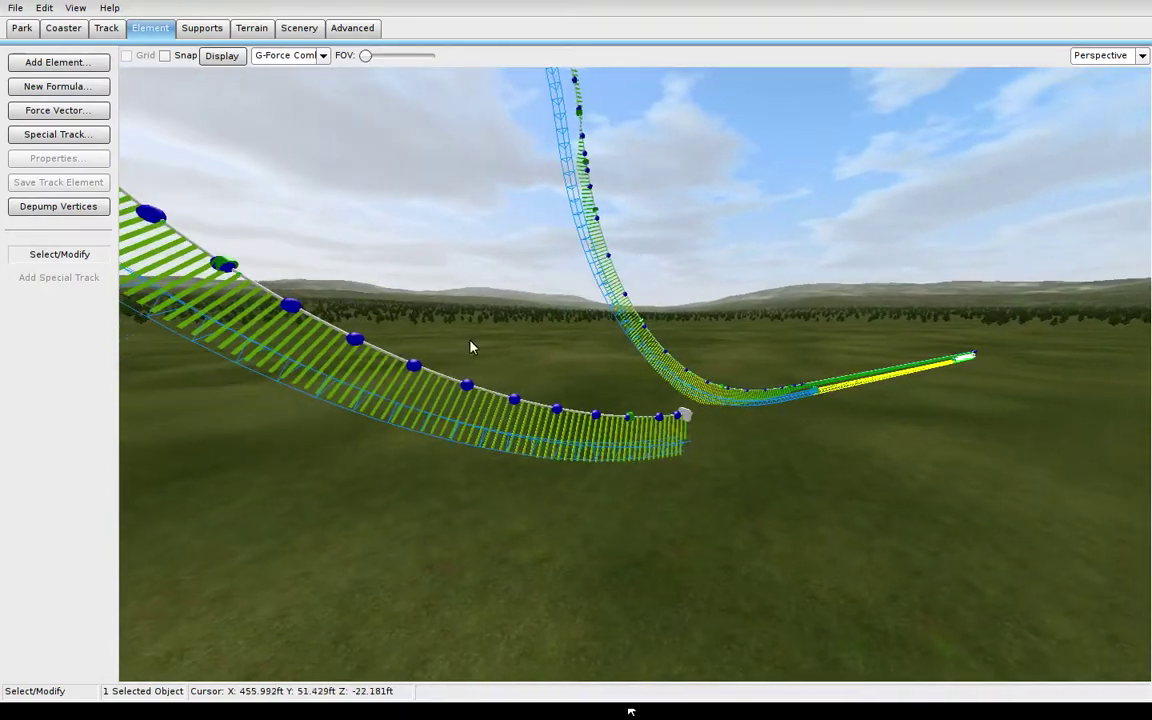
Start the next force vector section and compare Absolute Roll with Relative Roll, keeping Relative Roll
left_click(44, 111)
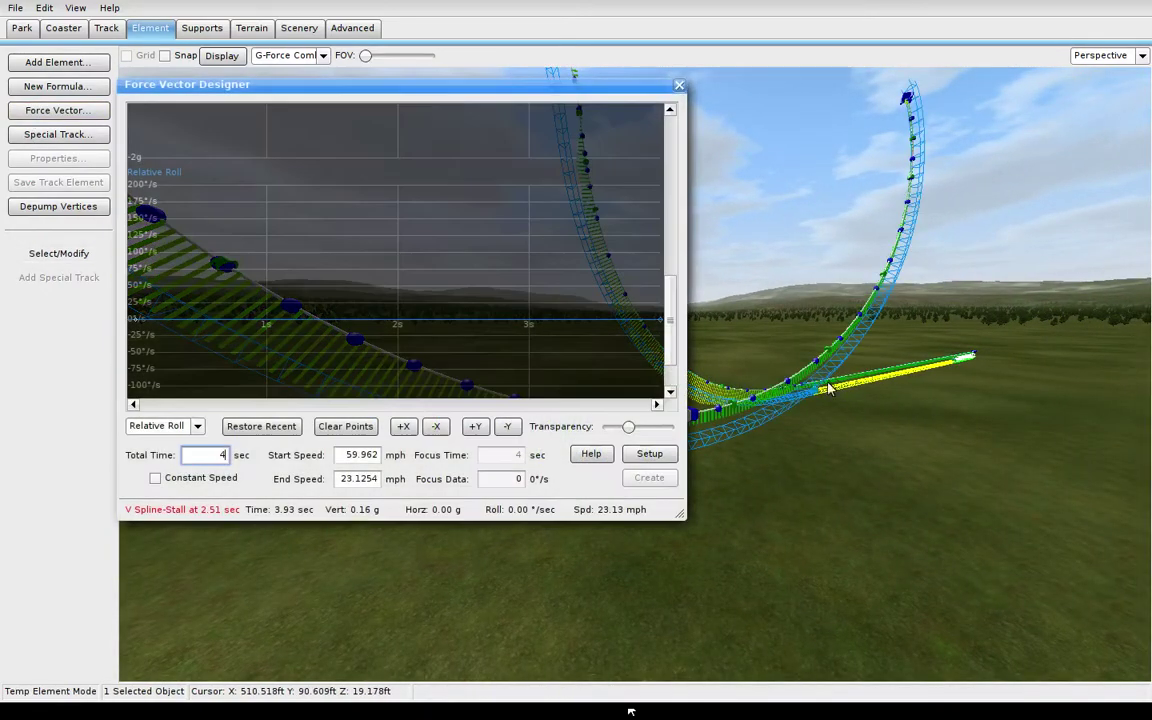
left_click(198, 426)
left_click(165, 463)
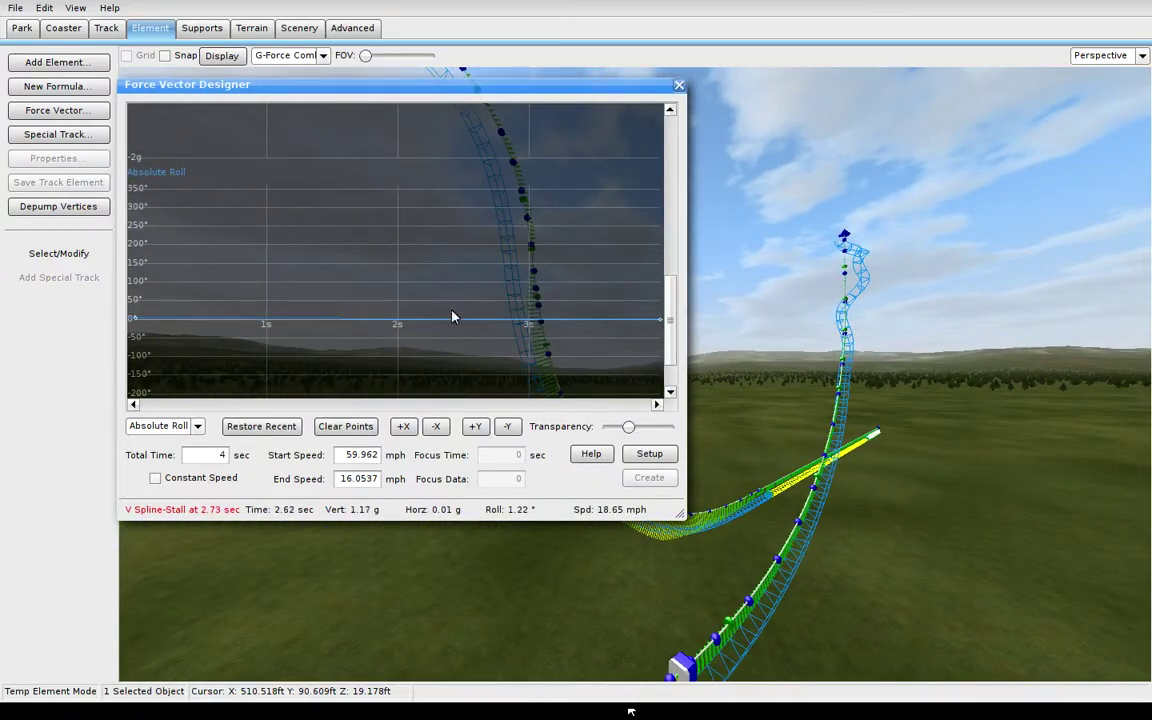
left_click(187, 428)
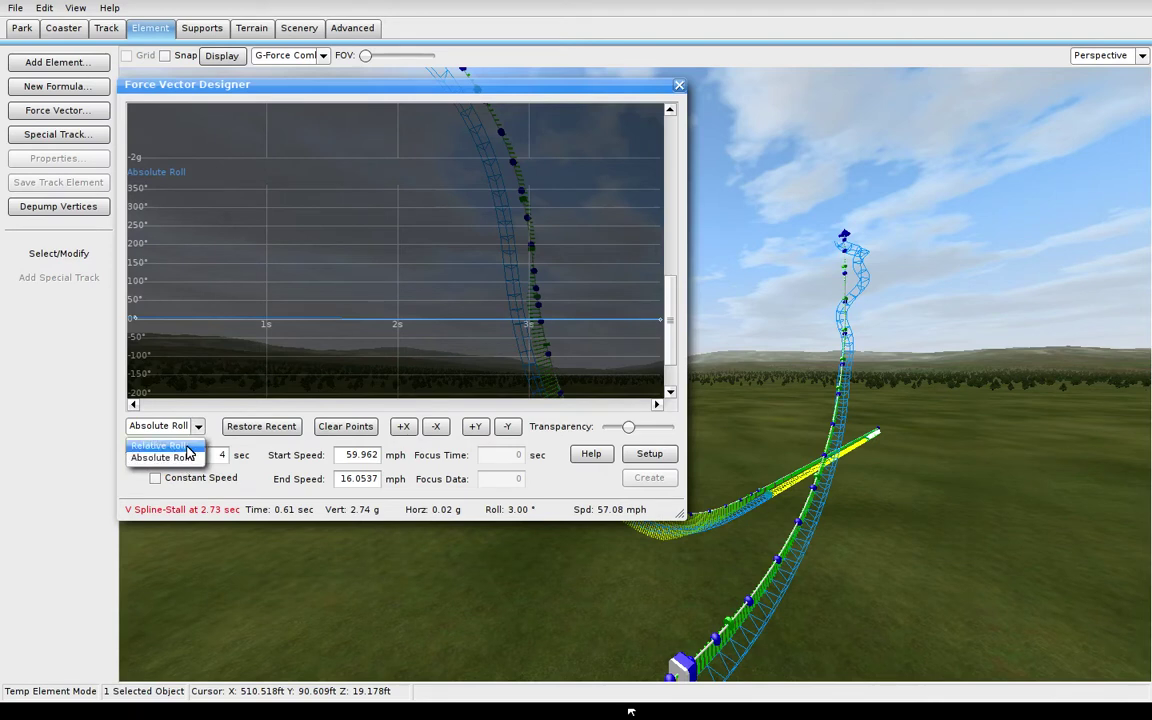
left_click(160, 444)
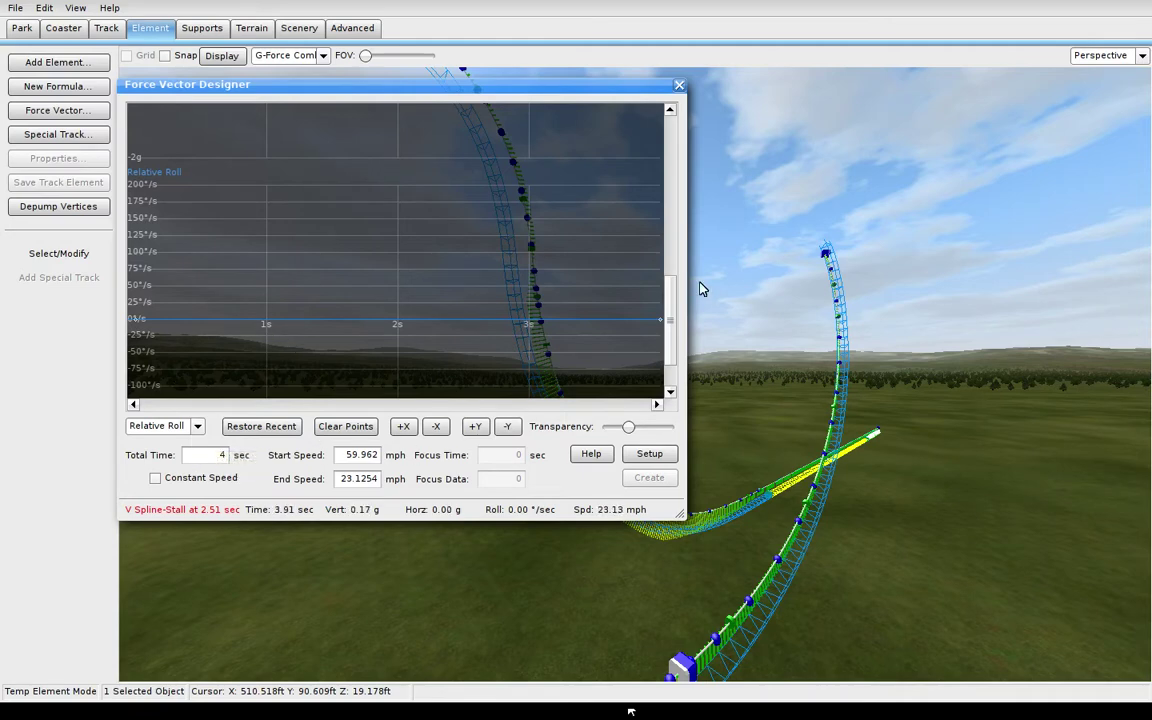
Add a vertical g-force point of about 1.84 g at 1.07 s on the new section's curve
left_click_drag(673, 317, 673, 167)
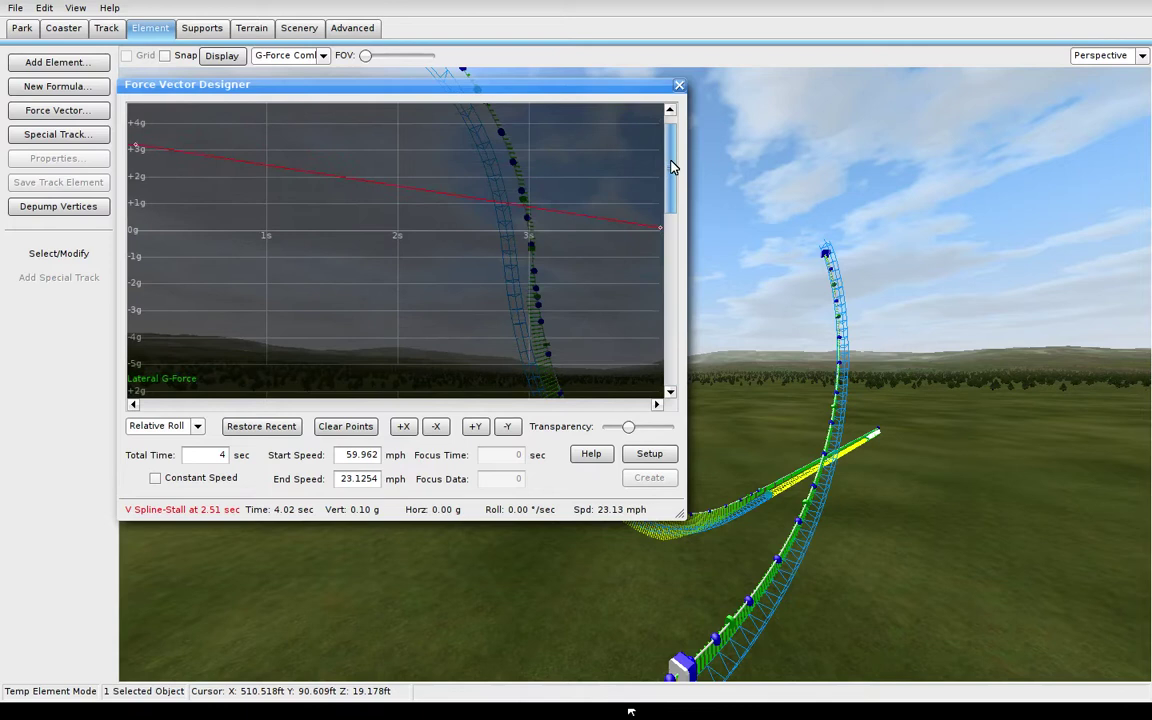
left_click(265, 167)
mouse_move(265, 167)
left_mouse_down()
mouse_move(270, 213)
mouse_move(265, 185)
mouse_move(278, 187)
left_mouse_up()
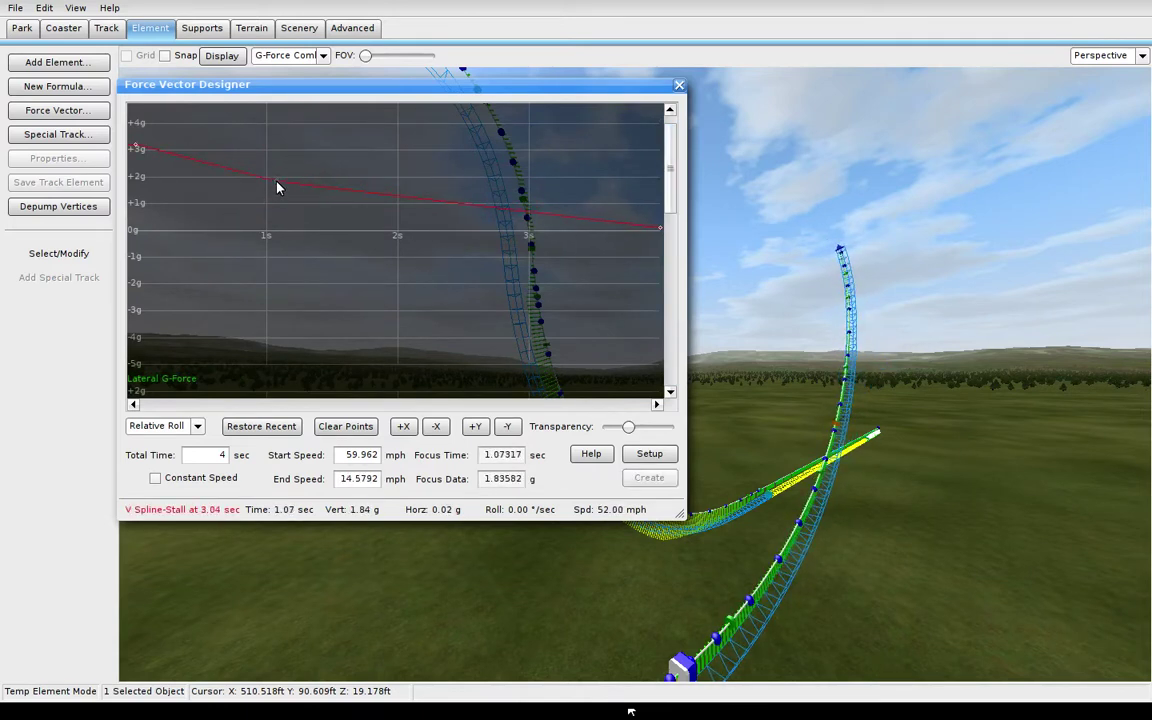
Add a relative roll point of about 30°/s at 1.45 s and inspect the resulting track
left_click_drag(681, 170, 674, 355)
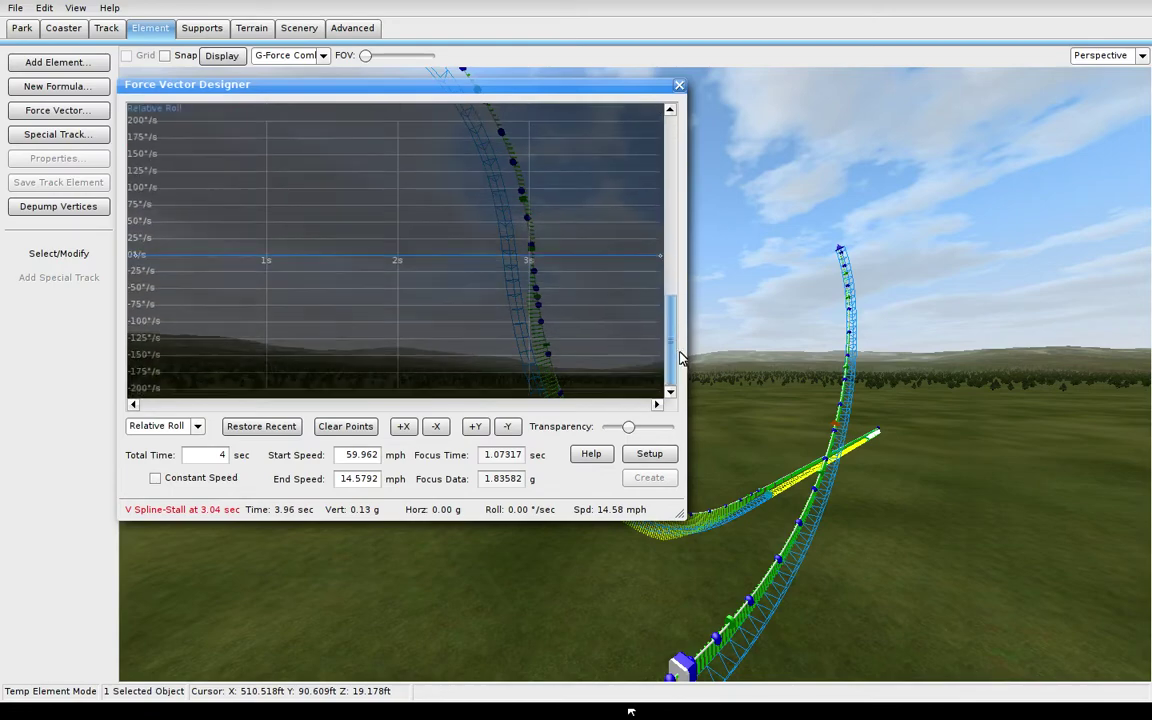
left_click(316, 257)
left_click_drag(316, 257, 325, 236)
key("w")
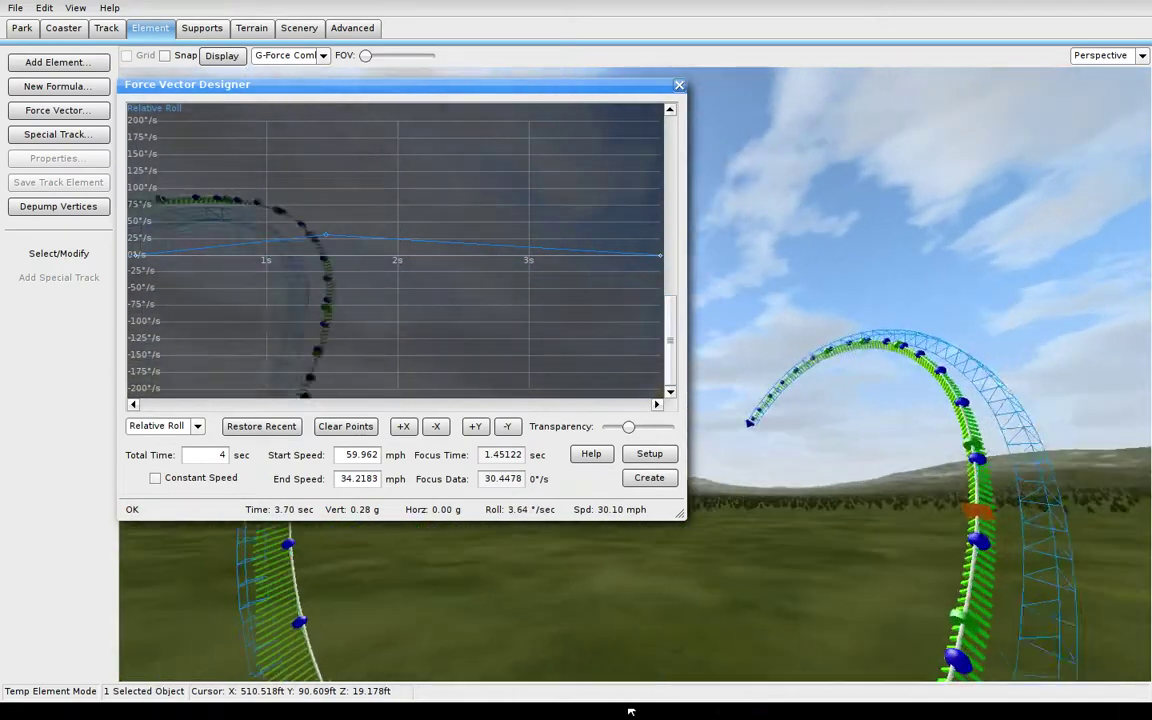
key("w")
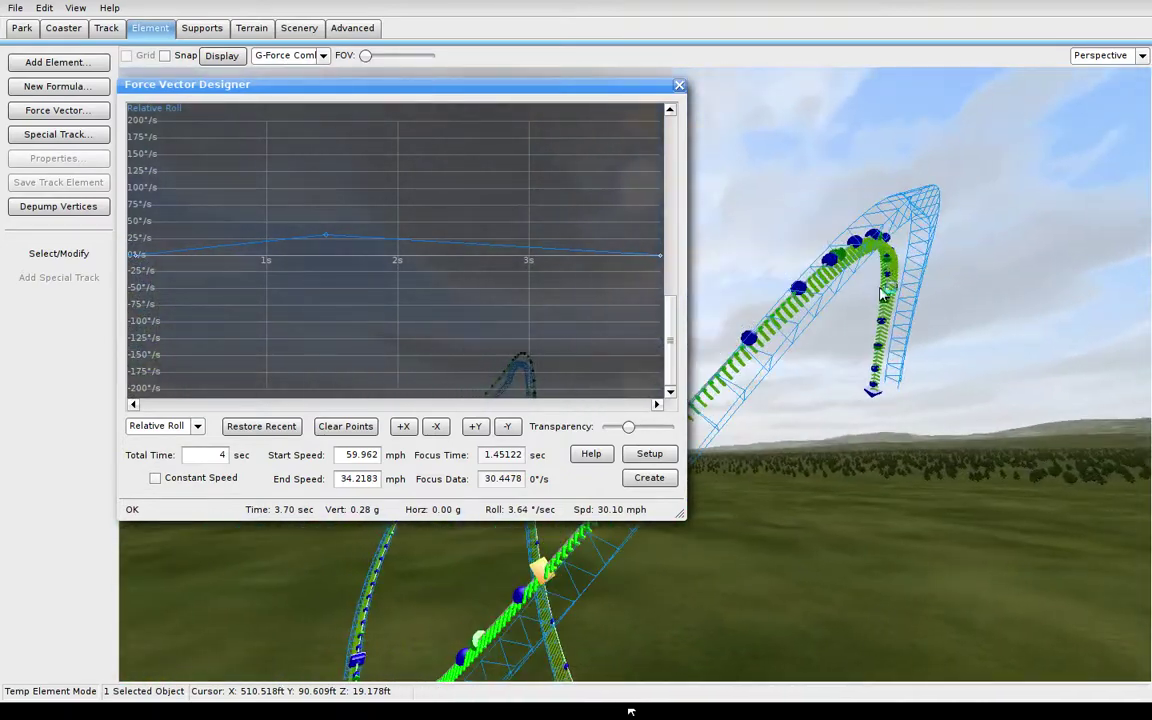
Add a relative roll point of about 110°/s at 2.35 s and raise the end roll rate to about 103°/s
left_click_drag(418, 248, 448, 188)
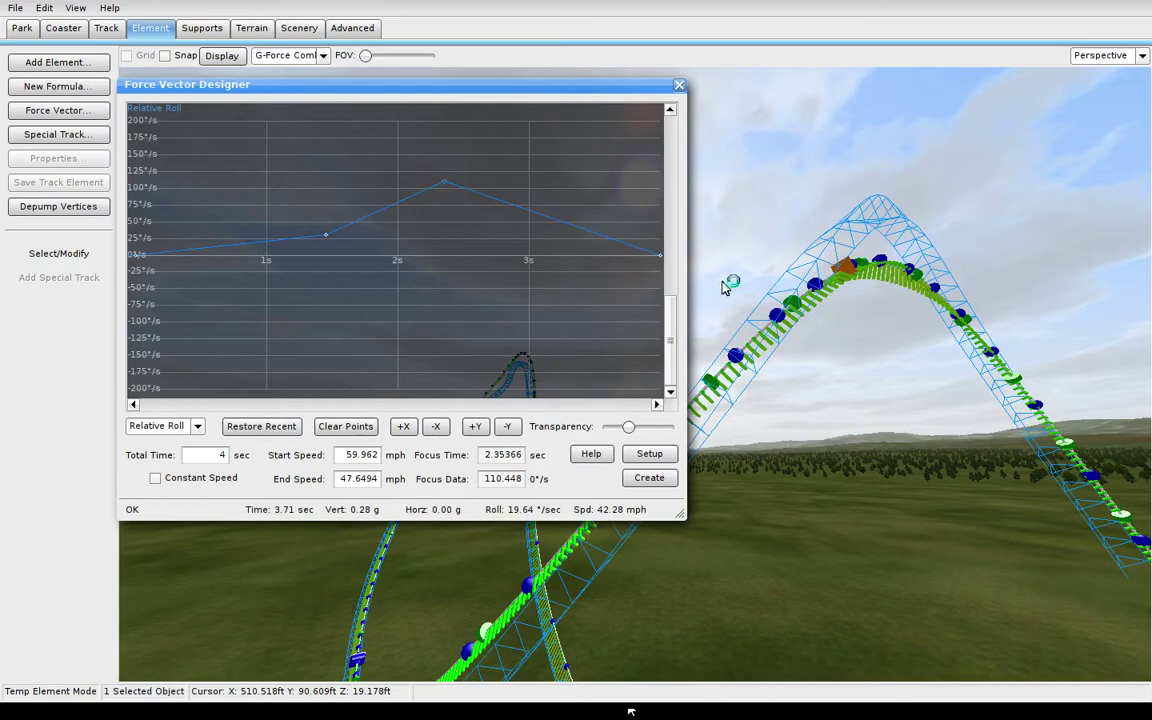
left_click_drag(660, 265, 663, 187)
right_click_drag(635, 711, 635, 711)
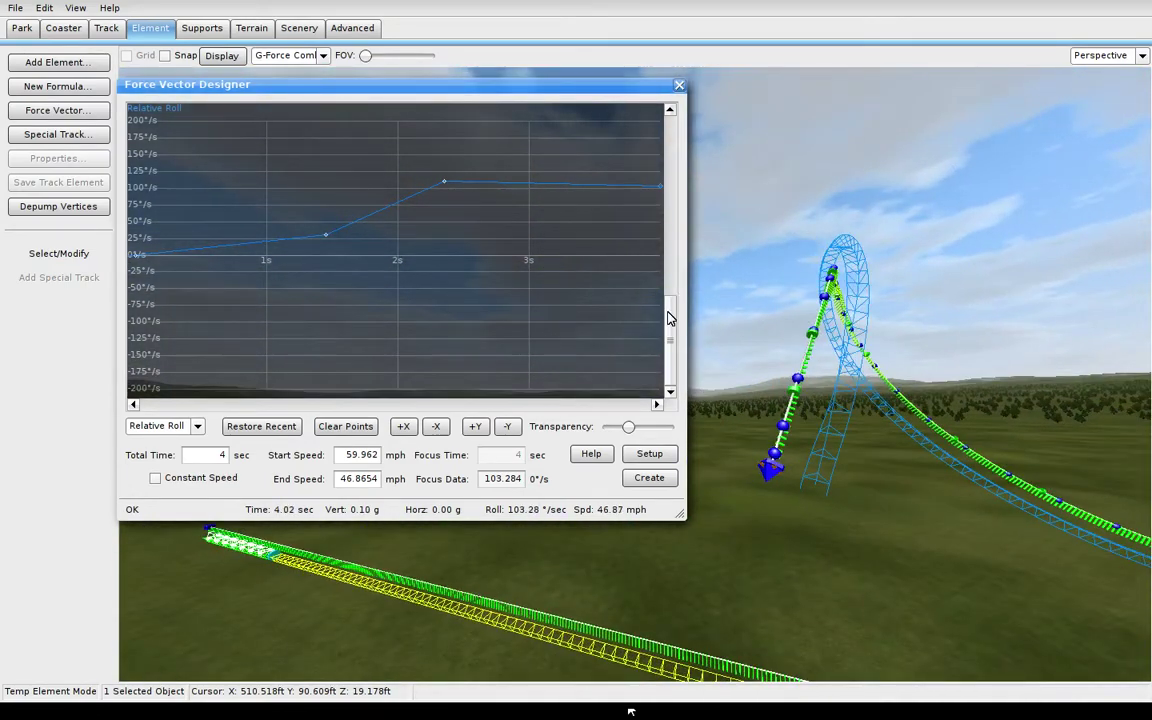
left_click_drag(670, 318, 671, 168)
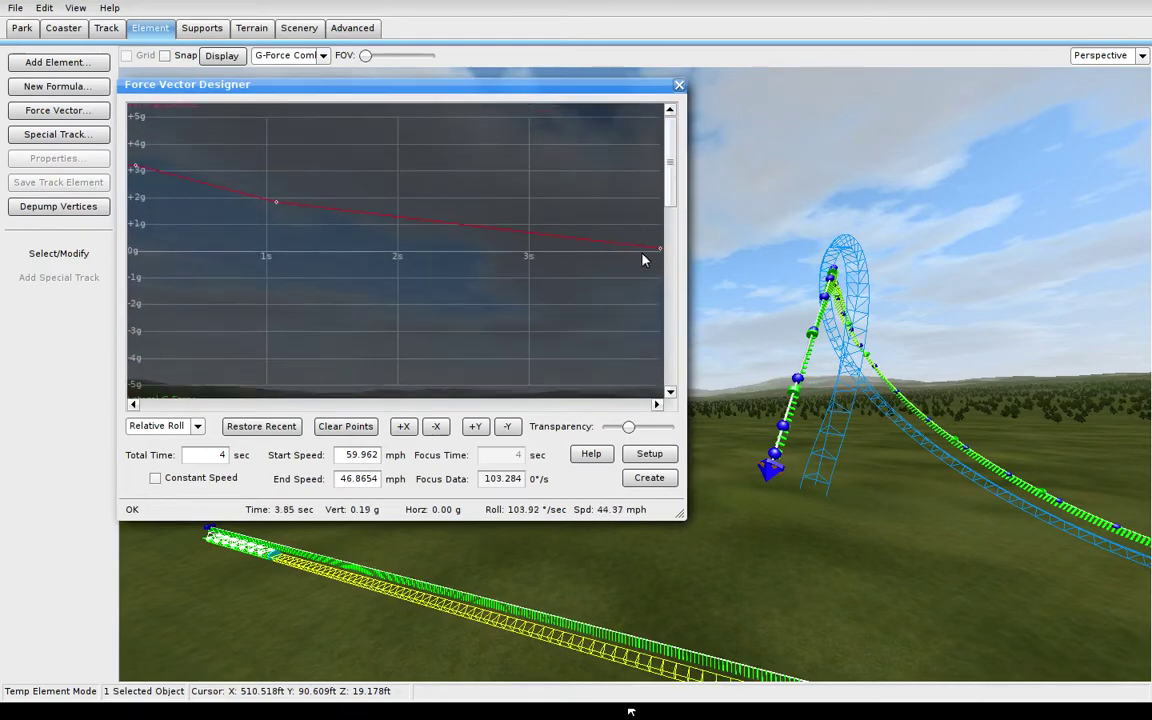
Shape the vertical g-force curve to about 1.45 g at 1.25 s, 0.97 g at a new 2.84 s point and 0.04 g at the end
mouse_move(659, 247)
left_mouse_down()
mouse_move(663, 213)
mouse_move(662, 256)
left_mouse_up()
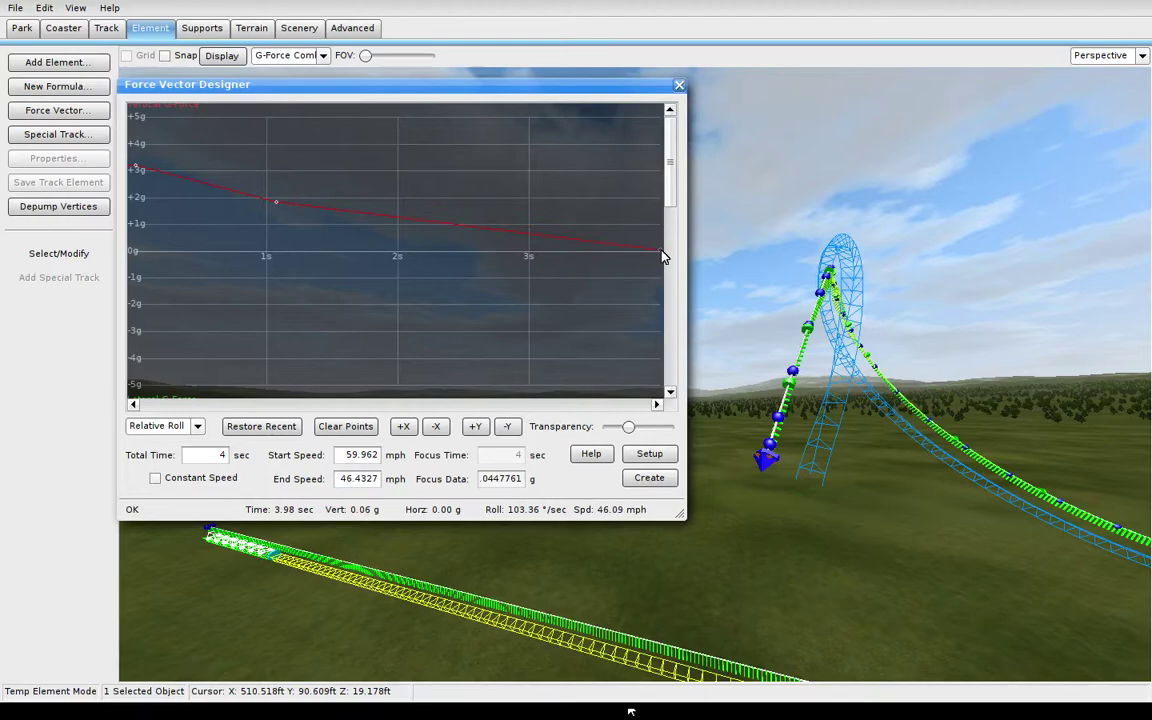
mouse_move(498, 245)
left_mouse_down()
mouse_move(514, 217)
mouse_move(511, 230)
left_mouse_up()
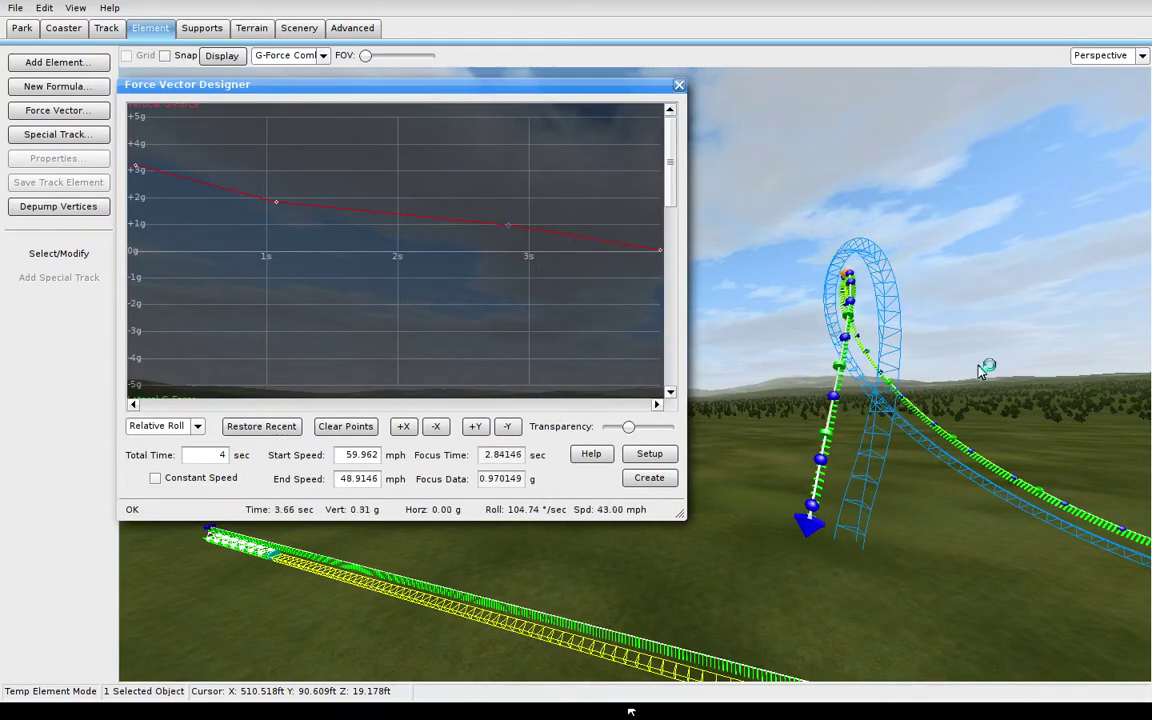
mouse_move(979, 366)
right_mouse_down()
mouse_move(920, 368)
mouse_move(870, 345)
mouse_move(960, 392)
mouse_move(980, 372)
right_mouse_up()
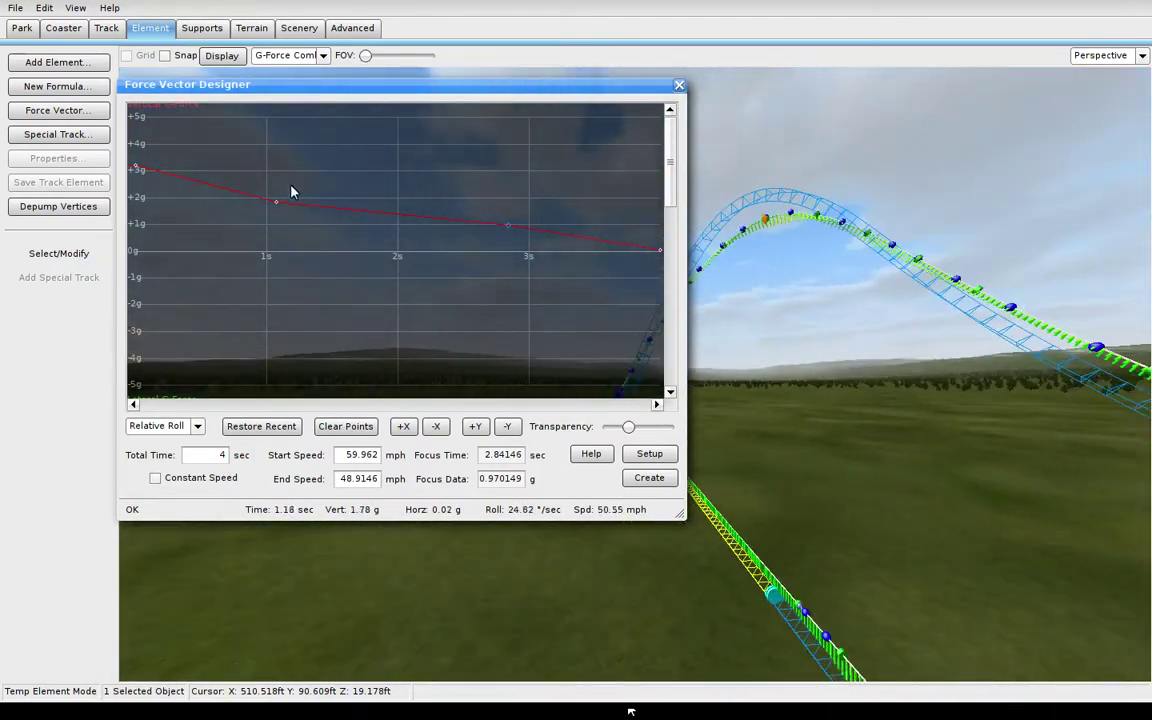
mouse_move(275, 210)
left_mouse_down()
mouse_move(282, 236)
mouse_move(295, 206)
left_mouse_up()
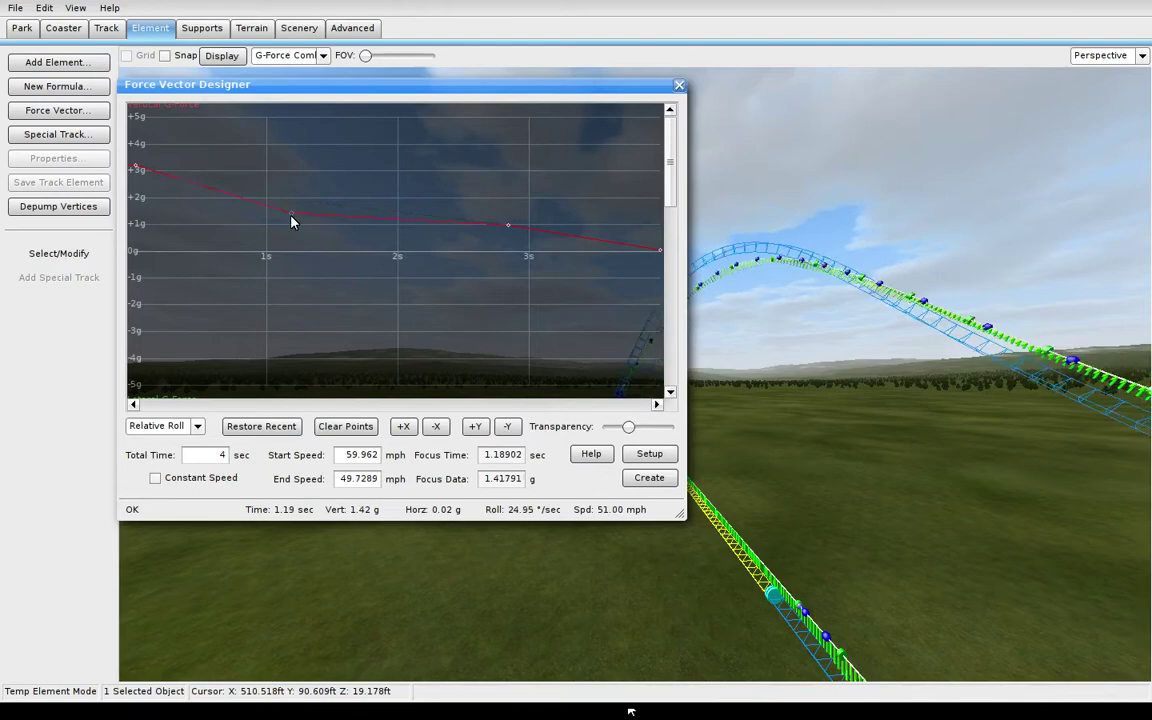
mouse_move(291, 215)
left_mouse_down()
mouse_move(293, 236)
mouse_move(299, 212)
left_mouse_up()
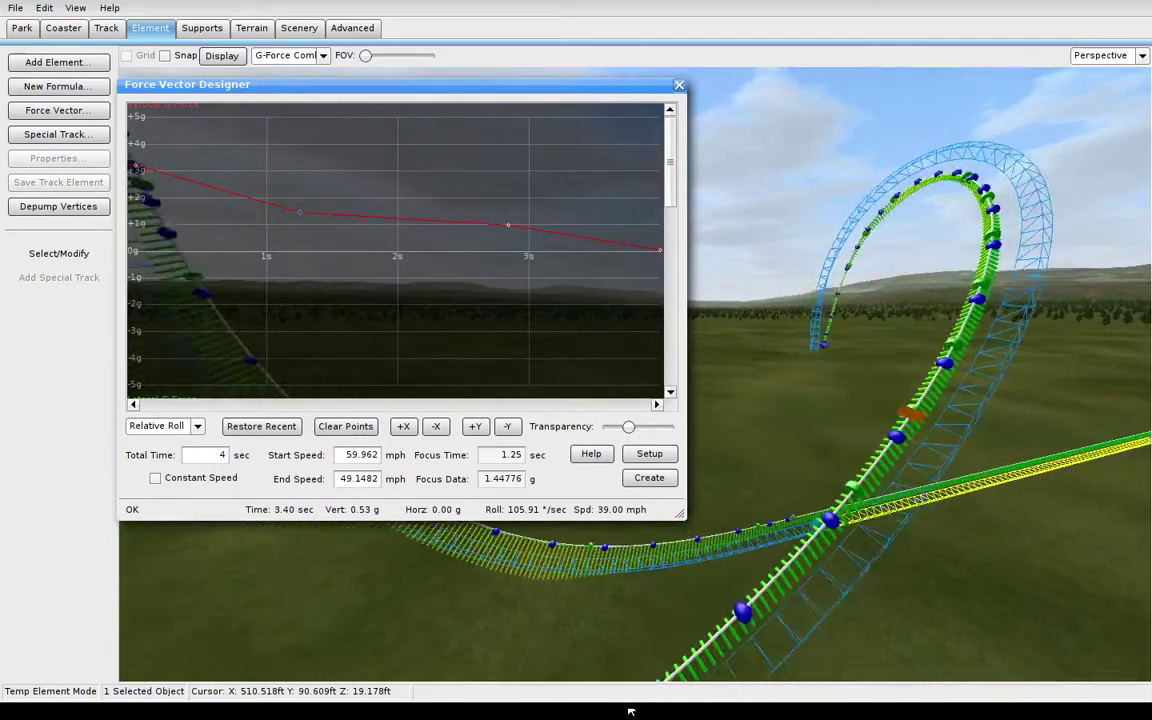
Raise the two middle relative roll points to about 126°/s at 2.39 s and 33°/s at 1.46 s
left_click_drag(682, 190, 680, 345)
mouse_move(444, 276)
left_mouse_down()
mouse_move(450, 242)
mouse_move(449, 258)
left_mouse_up()
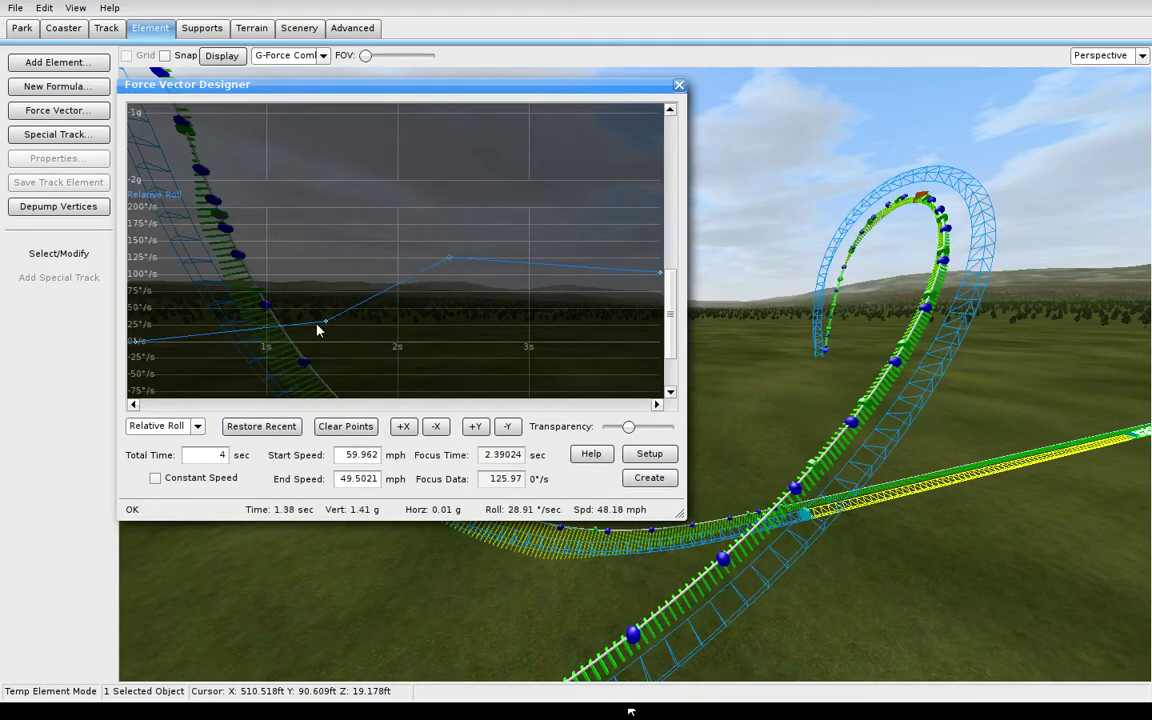
mouse_move(325, 327)
left_mouse_down()
mouse_move(321, 298)
mouse_move(328, 321)
left_mouse_up()
Raise the vertical g-force points to about 1.60 g at 1.32 s and 1.55 g at 2.89 s, and bring the end roll rate to about 0°/s
left_click_drag(674, 303, 706, 140)
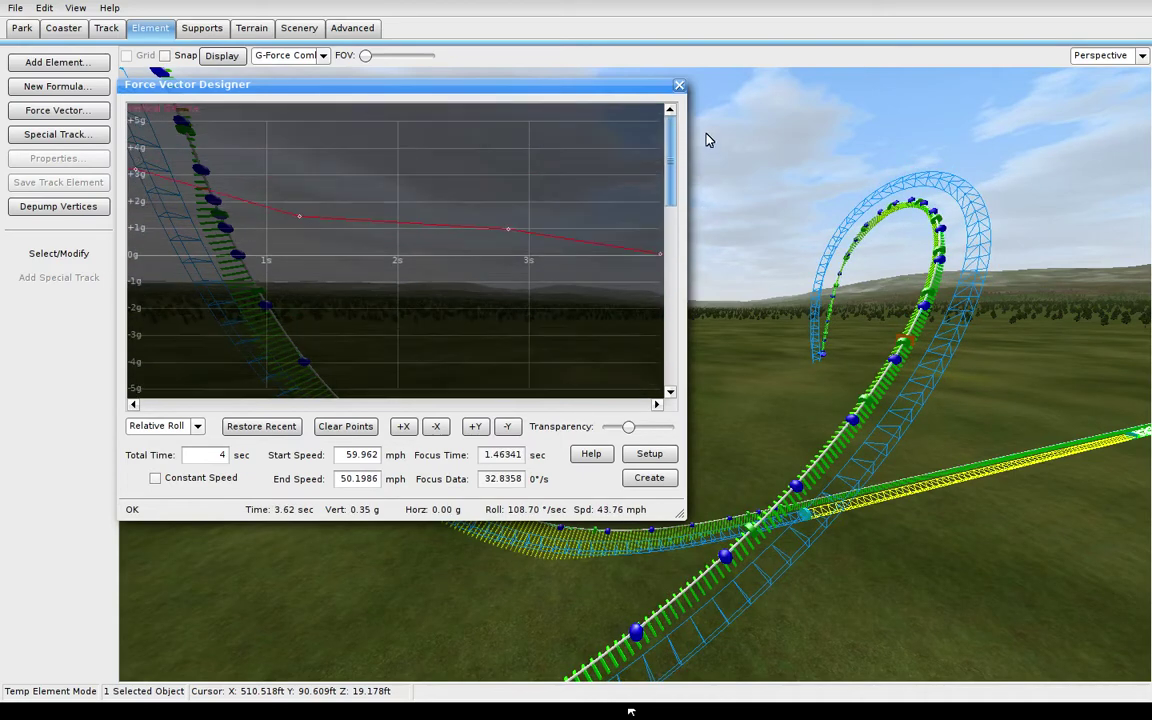
left_click_drag(302, 220, 310, 219)
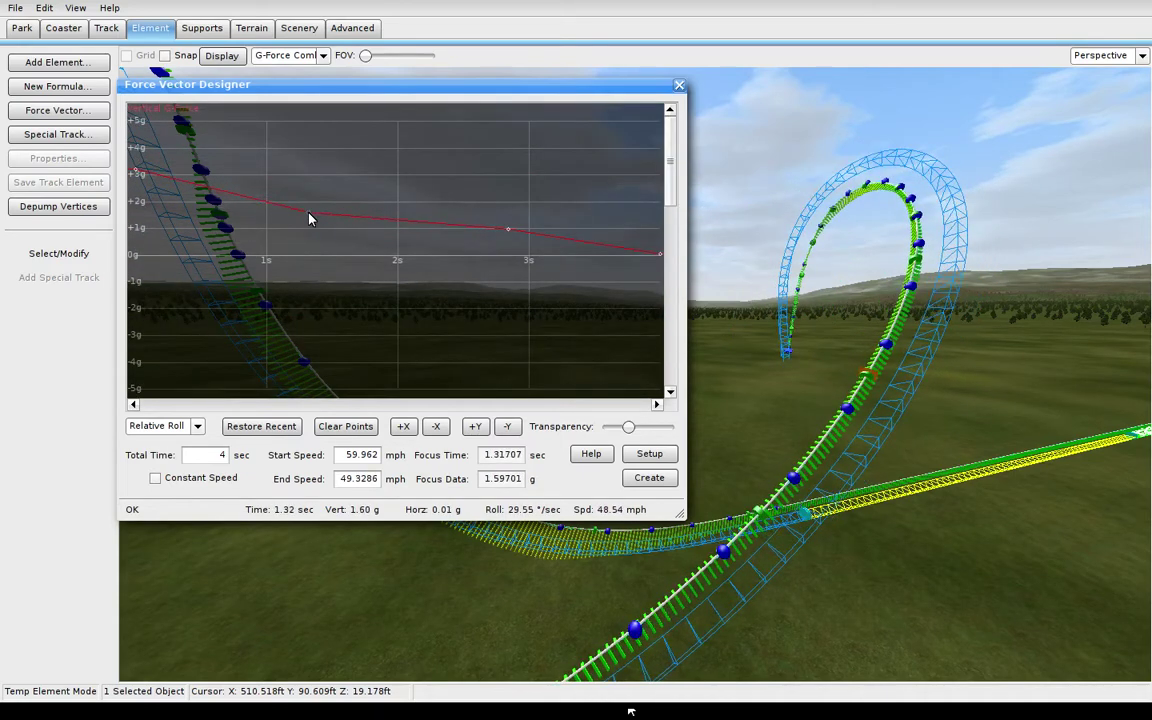
left_click_drag(512, 234, 513, 214)
left_click_drag(659, 255, 665, 388)
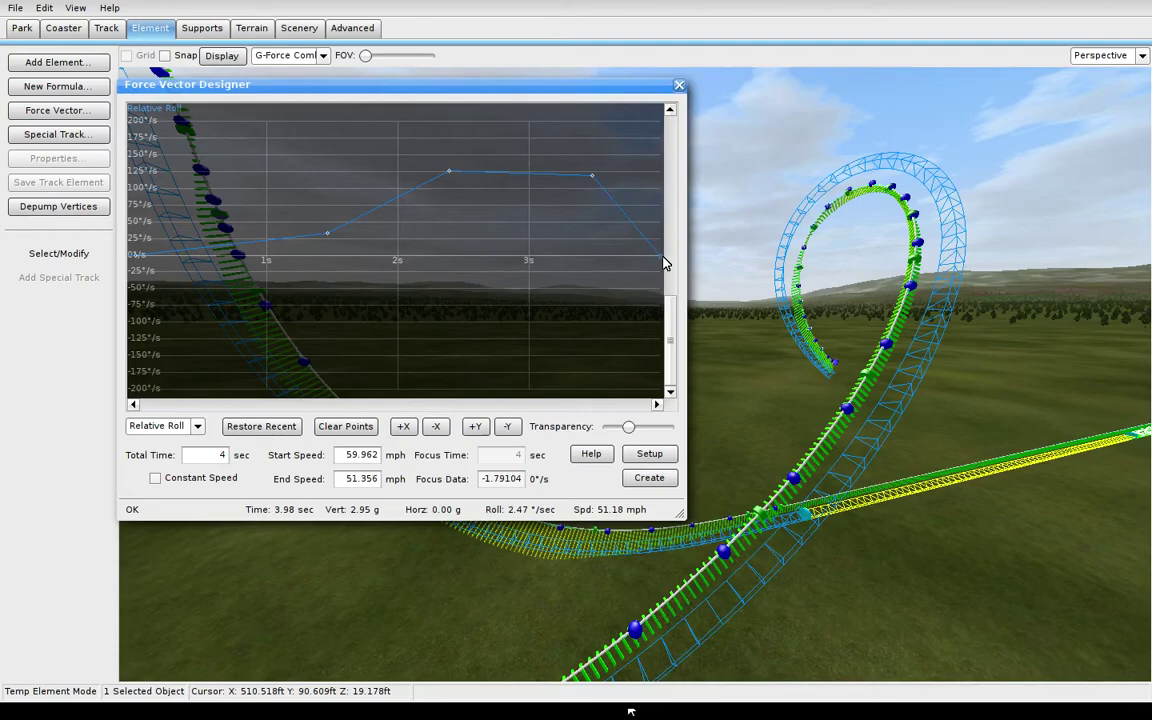
right_click_drag(1052, 366, 960, 350)
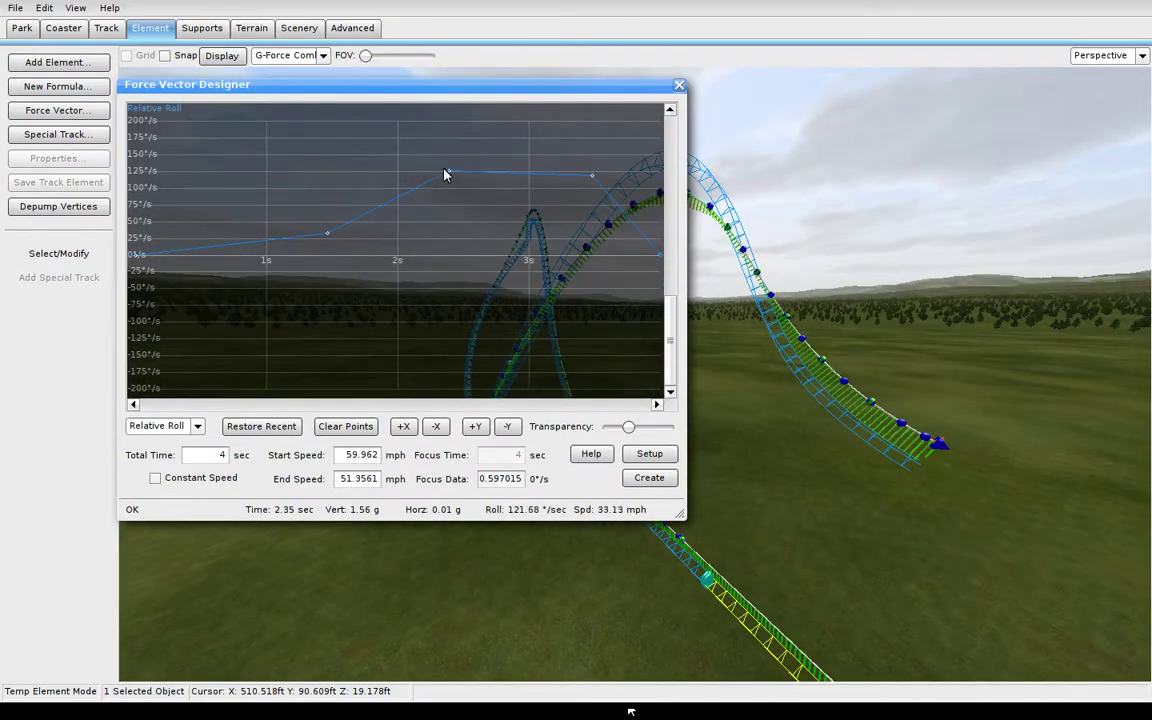
Move the middle relative roll points to about 133°/s at 2.52 s and 47°/s at 1.37 s
mouse_move(446, 175)
left_mouse_down()
mouse_move(460, 208)
mouse_move(467, 172)
left_mouse_up()
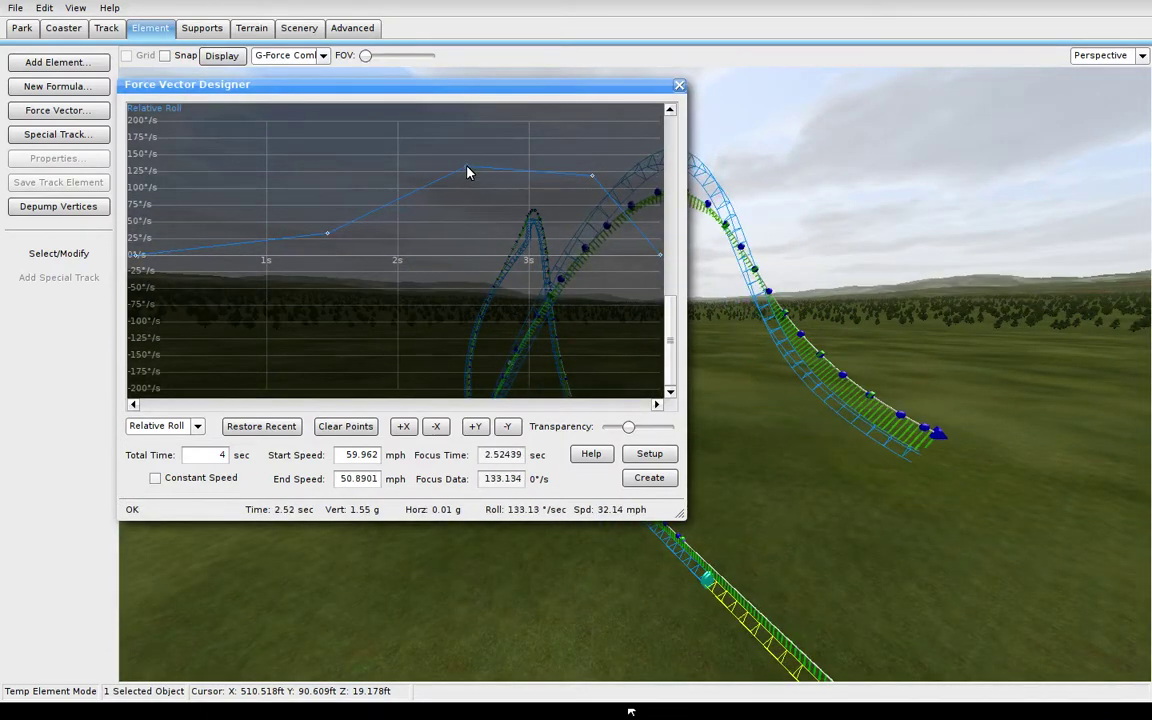
left_click_drag(327, 233, 295, 232)
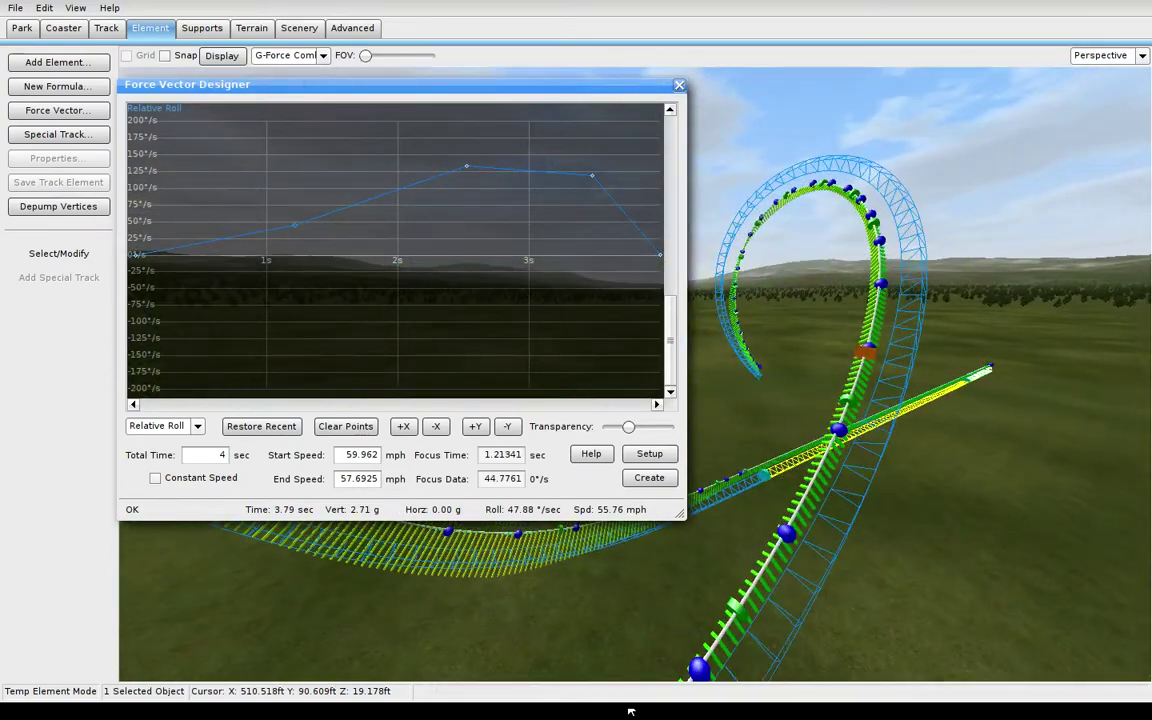
mouse_move(298, 229)
left_mouse_down()
mouse_move(311, 247)
mouse_move(314, 218)
mouse_move(316, 230)
left_mouse_up()
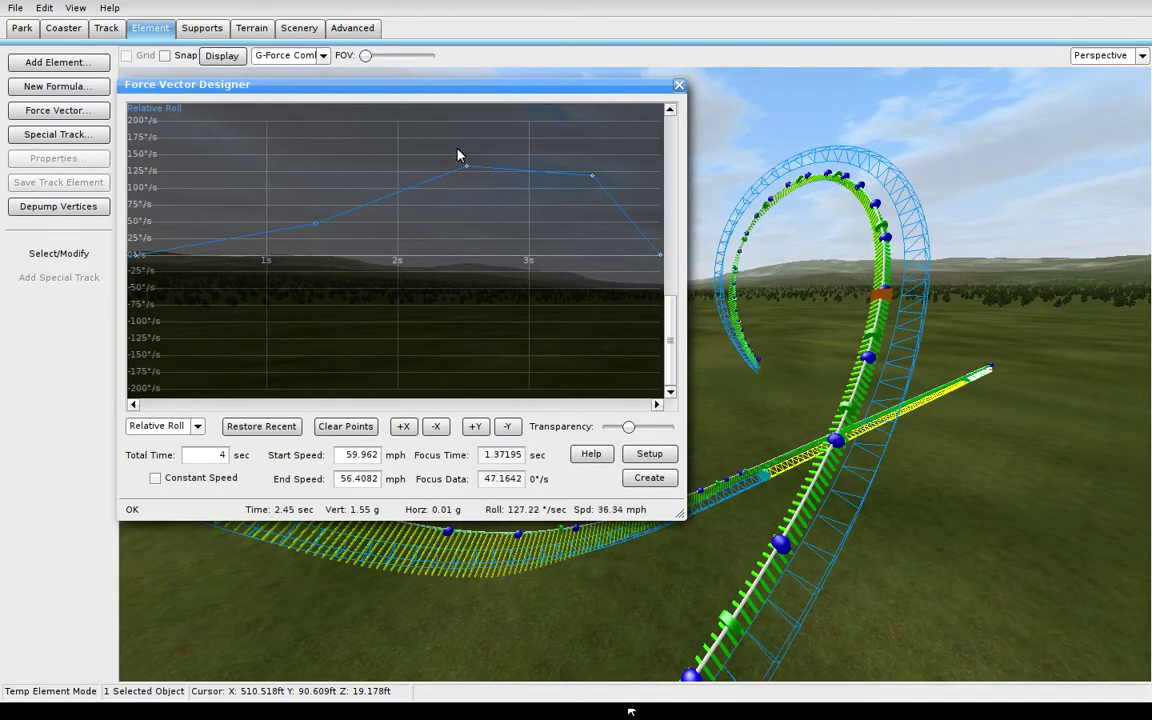
Lower the relative roll peak to about 70°/s near 2.5 s and set the end roll rate to about 48°/s
mouse_move(467, 168)
left_mouse_down()
mouse_move(465, 190)
mouse_move(465, 178)
left_mouse_up()
right_click_drag(868, 261, 750, 211)
right_click_drag(635, 712, 631, 712)
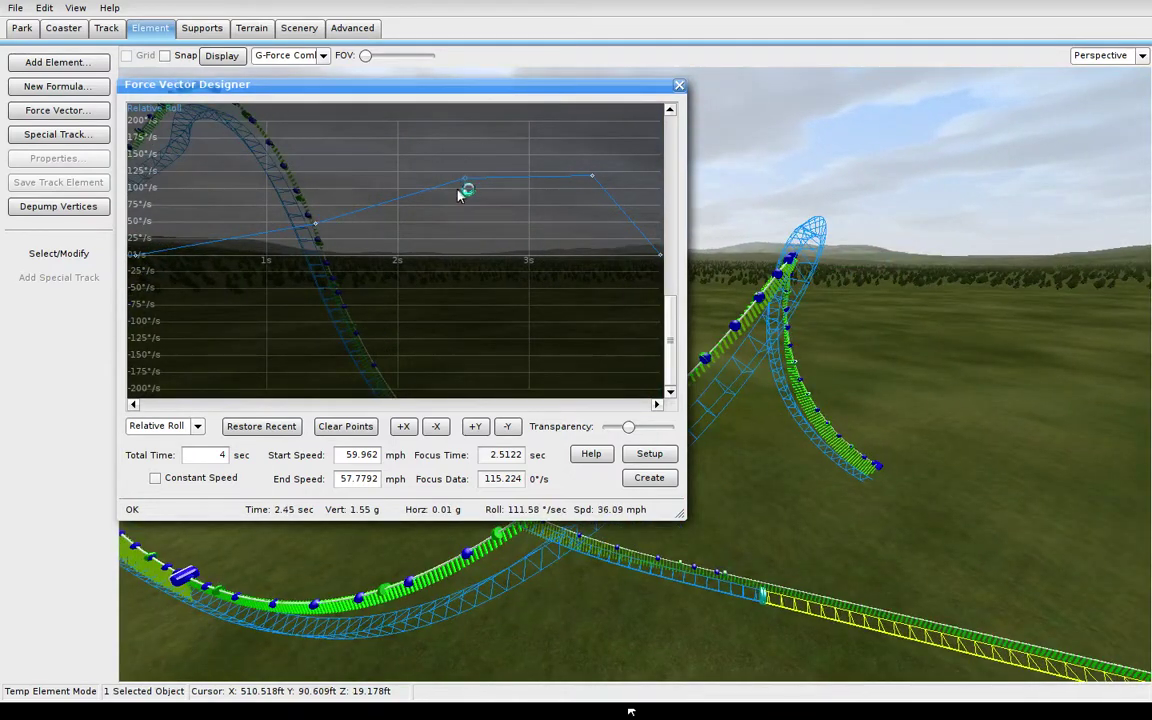
mouse_move(474, 193)
left_mouse_down()
mouse_move(474, 226)
mouse_move(474, 214)
left_mouse_up()
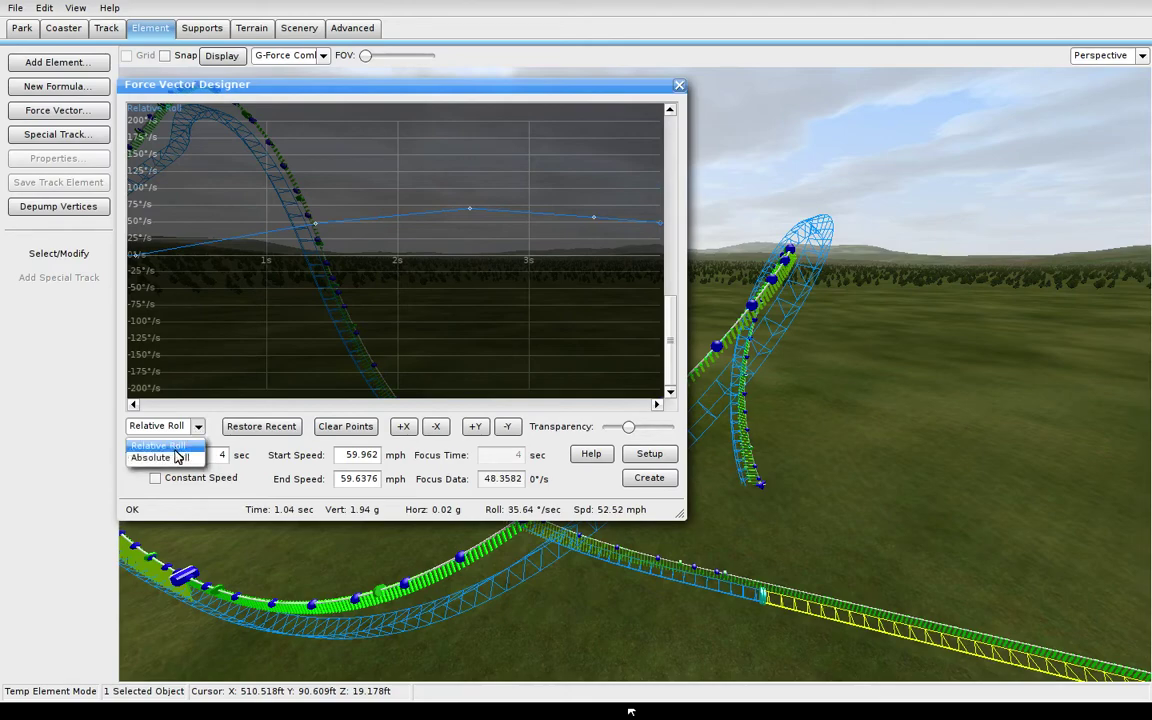
Try an absolute roll point of about -270° at 3.96 s, remove it, and return to Relative Roll with a flat curve
left_click(177, 457)
left_click(653, 355)
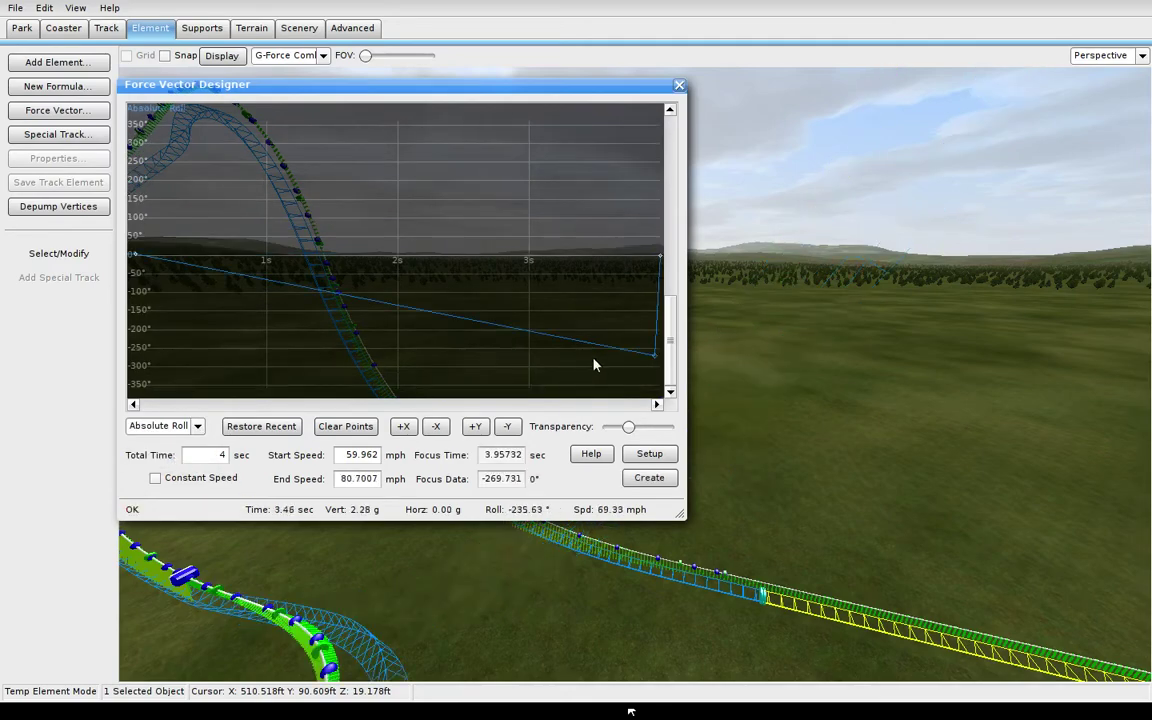
right_click(656, 358)
right_click_drag(760, 380, 940, 370)
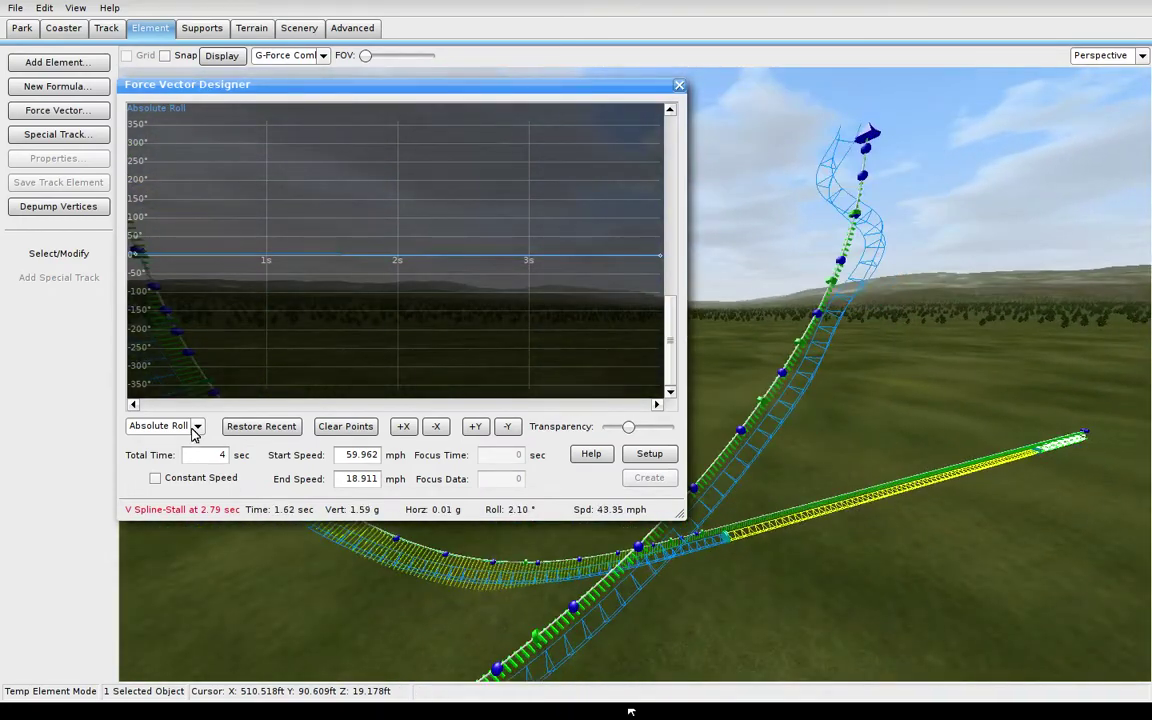
left_click(179, 446)
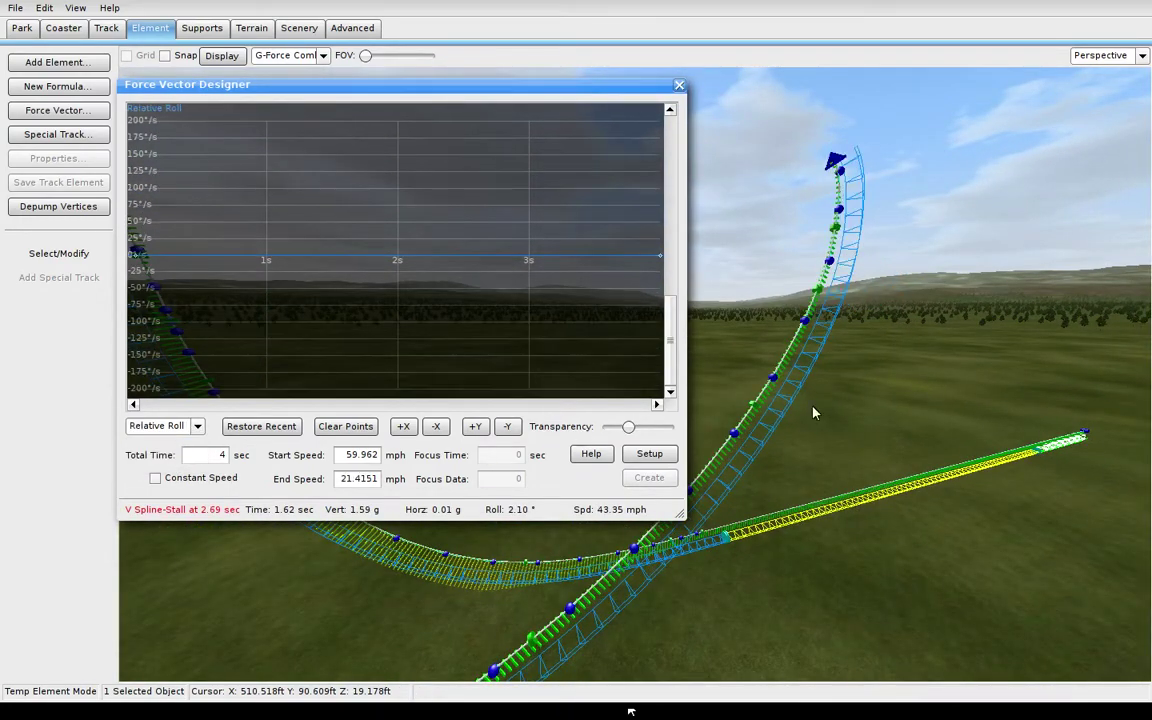
Add a relative roll point of about 30°/s at 1.20 s and inspect the resulting track
right_click_drag(813, 413, 850, 413)
left_click_drag(280, 265, 296, 240)
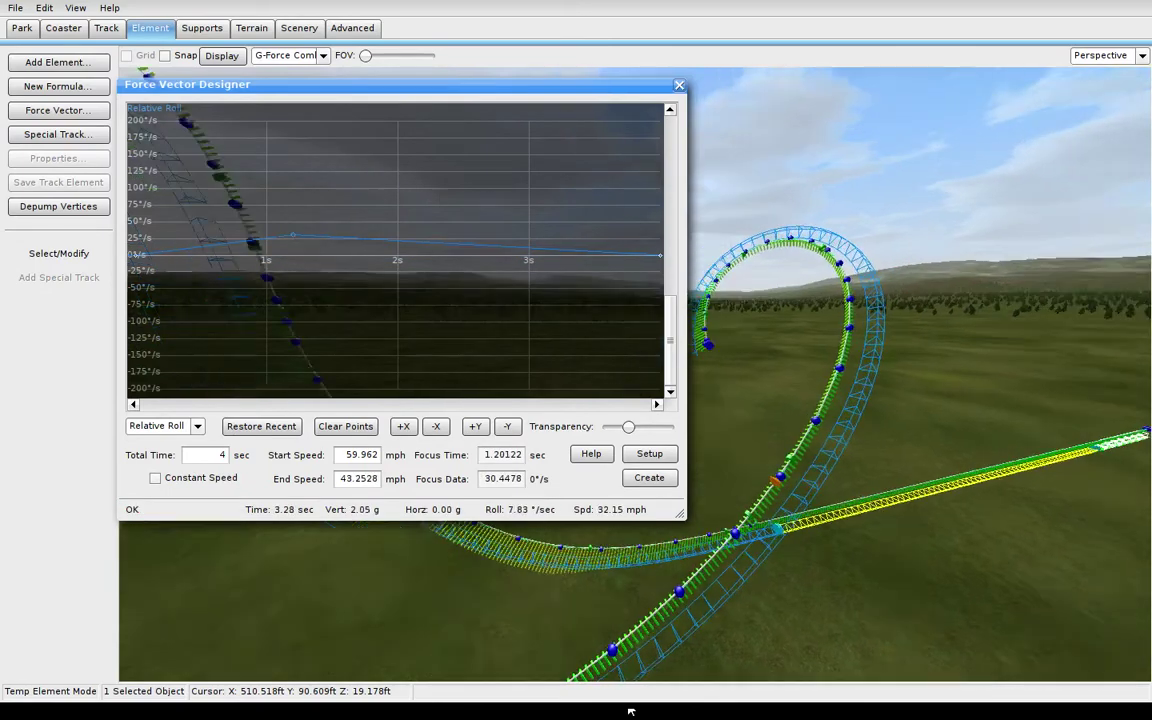
right_click_drag(567, 267, 606, 267)
Set the vertical g-force curve to about 1.21 g at 1.26 s, 1 g at 2.91 s and 0.94 g at the end
left_click_drag(671, 340, 700, 128)
left_click_drag(310, 216, 301, 229)
mouse_move(890, 330)
right_mouse_down()
mouse_move(800, 322)
mouse_move(890, 330)
right_mouse_up()
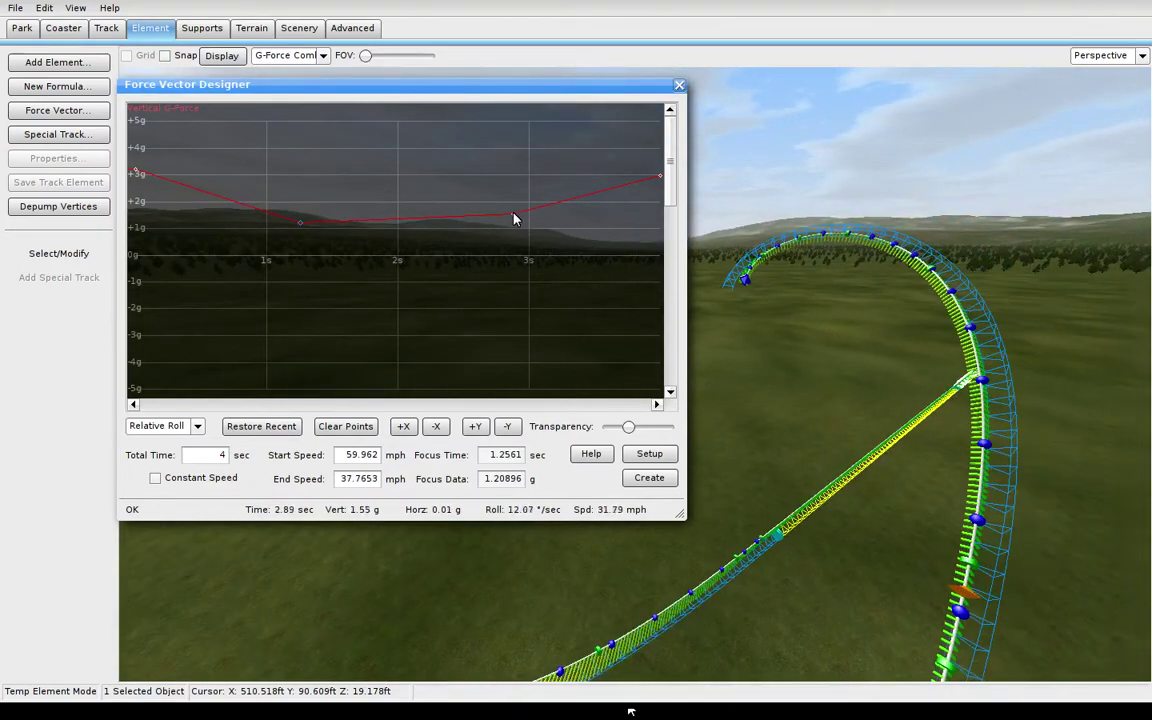
mouse_move(514, 219)
left_mouse_down()
mouse_move(514, 200)
mouse_move(517, 234)
left_mouse_up()
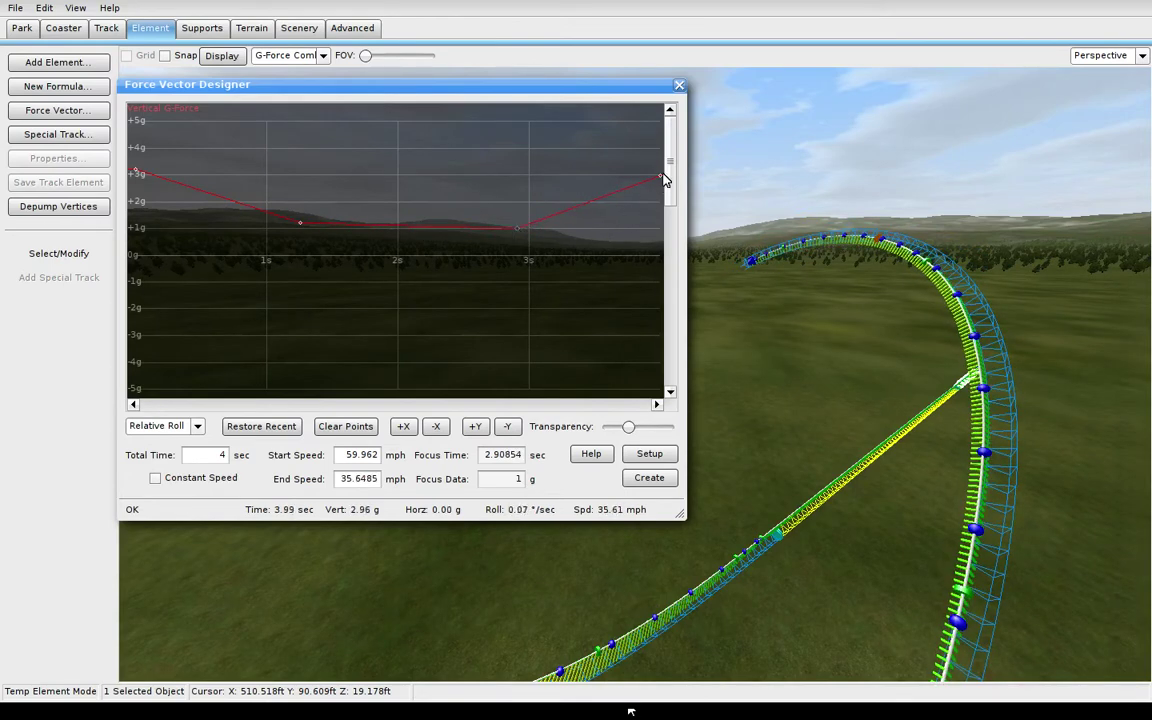
left_click_drag(667, 198, 667, 230)
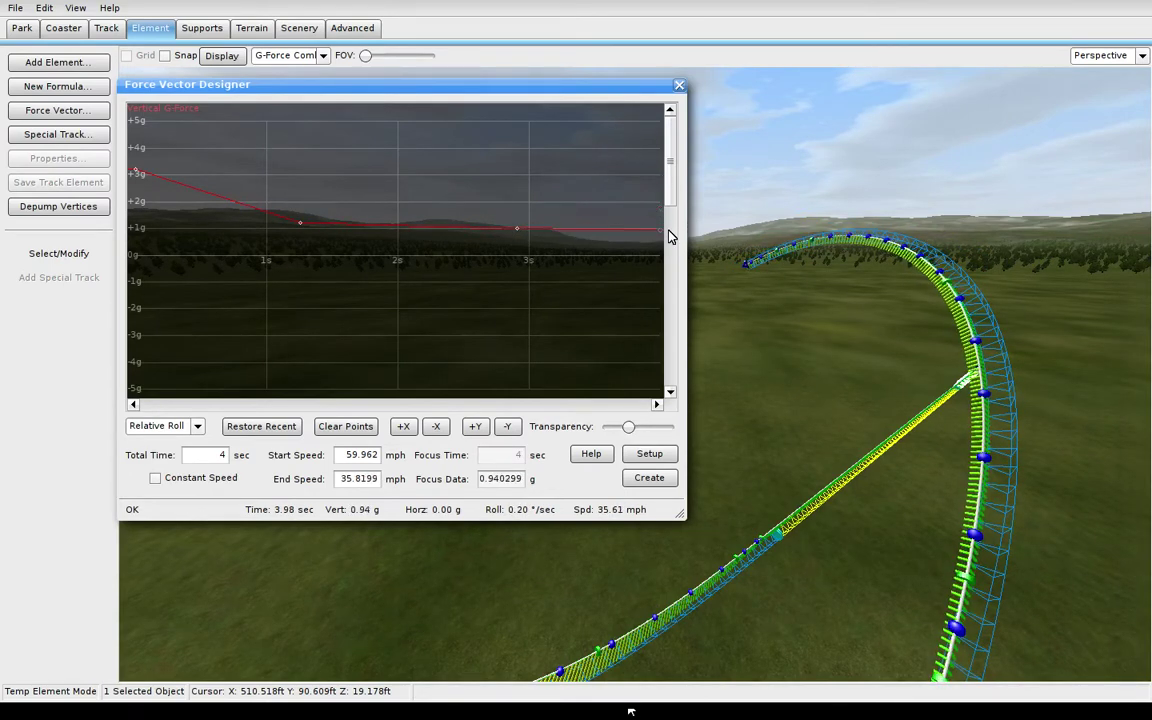
Create the shaped force vector section and inspect the new track from several angles
right_click_drag(635, 711, 635, 711)
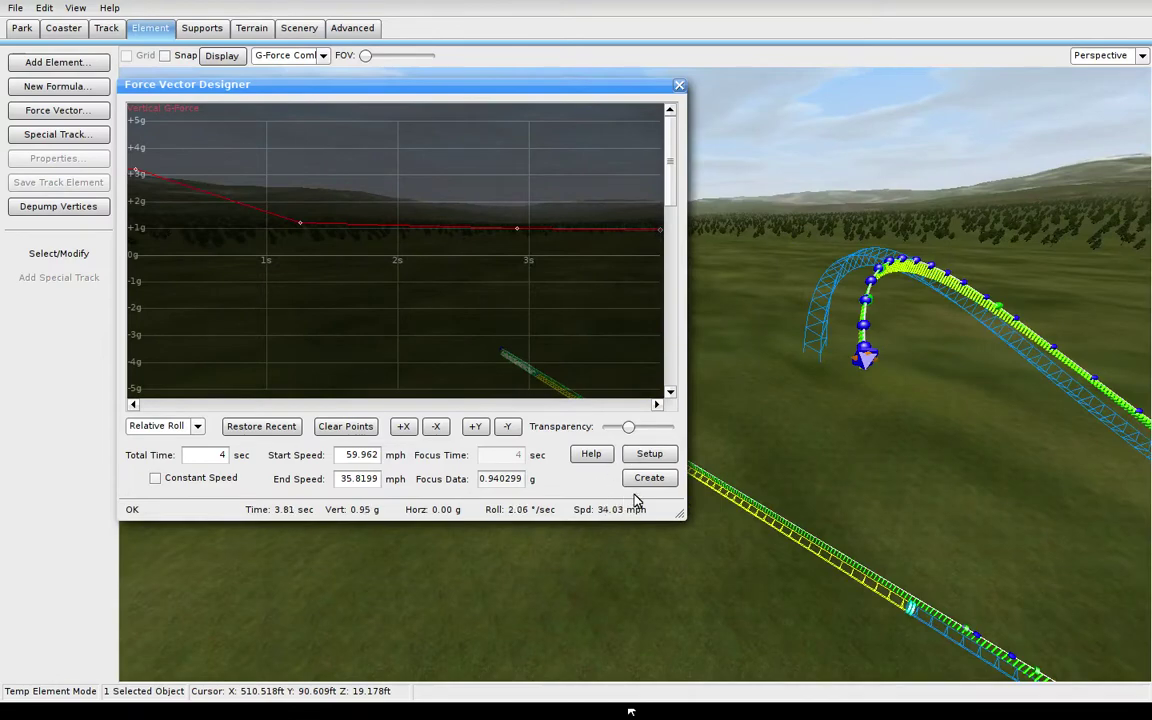
left_click(647, 484)
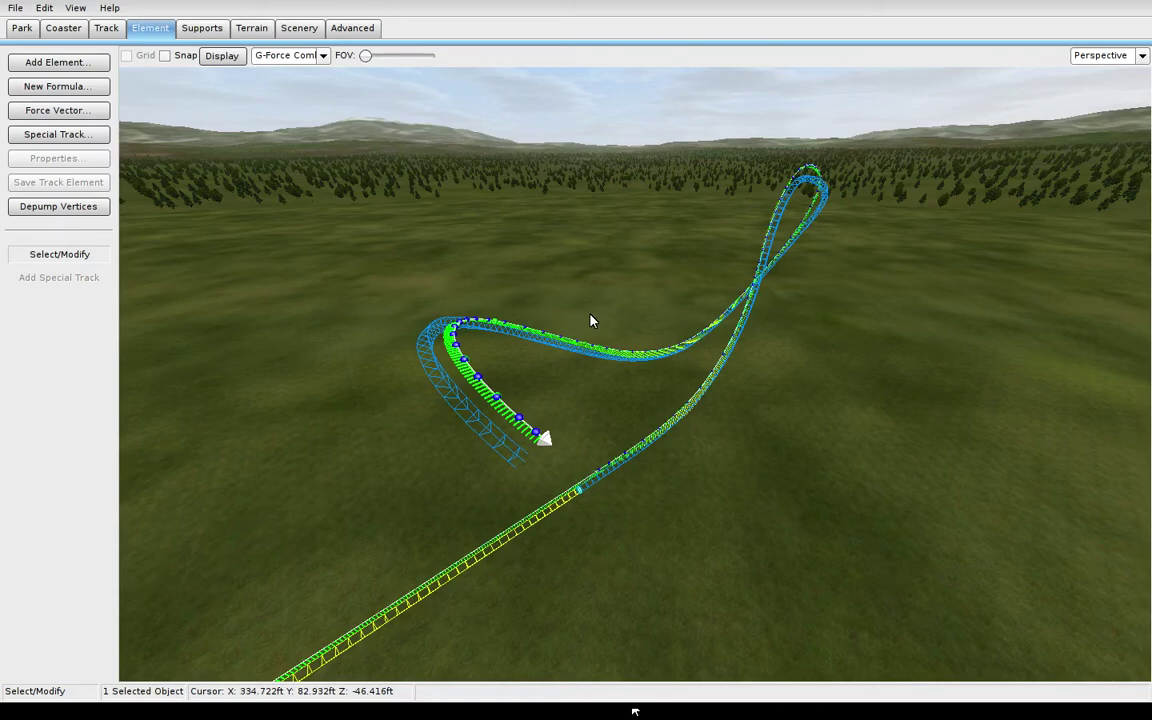
middle_click_drag(656, 410, 780, 440)
middle_click_drag(631, 712, 635, 712)
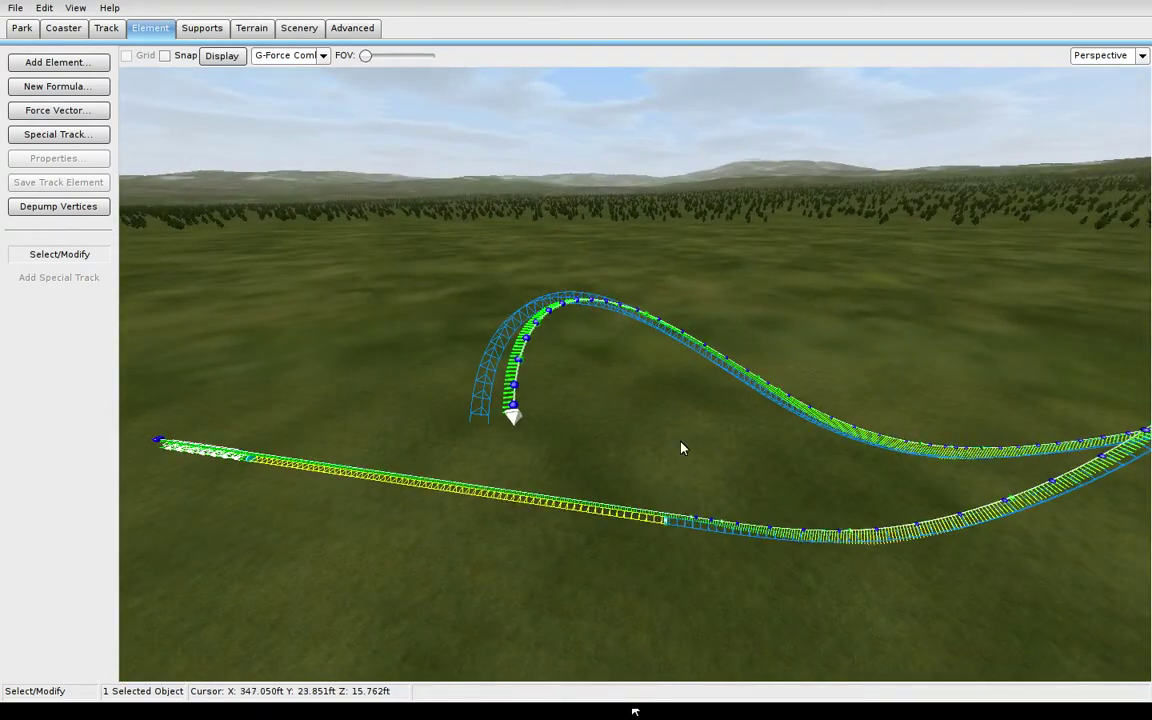
middle_click_drag(681, 442, 725, 388)
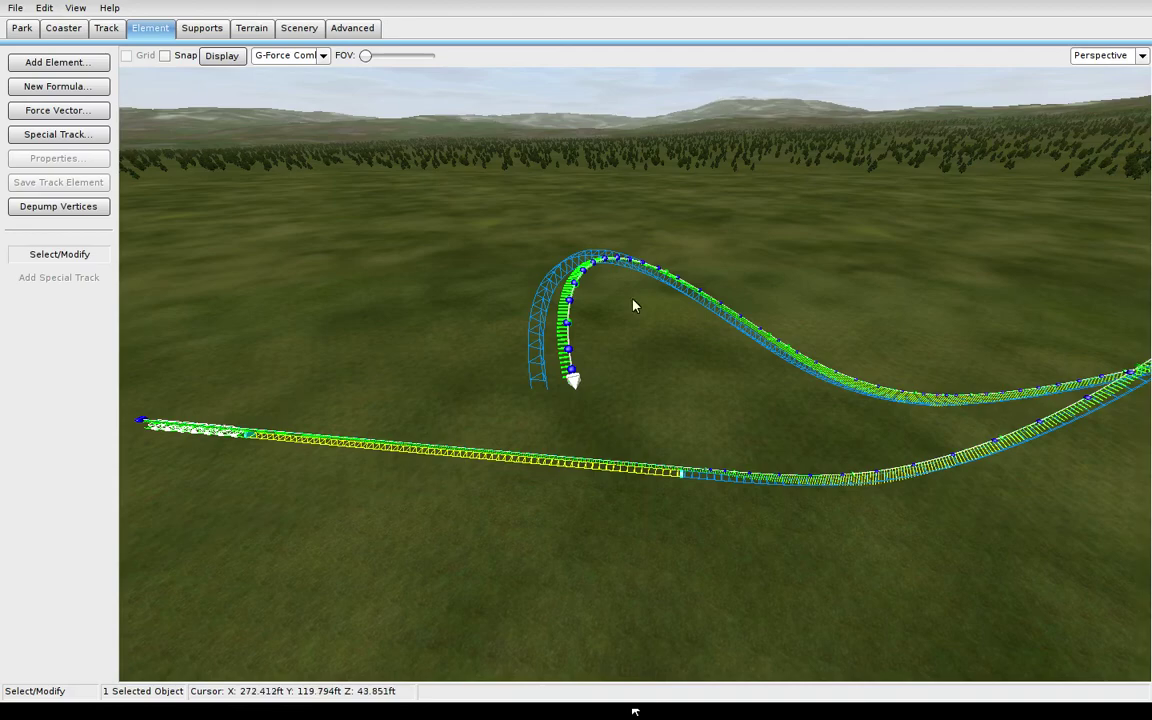
middle_click_drag(676, 326, 580, 390)
middle_click_drag(640, 345, 768, 418)
right_click_drag(584, 294, 632, 367)
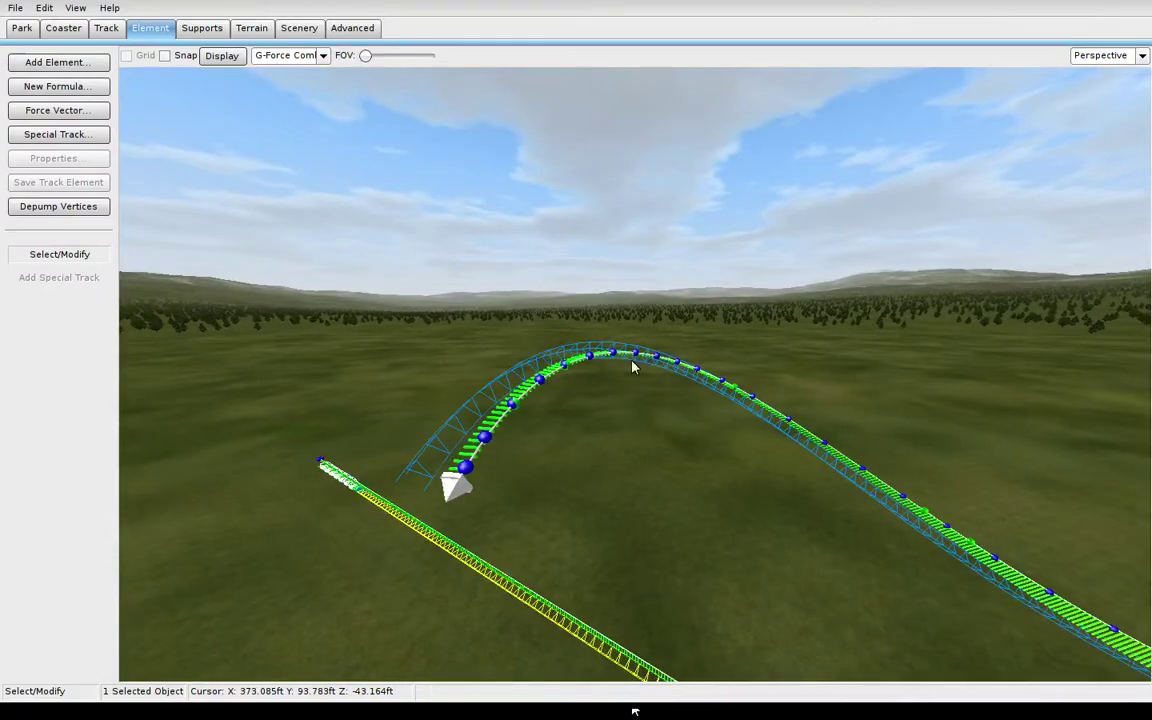
Start the next force vector section and shape its vertical g-force to about 2.73 g at 1.13 s and 0.10 g at the end
right_click_drag(547, 391, 530, 408)
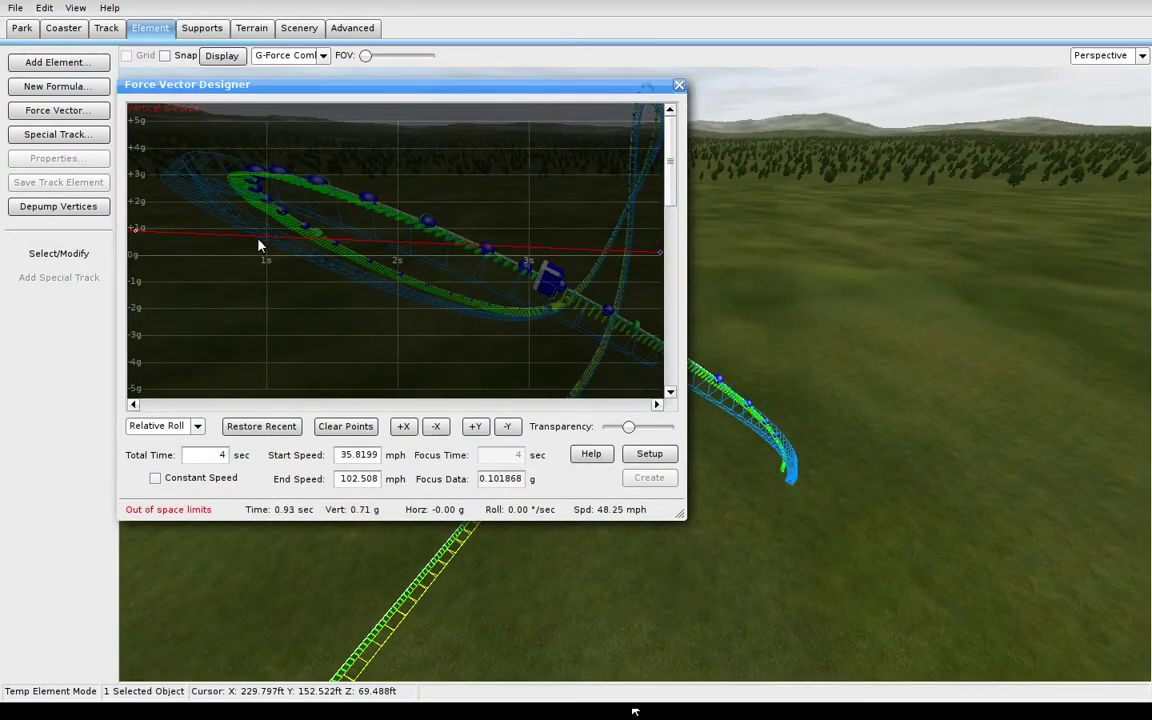
left_click_drag(258, 244, 284, 182)
right_click_drag(850, 300, 1010, 335)
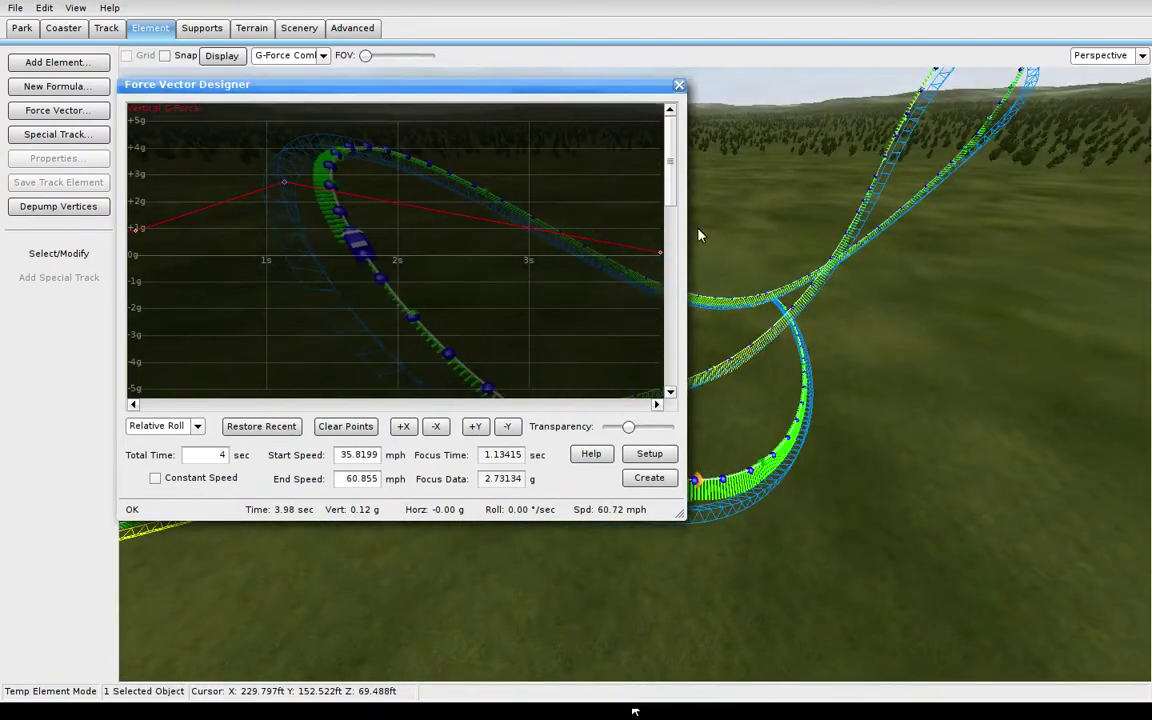
Add a relative roll point and place it at about -45°/s at 1.55 s
left_click_drag(673, 187, 675, 364)
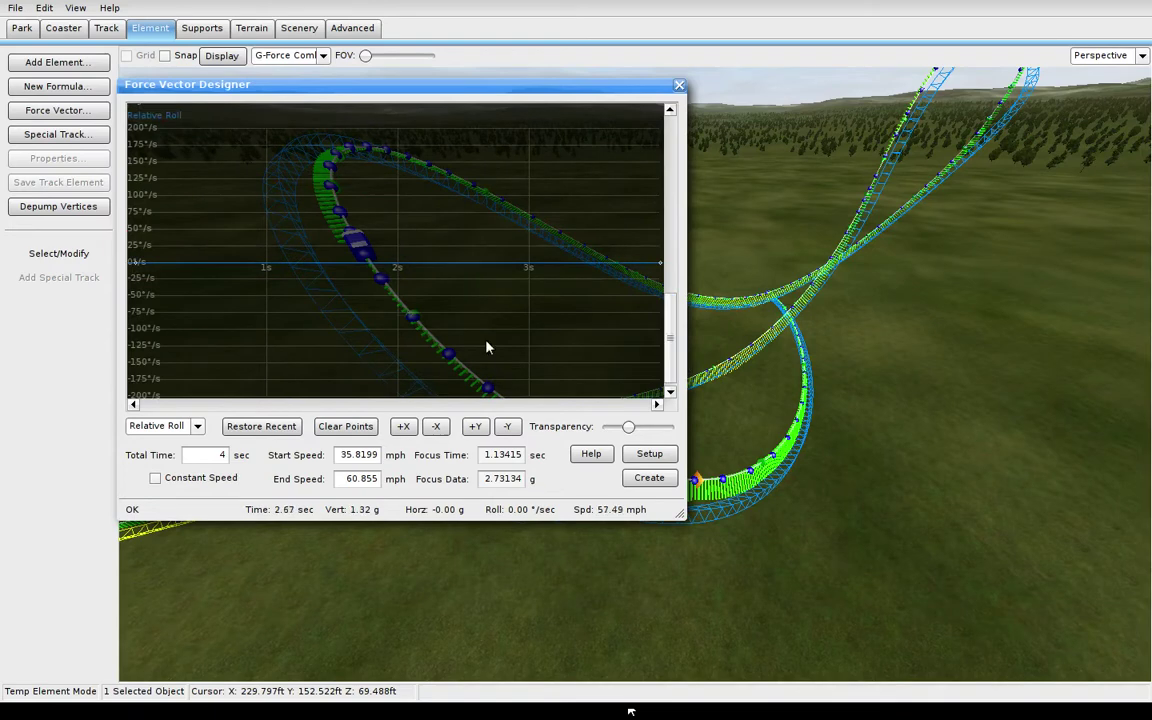
scroll(301, 260, "up", 1)
left_click(303, 260)
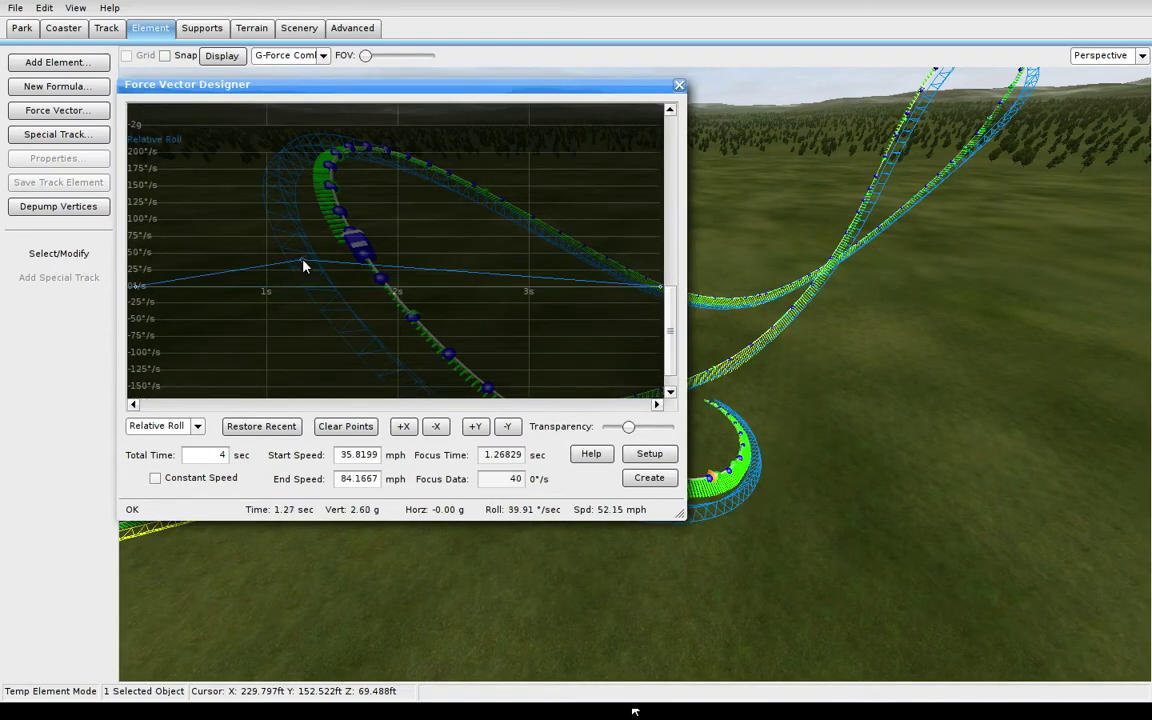
left_click_drag(304, 265, 339, 316)
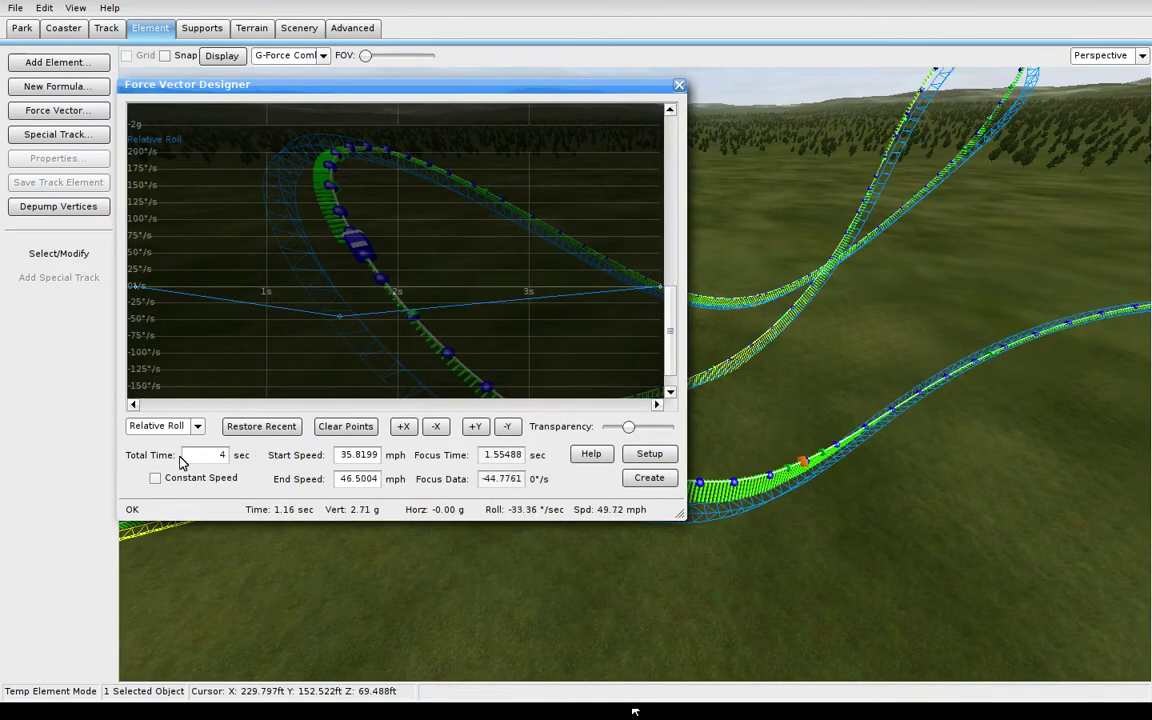
Switch the section to Absolute Roll and add a roll point of about 18° at 1.14 s
left_click(172, 458)
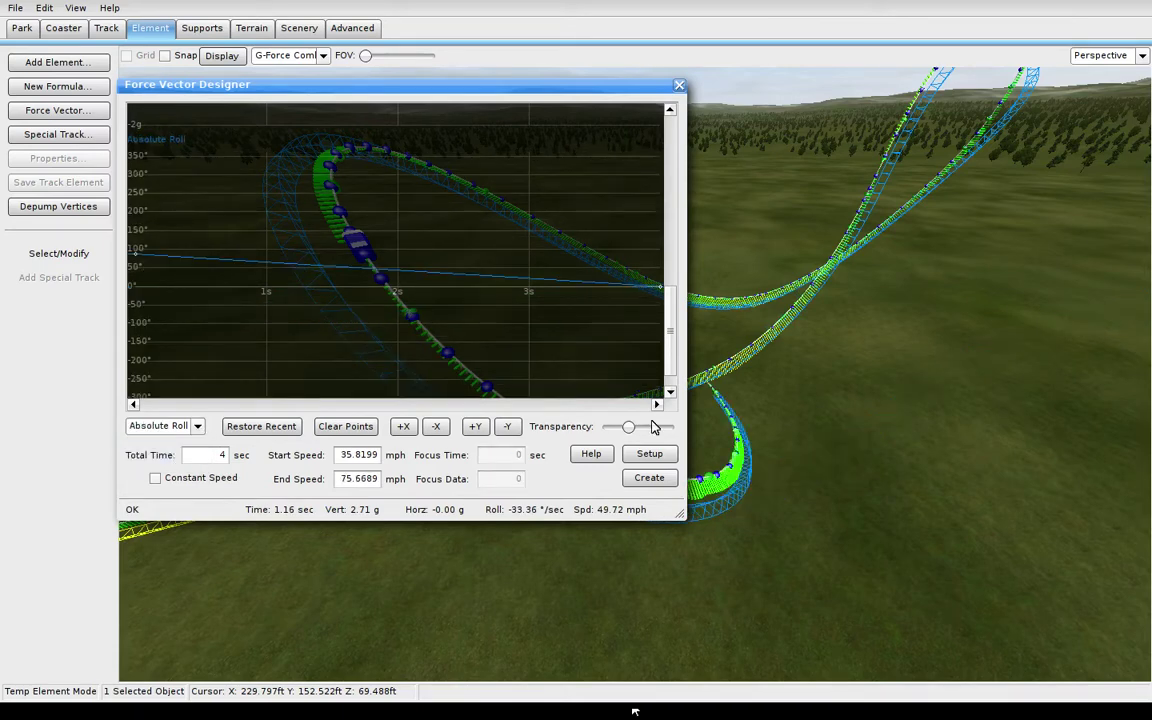
left_click(242, 258)
left_click_drag(246, 259, 251, 285)
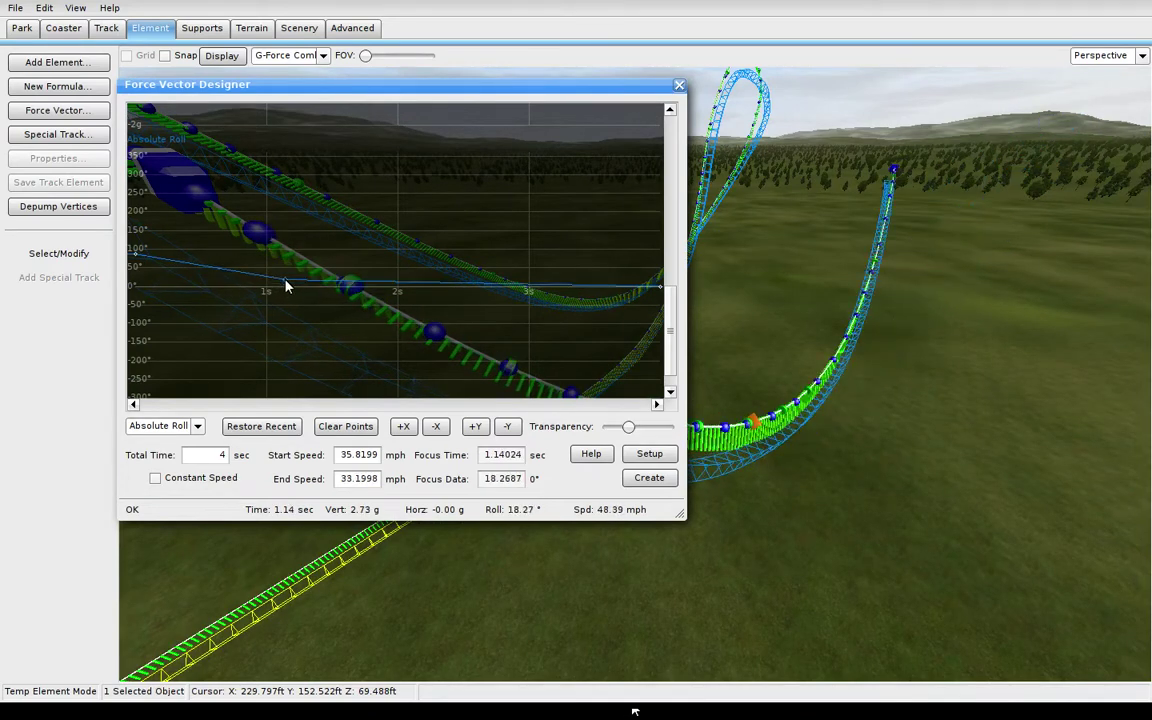
left_click_drag(659, 294, 668, 150)
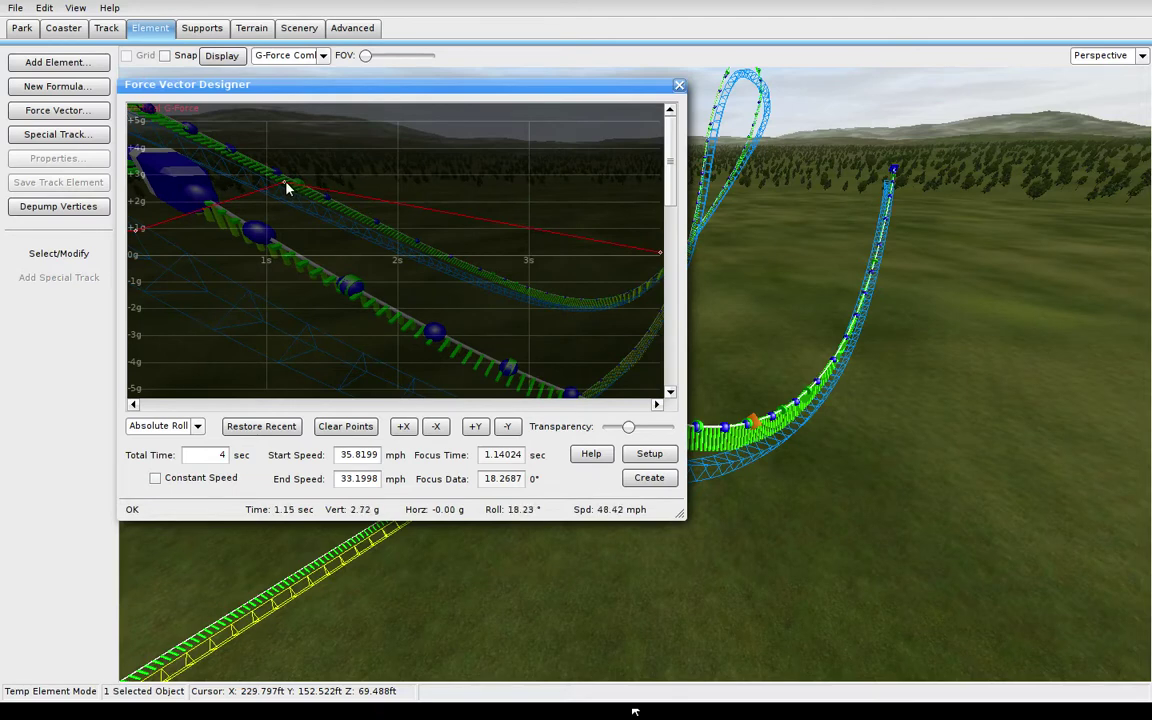
Lower the vertical g-force point near 1.2 s and add points of about 2.58 g at 2.01 s and 0.88 g at 0.37 s
left_click_drag(287, 187, 291, 197)
left_click_drag(383, 211, 398, 186)
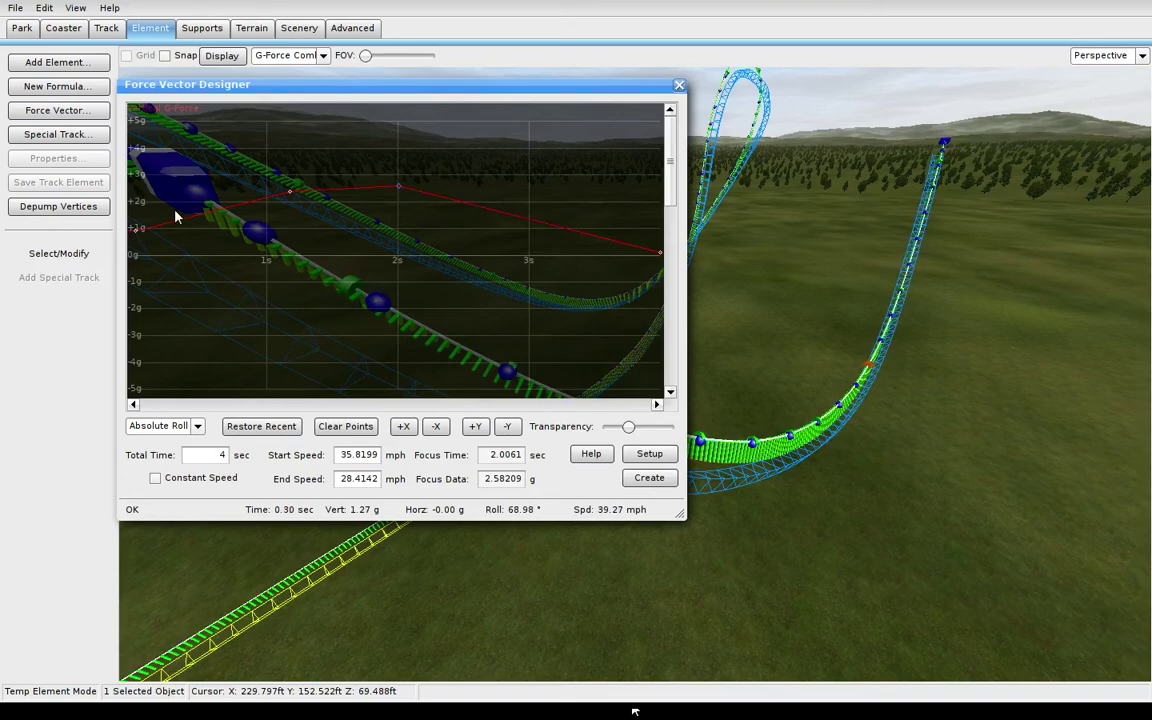
mouse_move(176, 217)
left_mouse_down()
mouse_move(182, 250)
mouse_move(185, 237)
left_mouse_up()
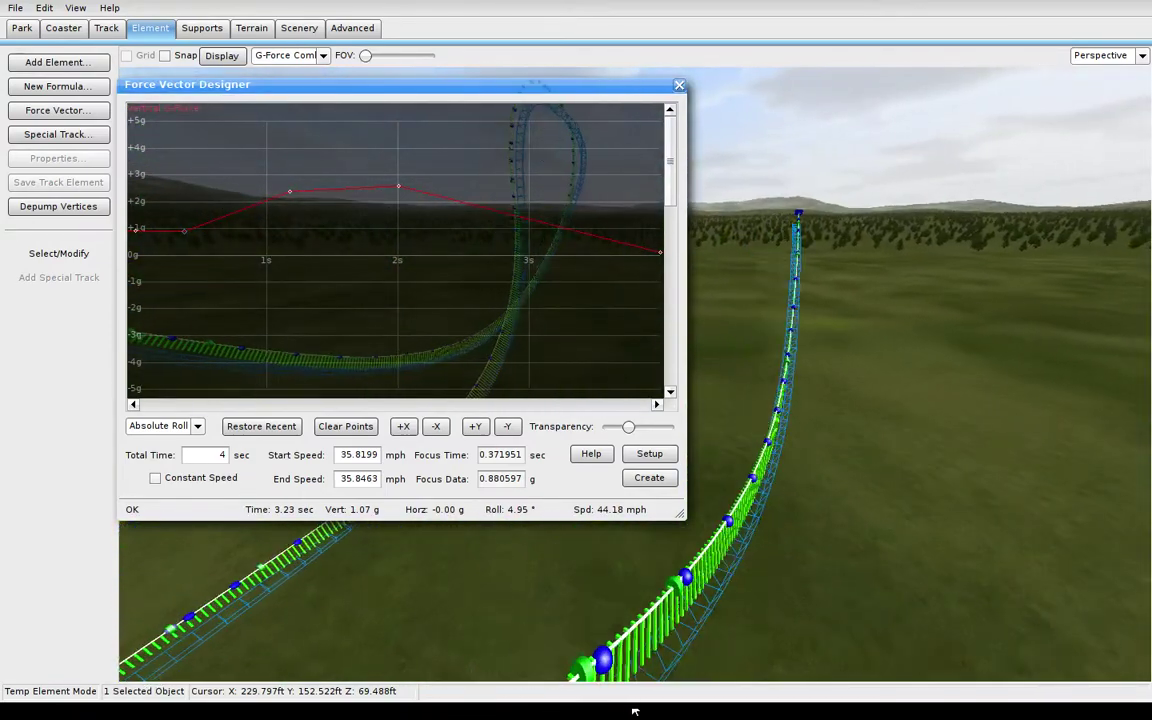
Add an absolute roll point of about 16° at 2.40 s, set the end roll to about -59°, and create the section
left_click_drag(672, 193, 672, 352)
left_click(451, 315)
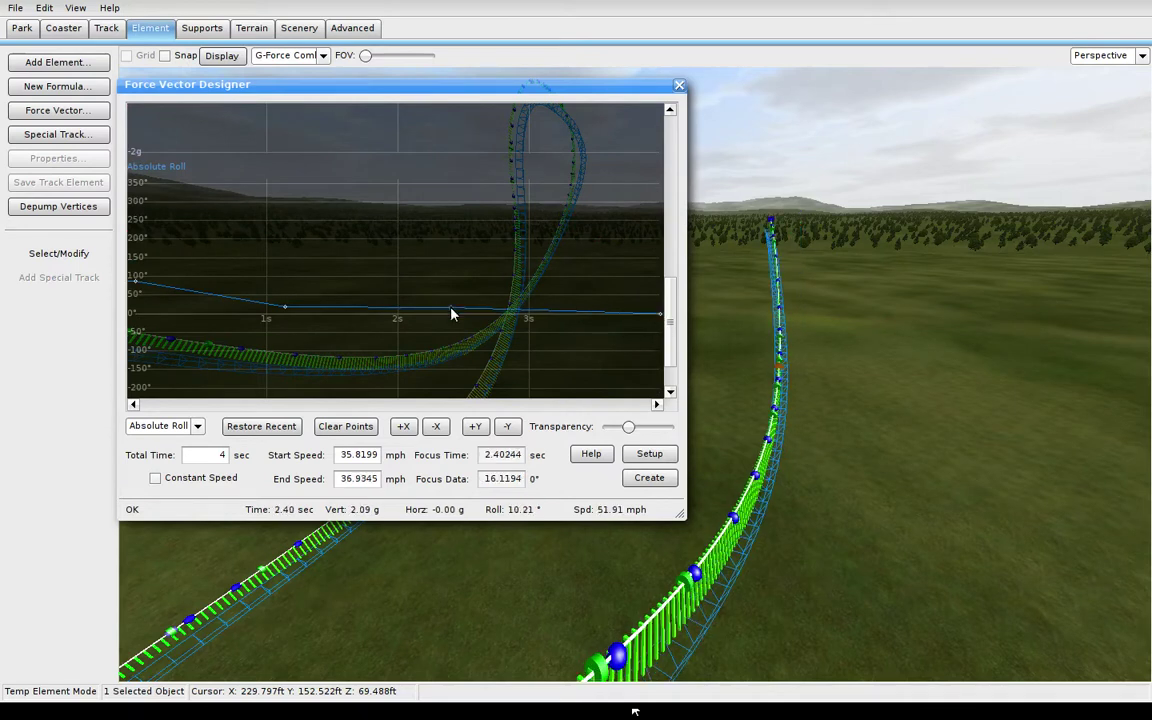
left_click_drag(660, 318, 662, 340)
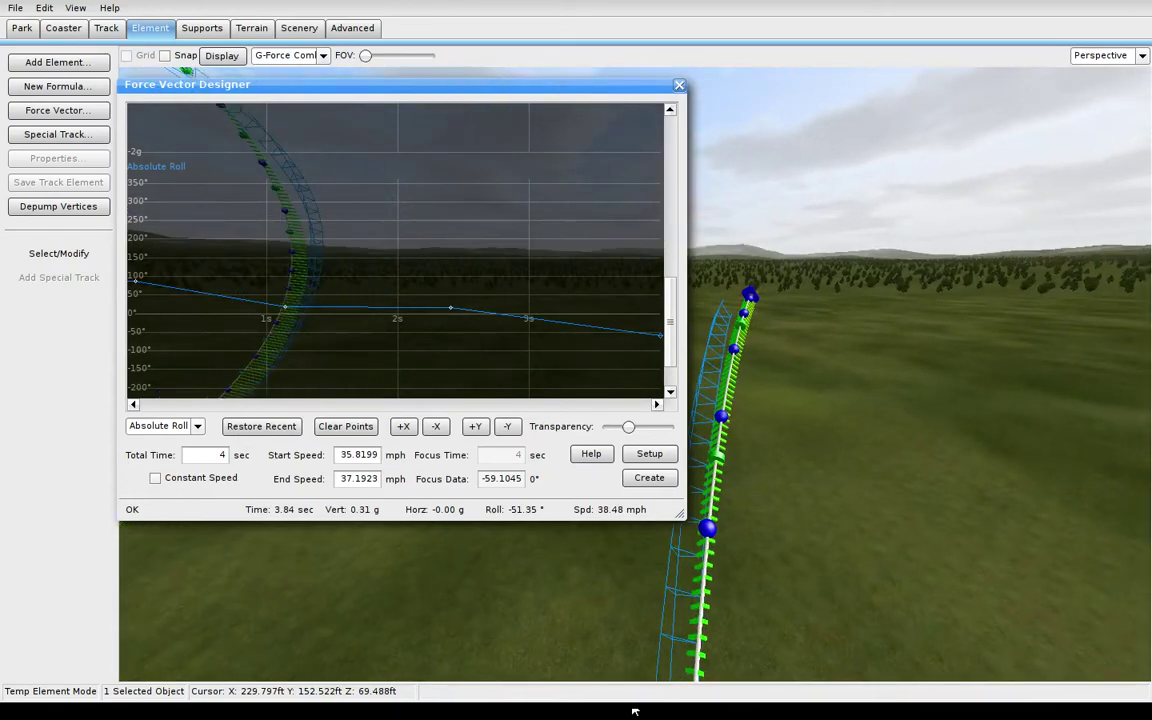
left_click(647, 479)
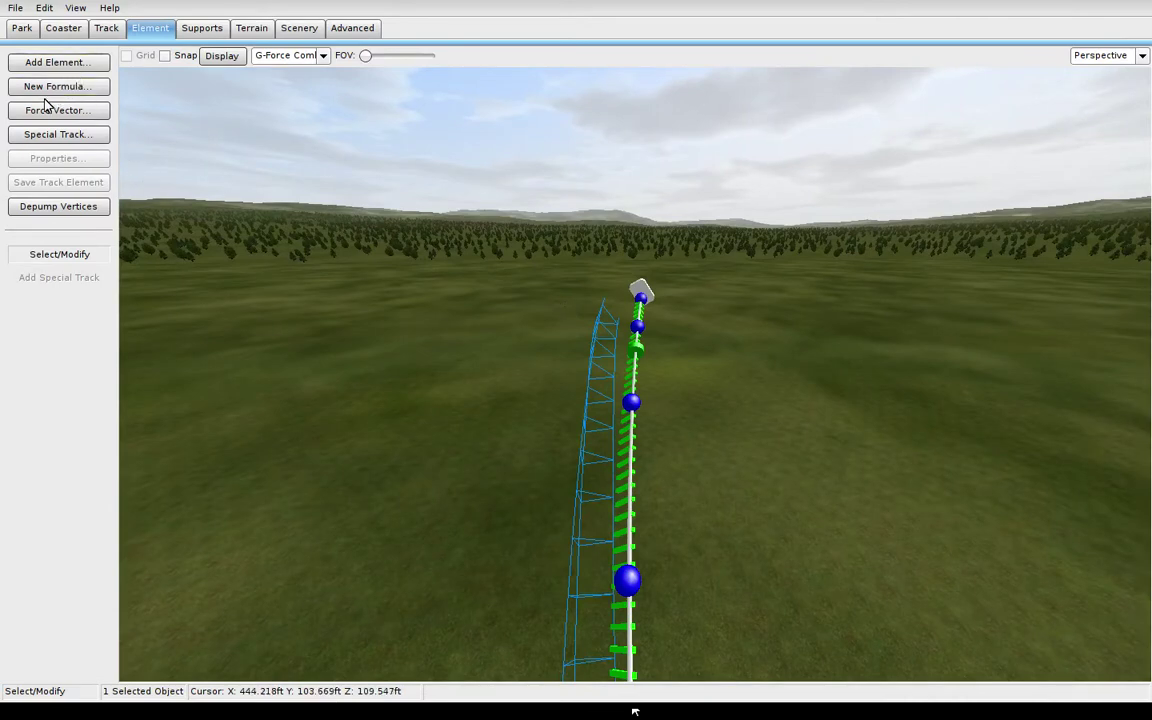
Start another force vector section with Relative Roll and add a negative roll point shortly after one second
left_click(56, 63)
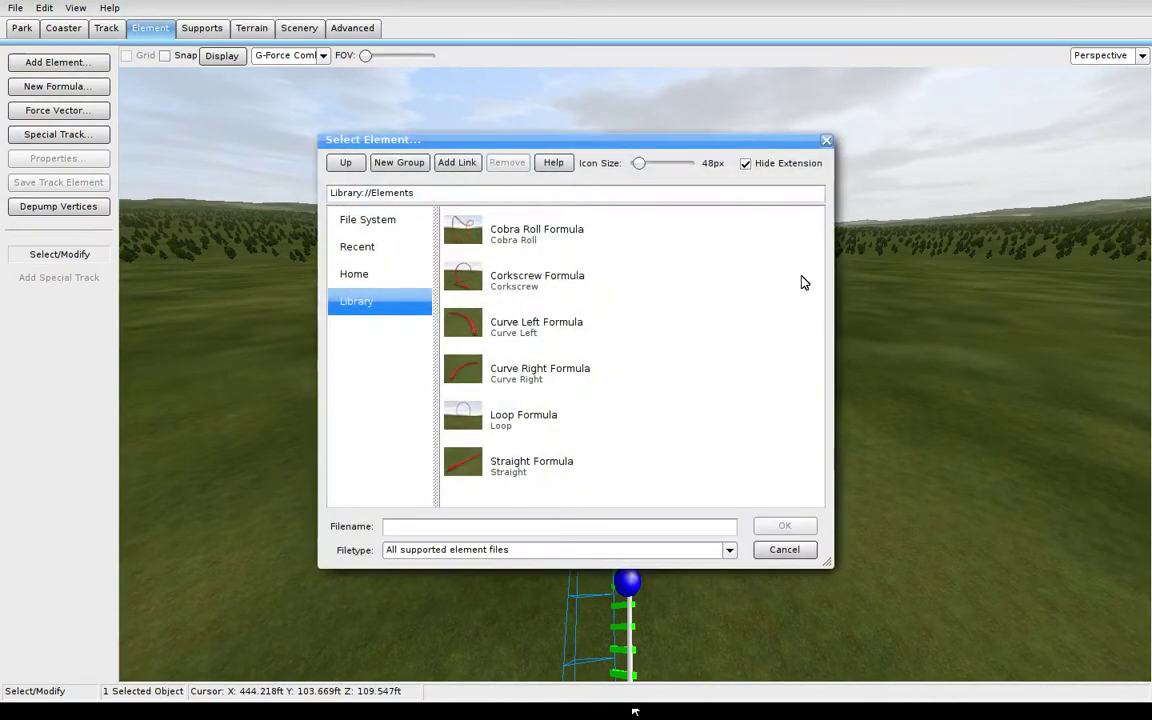
left_click(826, 141)
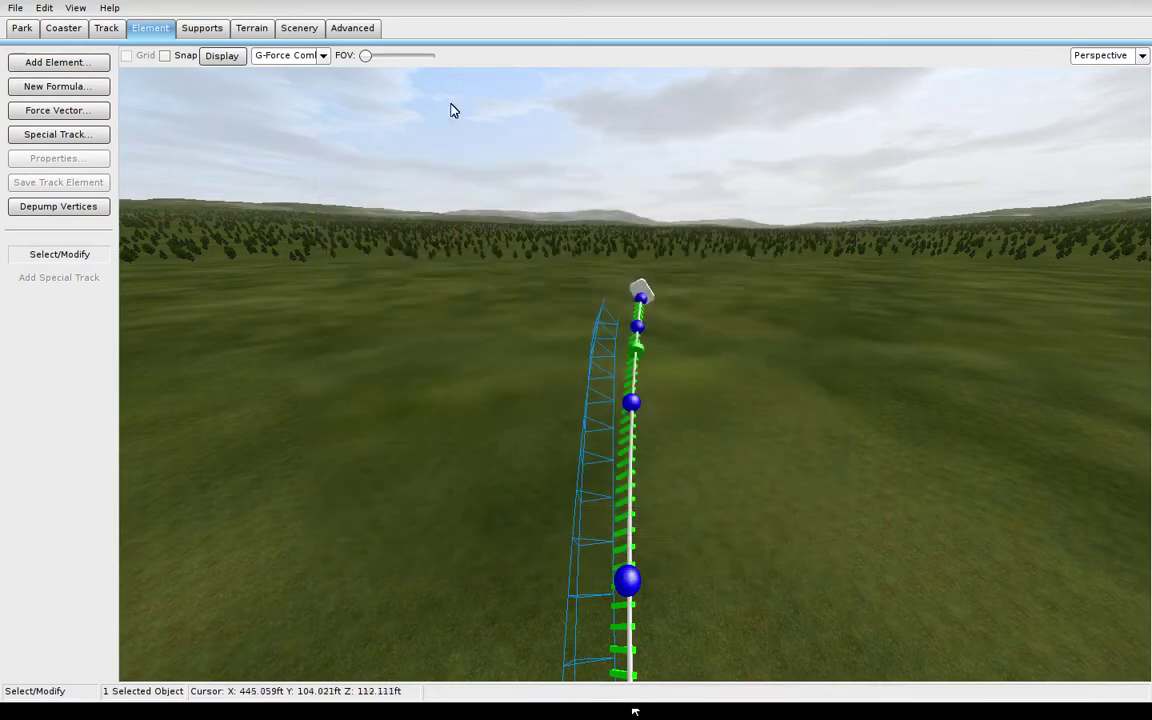
left_click(78, 110)
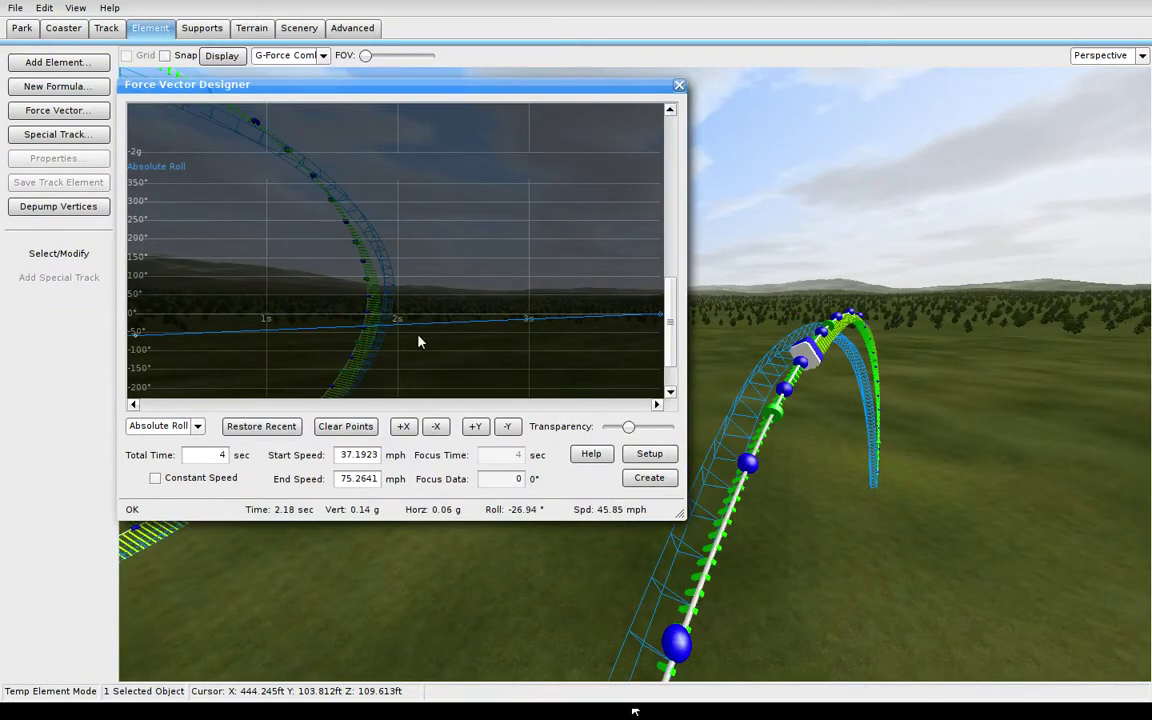
left_click(165, 426)
left_click(146, 406)
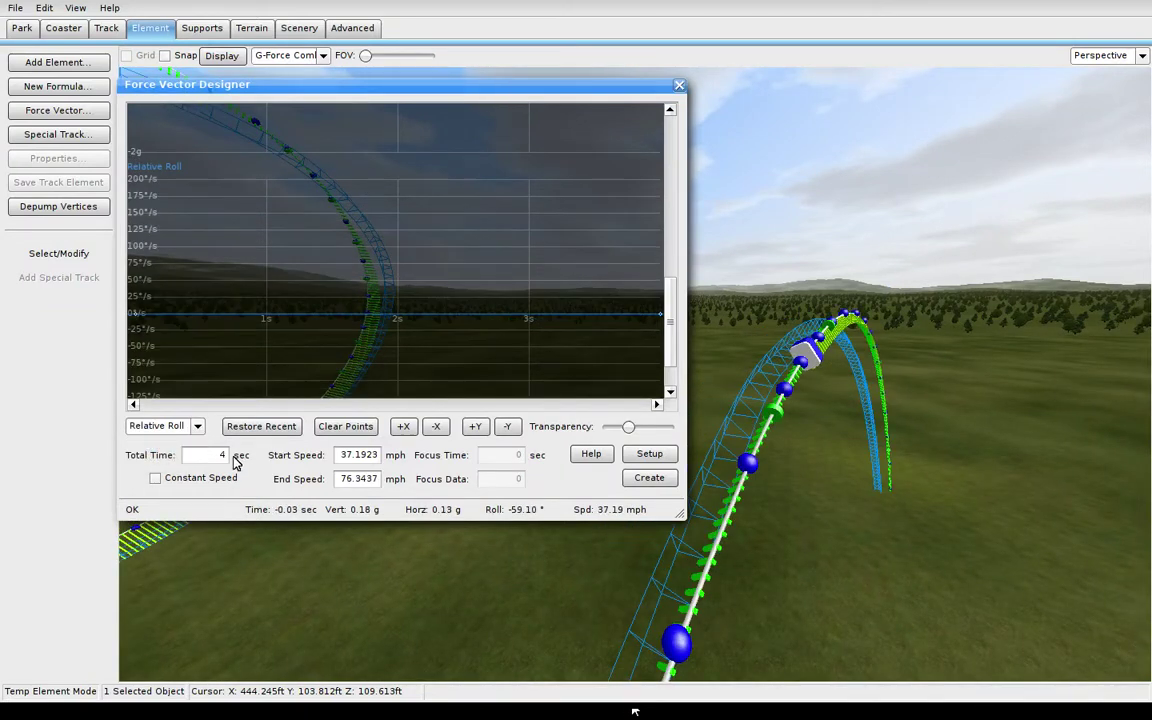
left_click_drag(199, 311, 287, 337)
Add a vertical g-force point of about 1.78 g at 1.02 s and inspect the previewed track from several angles
left_click_drag(671, 306, 652, 141)
left_click_drag(267, 259, 272, 213)
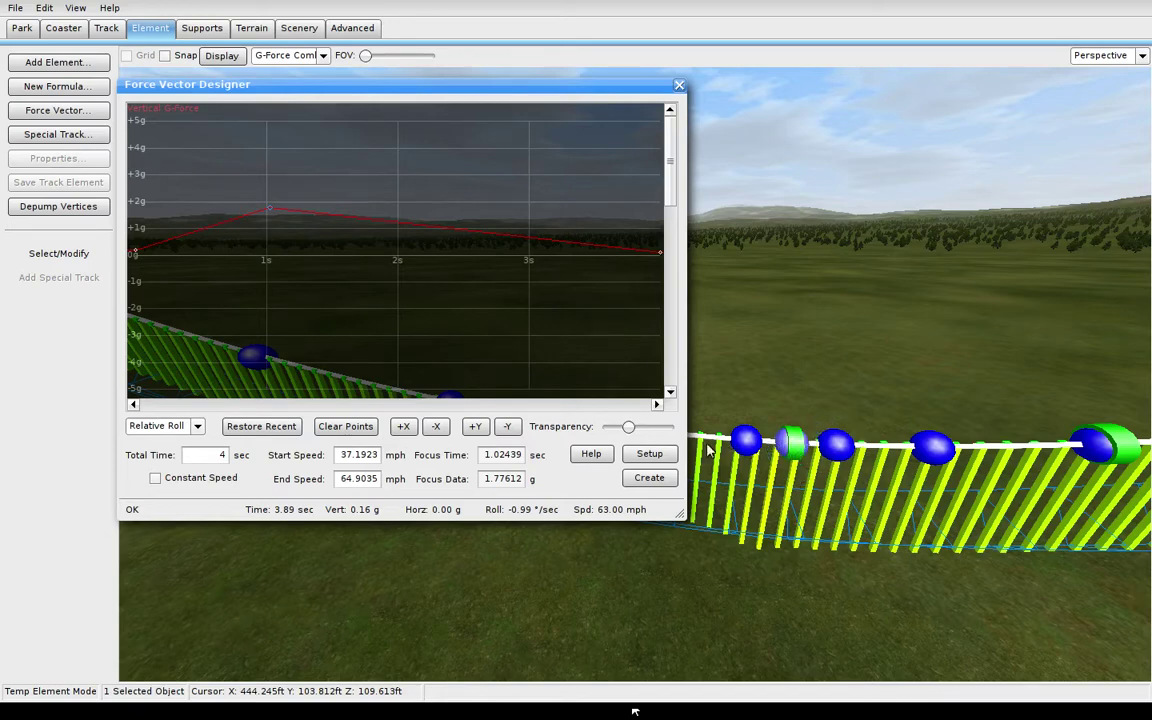
mouse_move(769, 427)
right_mouse_down()
mouse_move(700, 430)
mouse_move(770, 430)
right_mouse_up()
right_click_drag(635, 711, 631, 711)
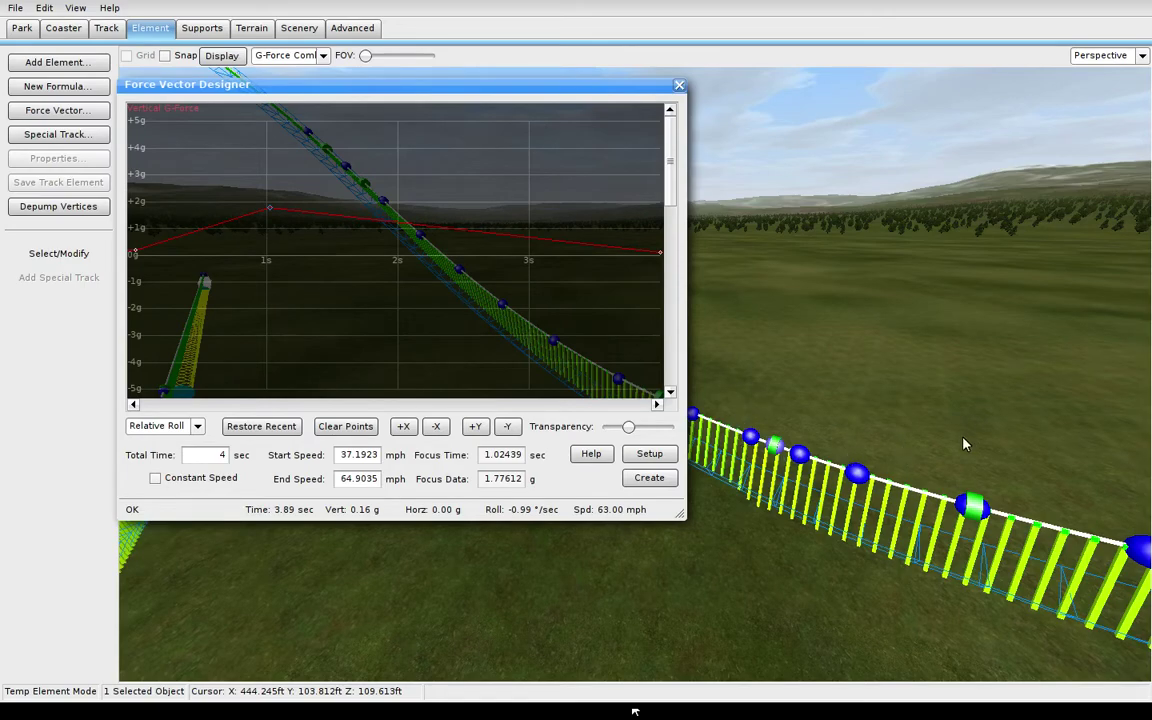
right_click_drag(964, 443, 964, 443)
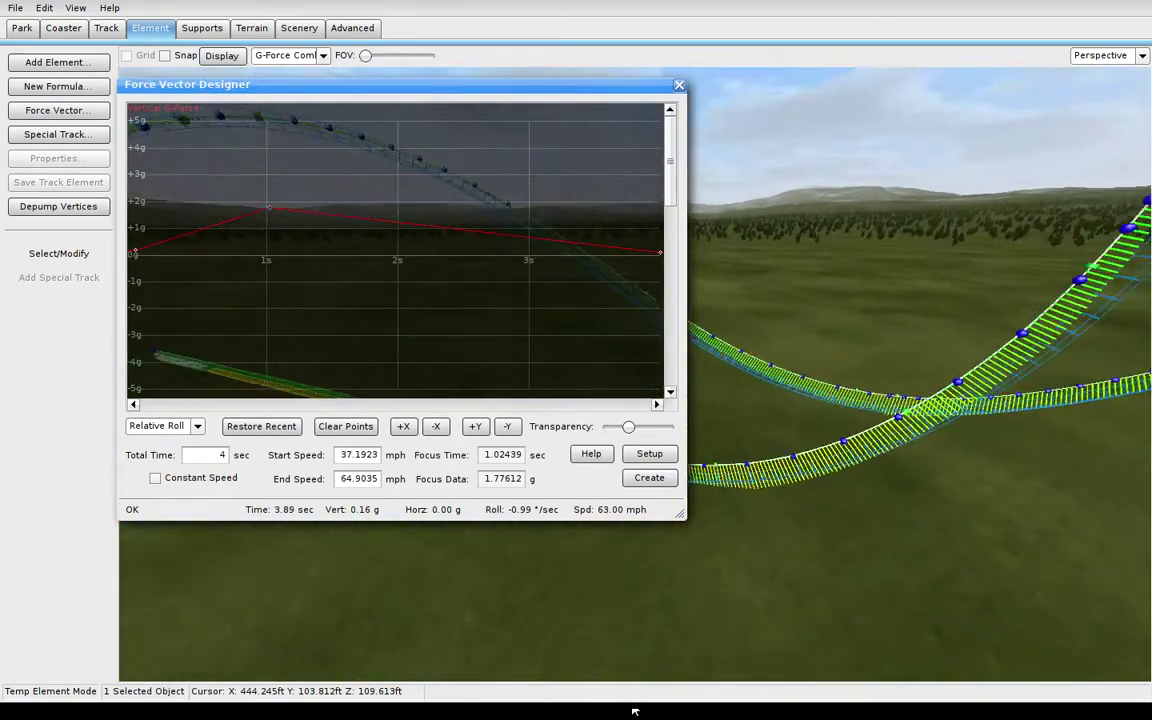
right_click_drag(635, 711, 635, 711)
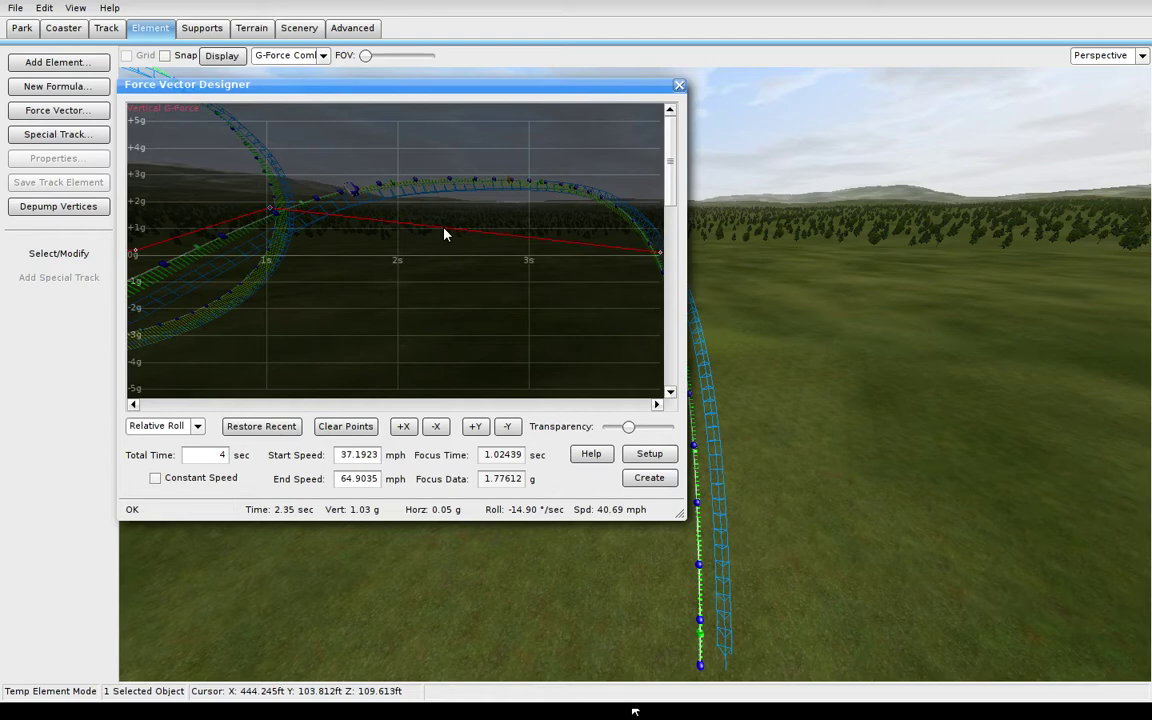
Add a vertical g-force point of about 1.69 g at 2.19 s and raise the end force to about 2.01 g
mouse_move(421, 220)
left_mouse_down()
mouse_move(421, 238)
mouse_move(423, 216)
left_mouse_up()
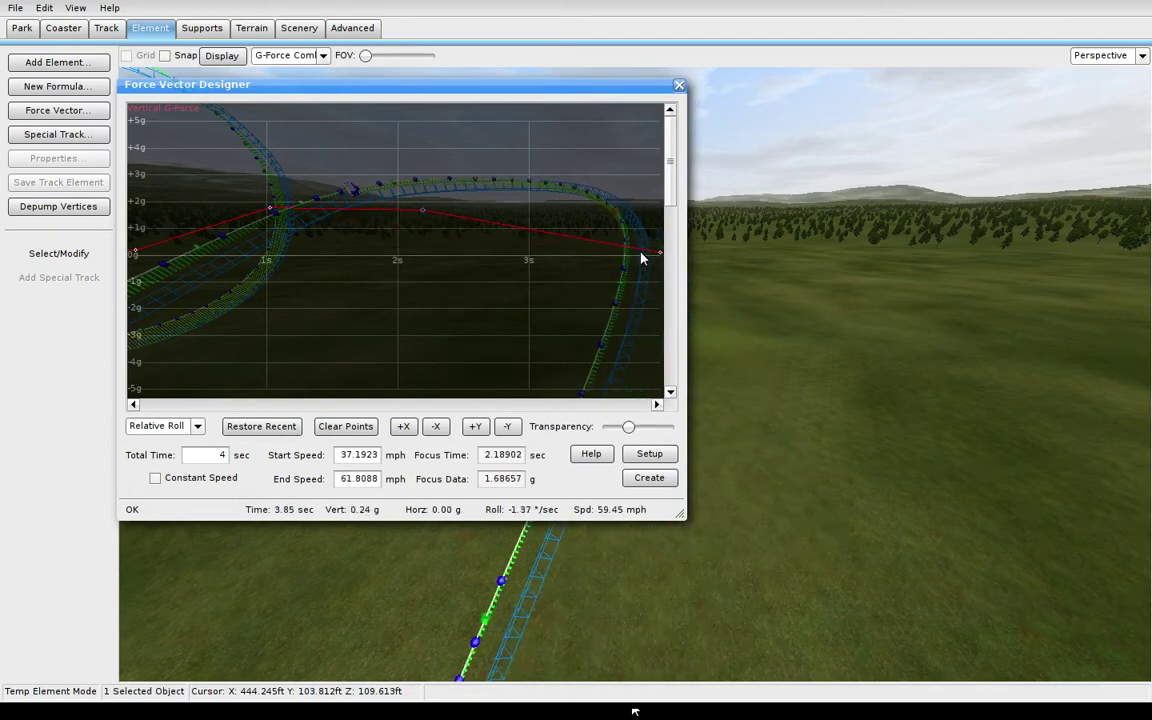
scroll(665, 258, "down", 1)
left_click_drag(672, 256, 650, 179)
scroll(663, 218, "up", 2)
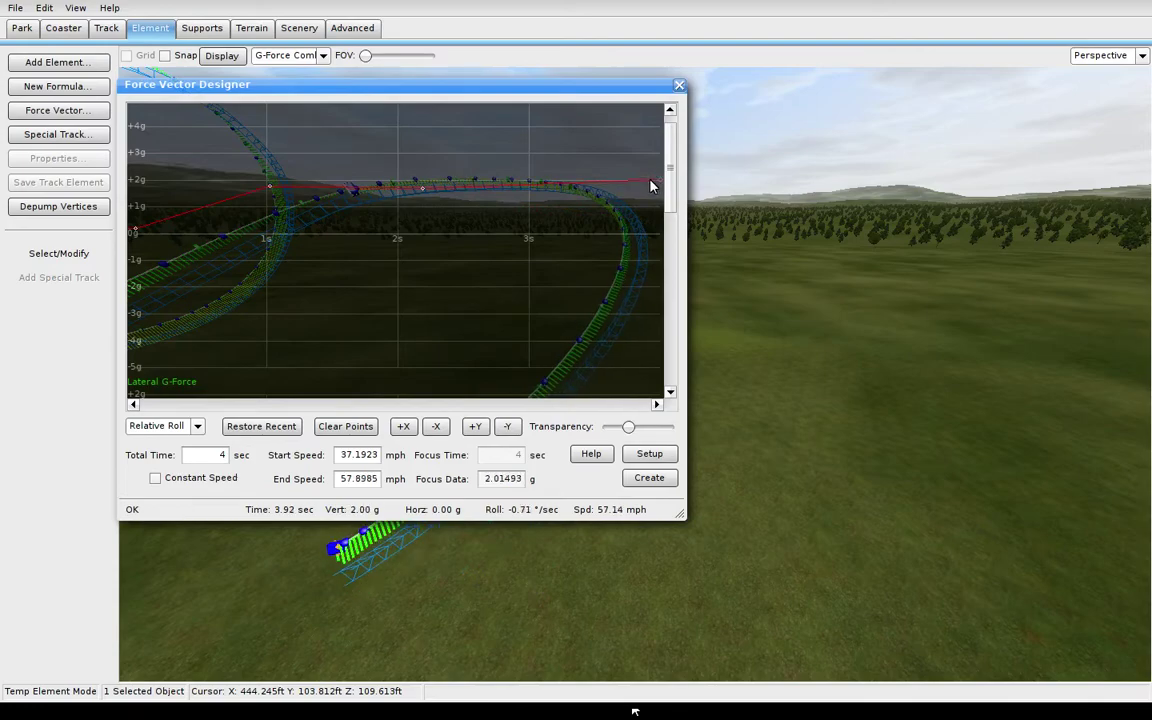
right_click_drag(740, 190, 725, 245)
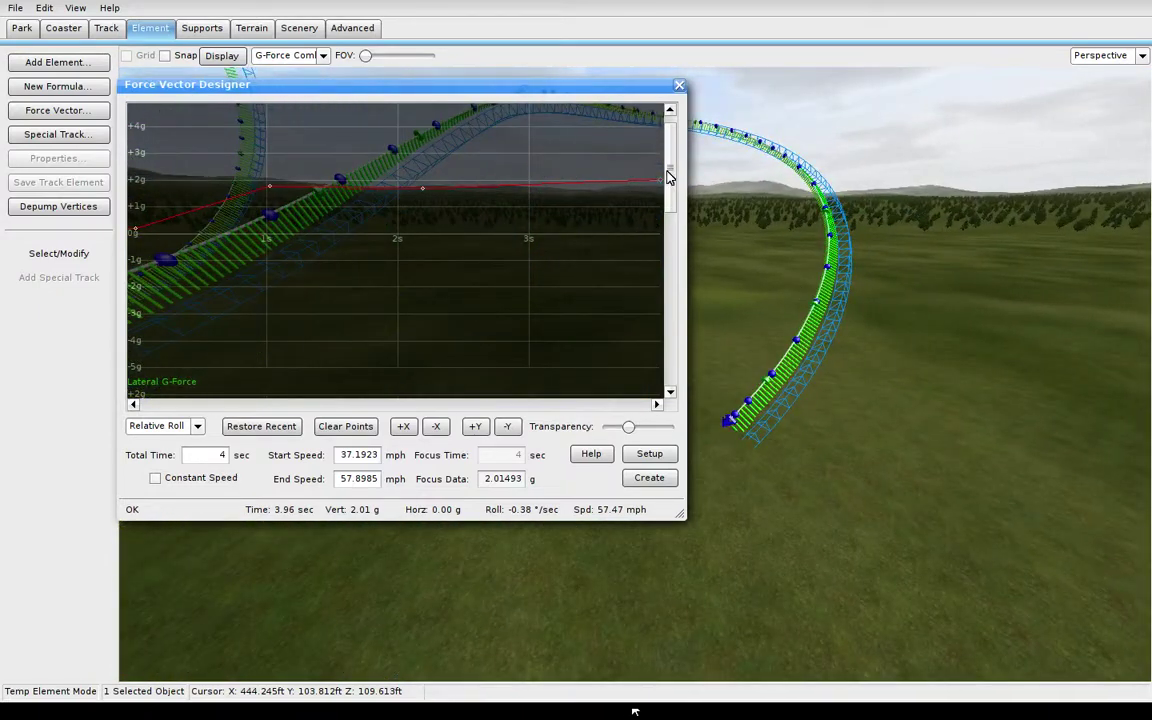
Adjust the vertical g-force to about 2.19 g at 2.23 s and 2.85 g at the end, and create the section
left_click_drag(661, 186, 661, 164)
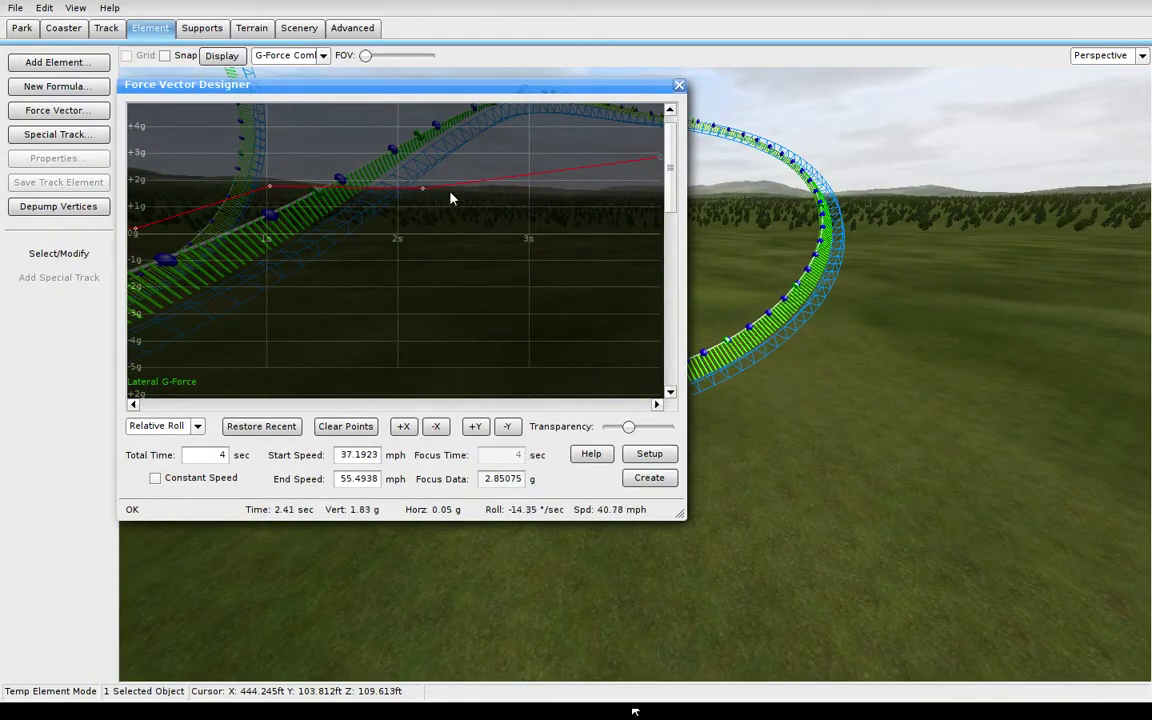
left_click_drag(425, 189, 427, 180)
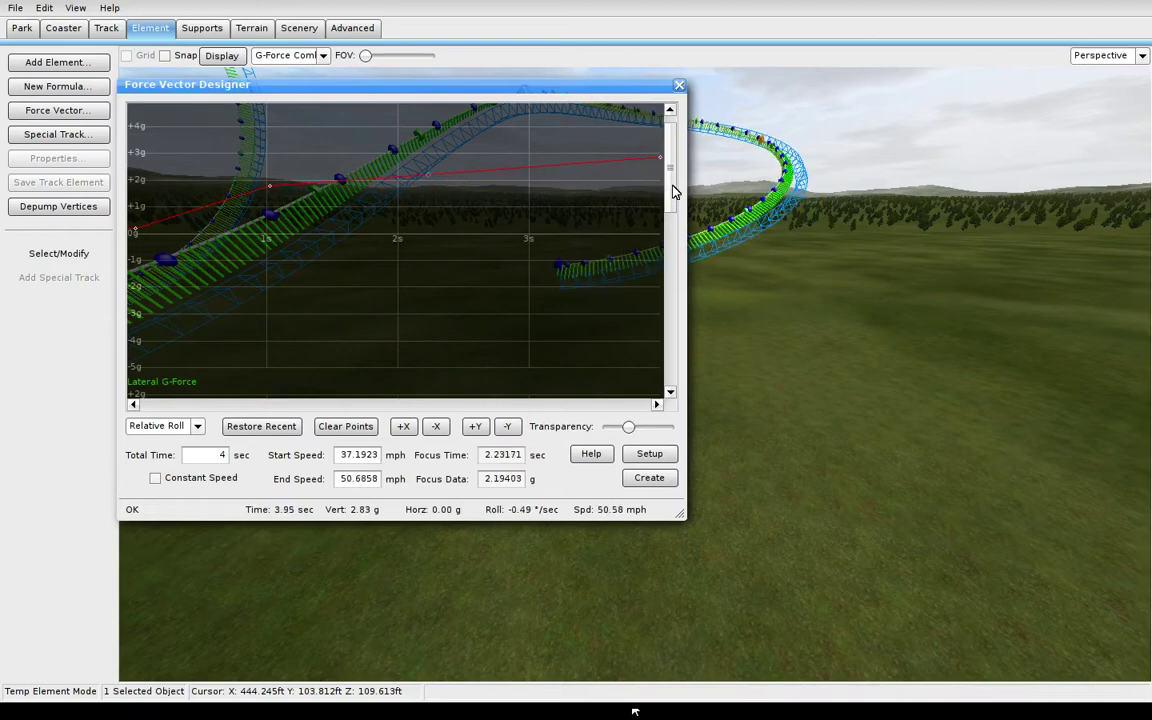
left_click_drag(675, 192, 674, 196)
mouse_move(783, 271)
right_mouse_down()
mouse_move(783, 325)
mouse_move(783, 271)
right_mouse_up()
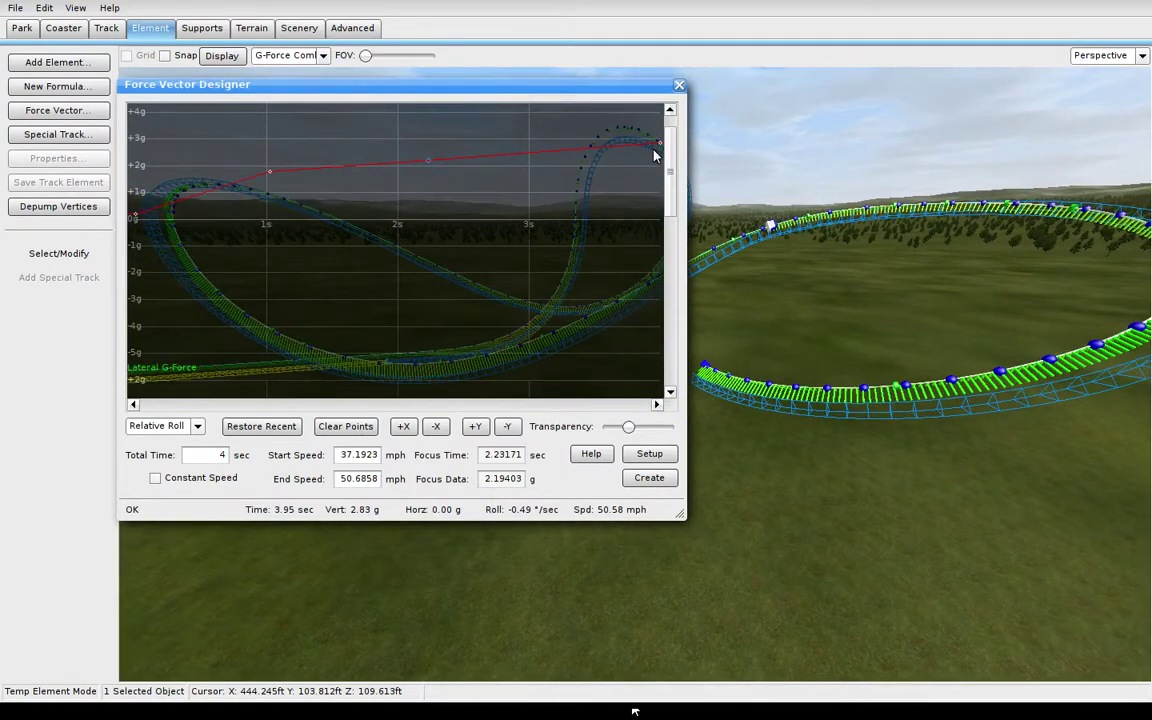
left_click_drag(676, 220, 674, 300)
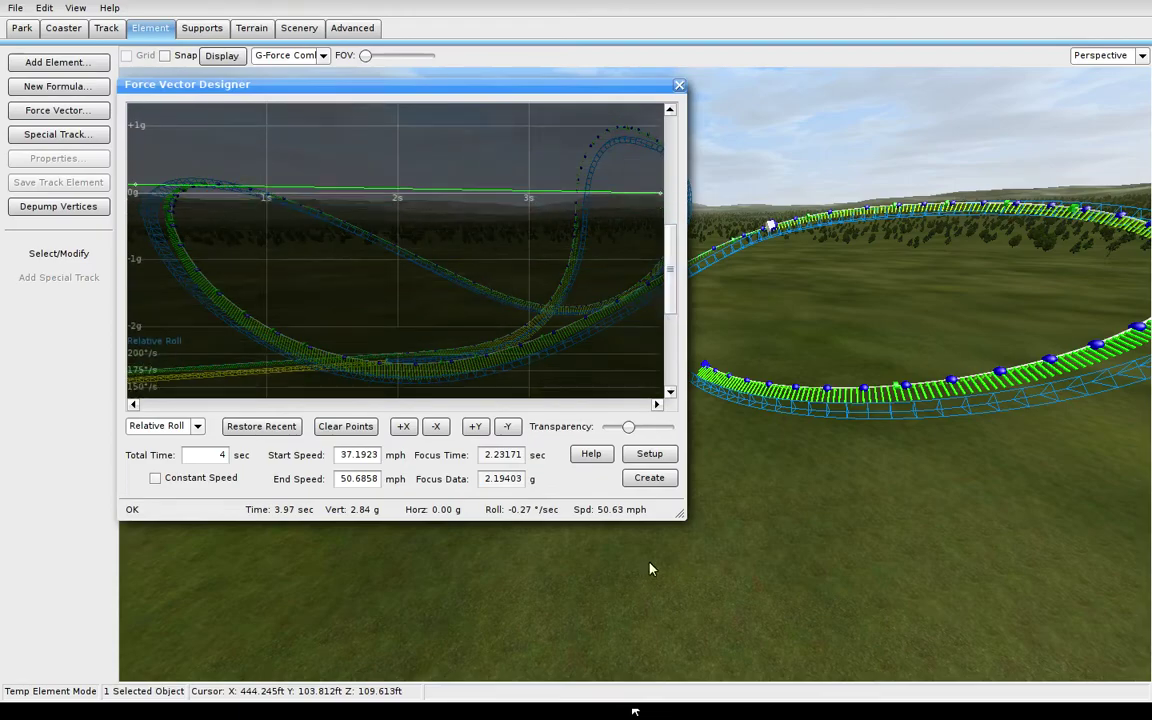
left_click(664, 479)
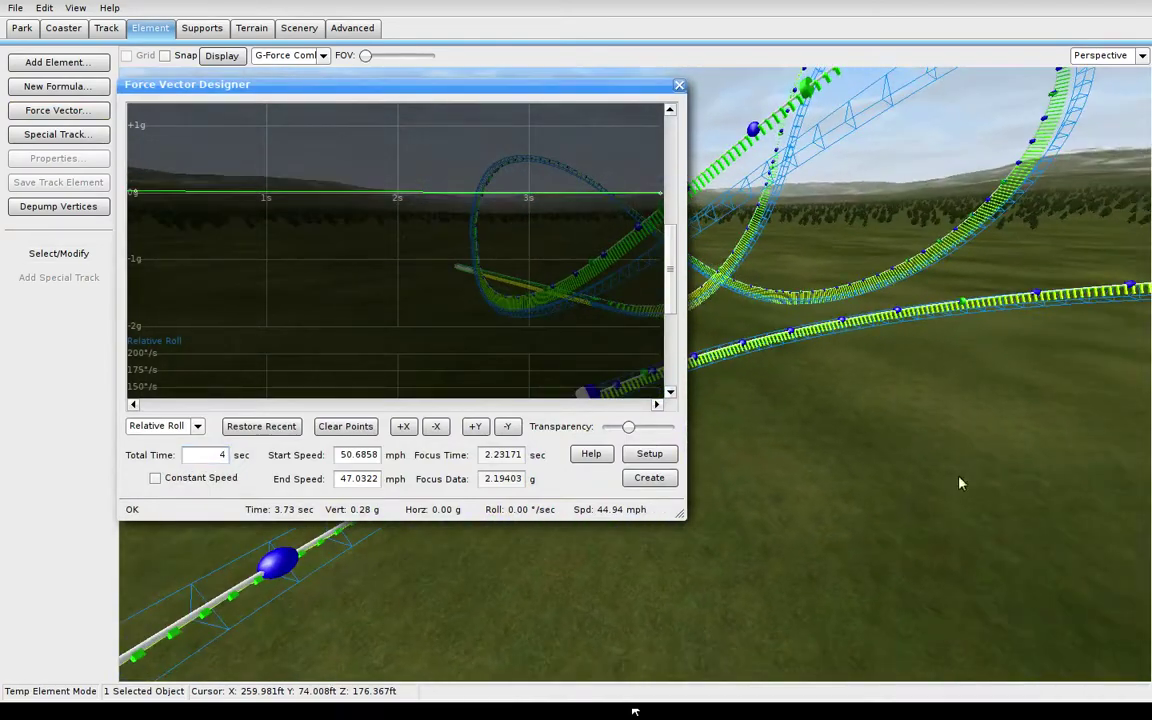
Try a relative roll point of about 34°/s at 0.65 s in the next section
left_click_drag(679, 275, 670, 374)
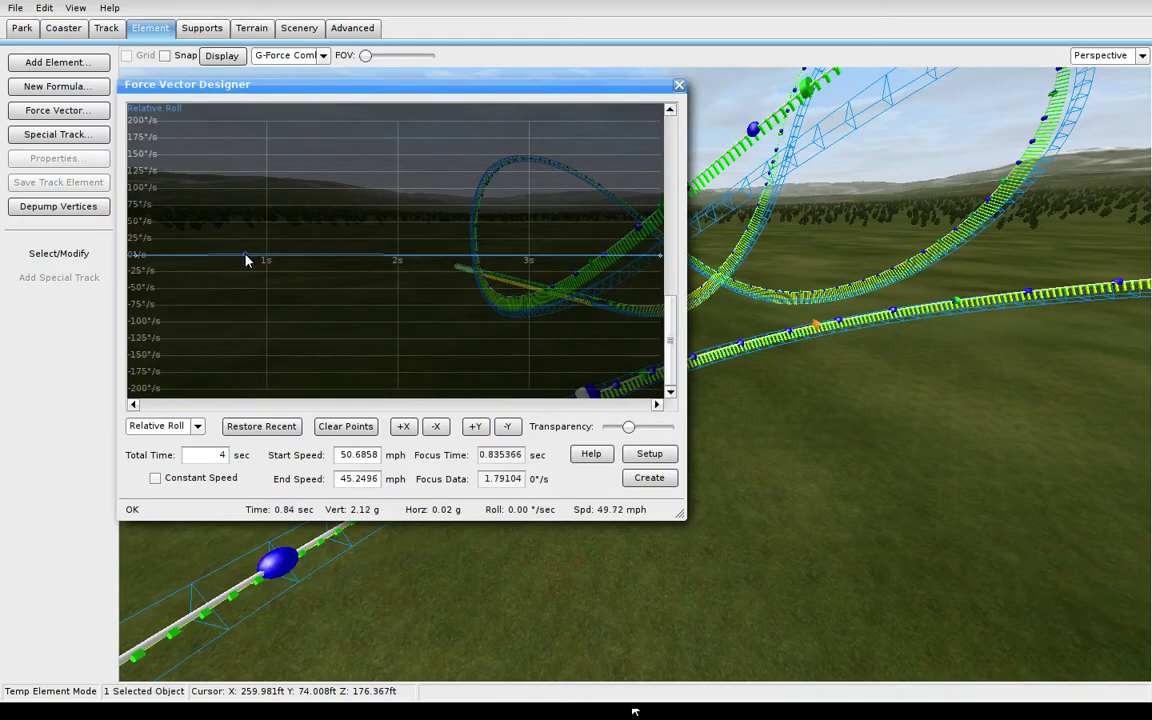
left_click_drag(247, 258, 220, 232)
Switch the section to Absolute Roll and add roll points of about 0° near 0.4 s and 85° at 1.16 s
left_click(194, 427)
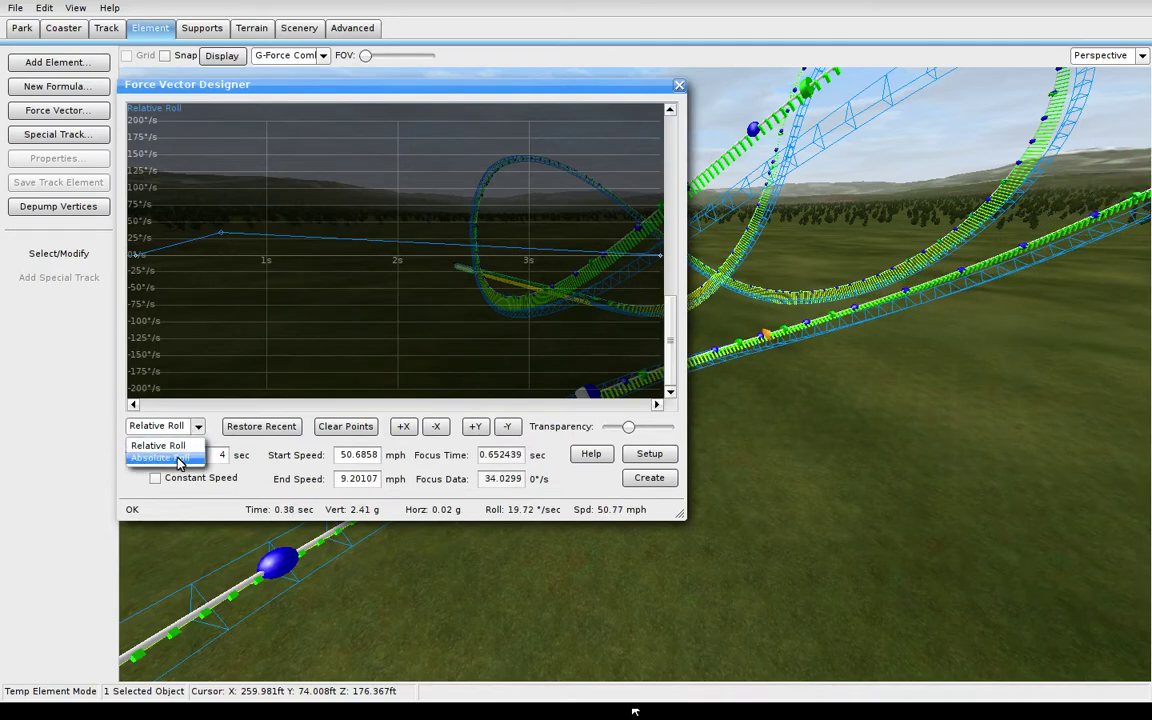
left_click(178, 458)
left_click(188, 272)
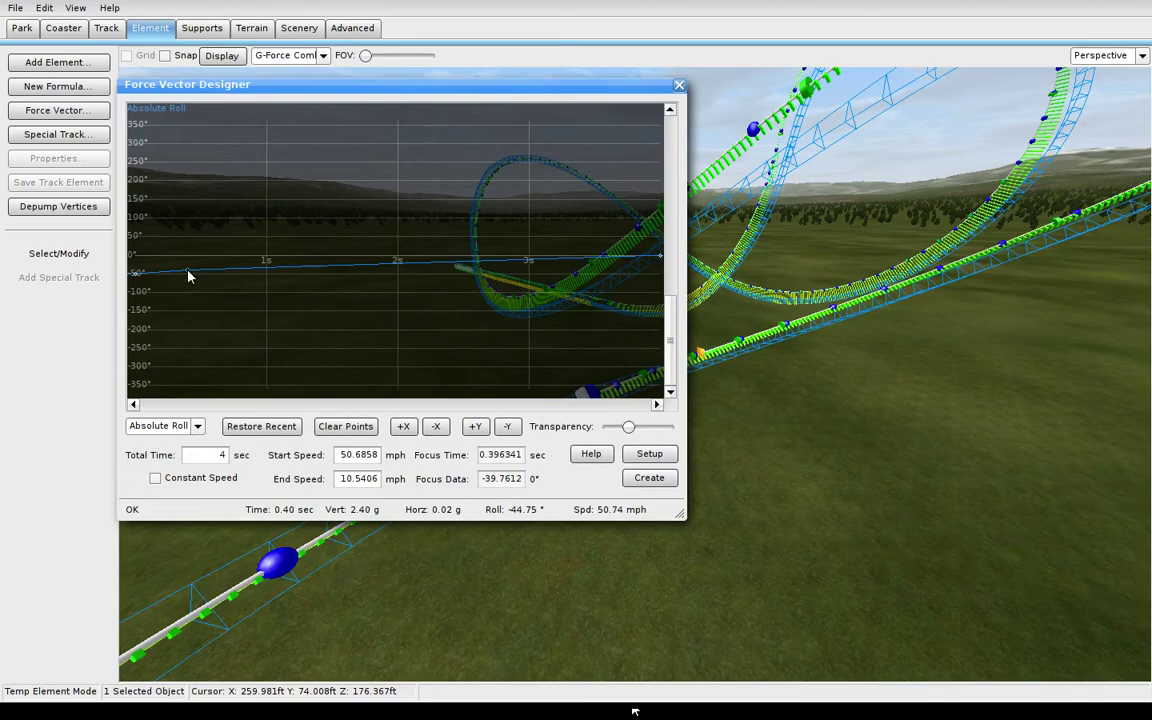
left_click_drag(188, 271, 187, 257)
left_click_drag(305, 259, 290, 225)
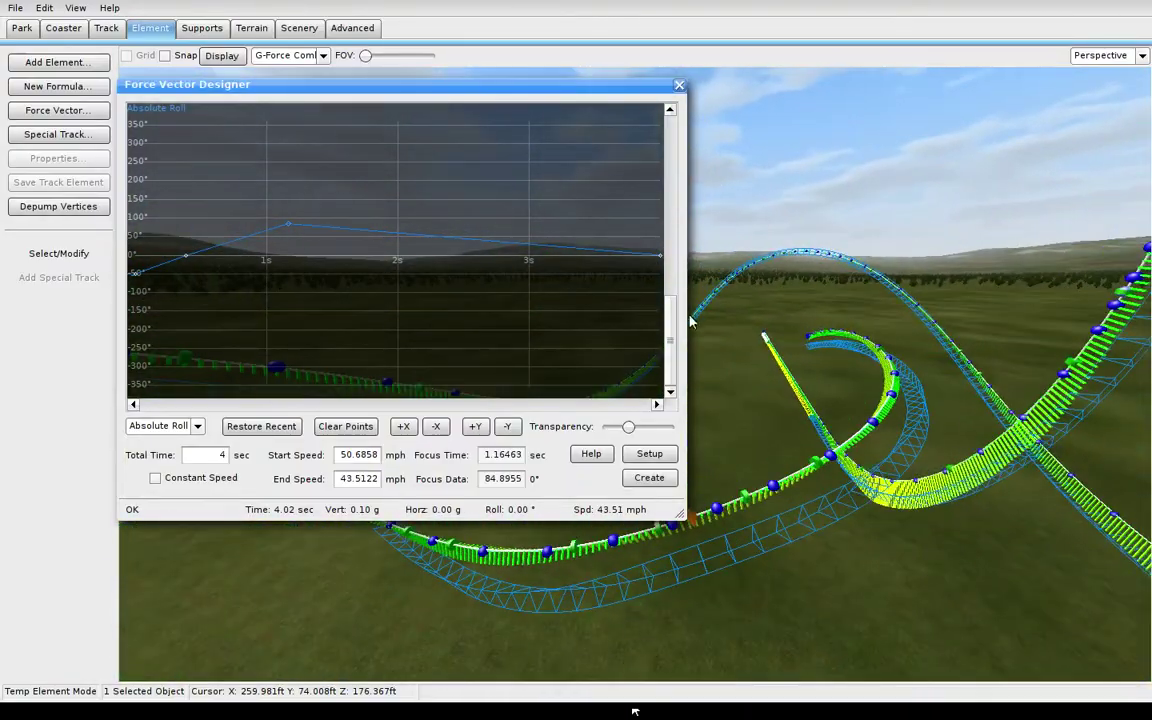
Add a vertical g-force point of about 2.16 g at 1.18 s and an absolute roll point of about 68° at 2.55 s
left_click_drag(670, 335, 652, 140)
left_click_drag(283, 196, 291, 194)
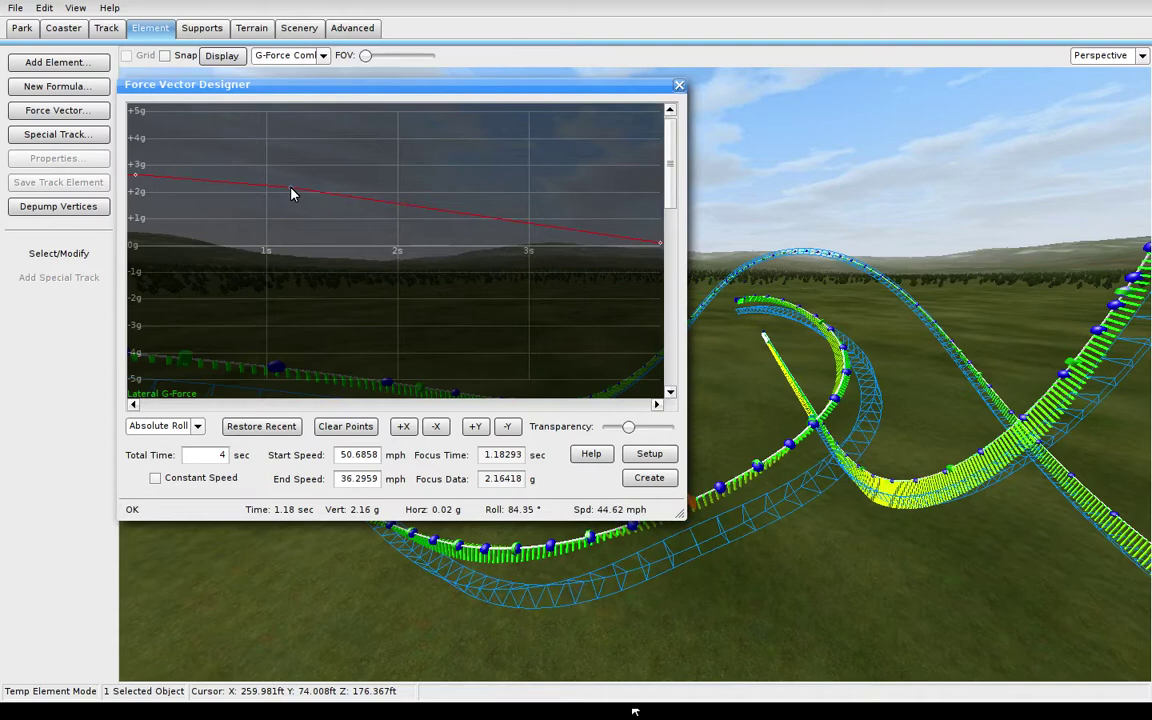
left_click_drag(671, 193, 674, 342)
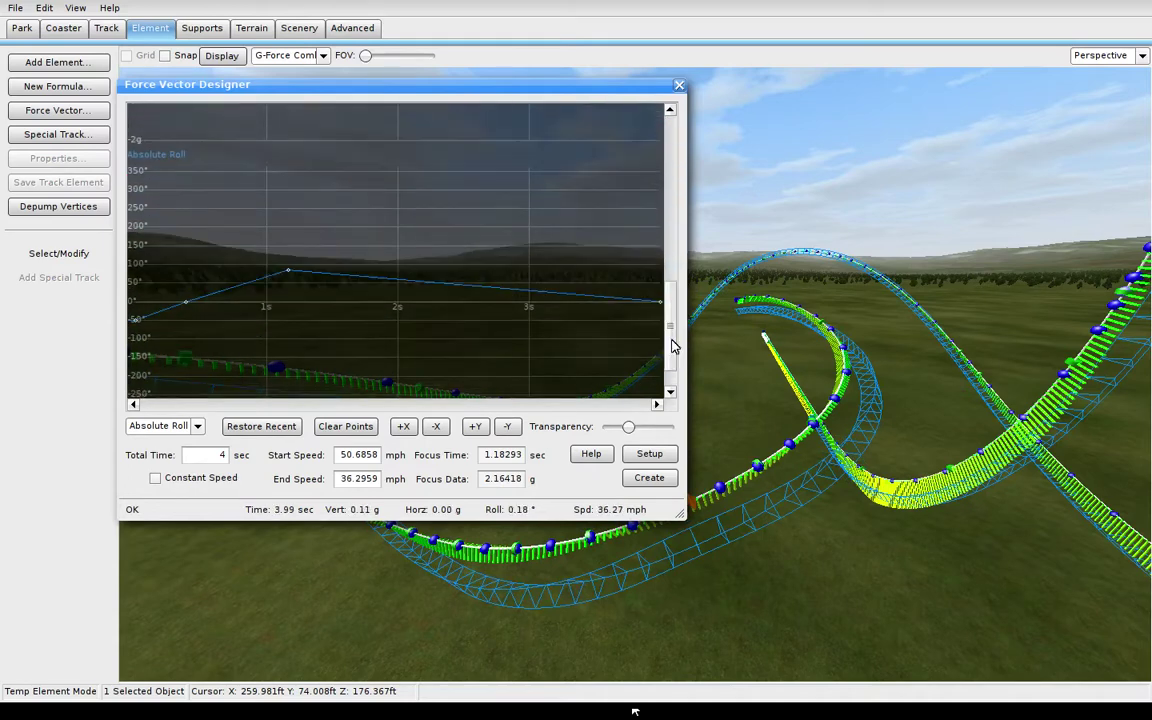
mouse_move(463, 287)
left_mouse_down()
mouse_move(465, 298)
mouse_move(470, 283)
left_mouse_up()
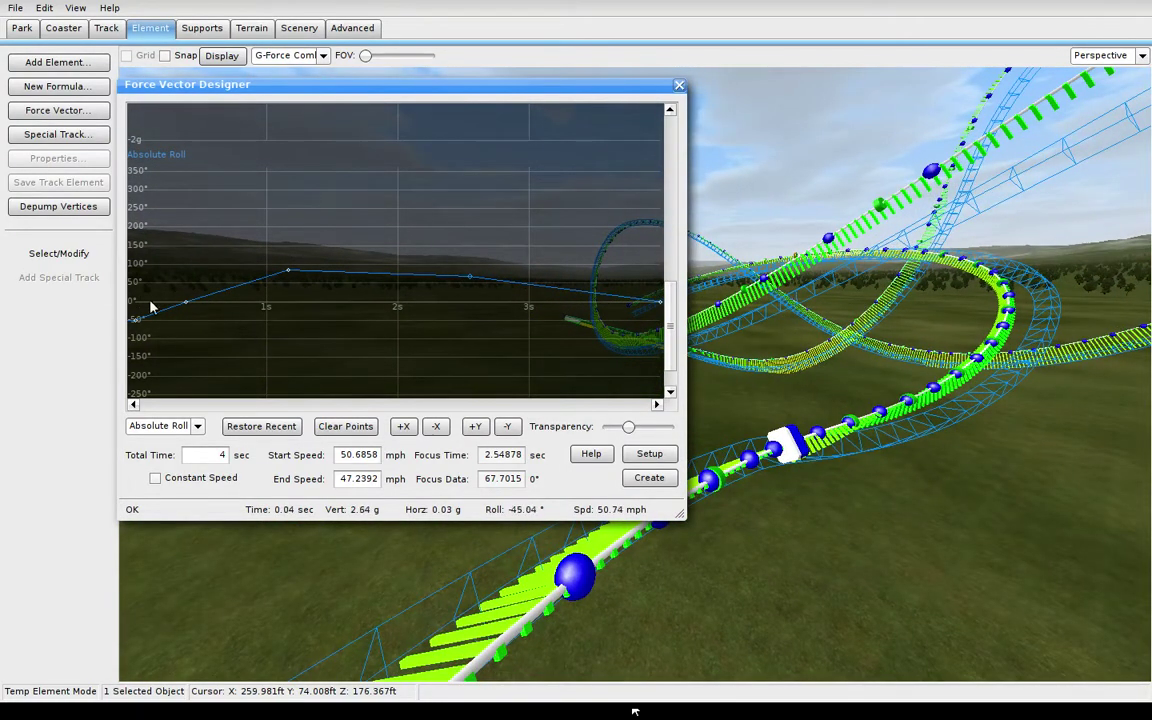
Move the first absolute roll point to about -46° at 0.54 s and the second to 72° at 1.91 s
left_click_drag(187, 301, 206, 324)
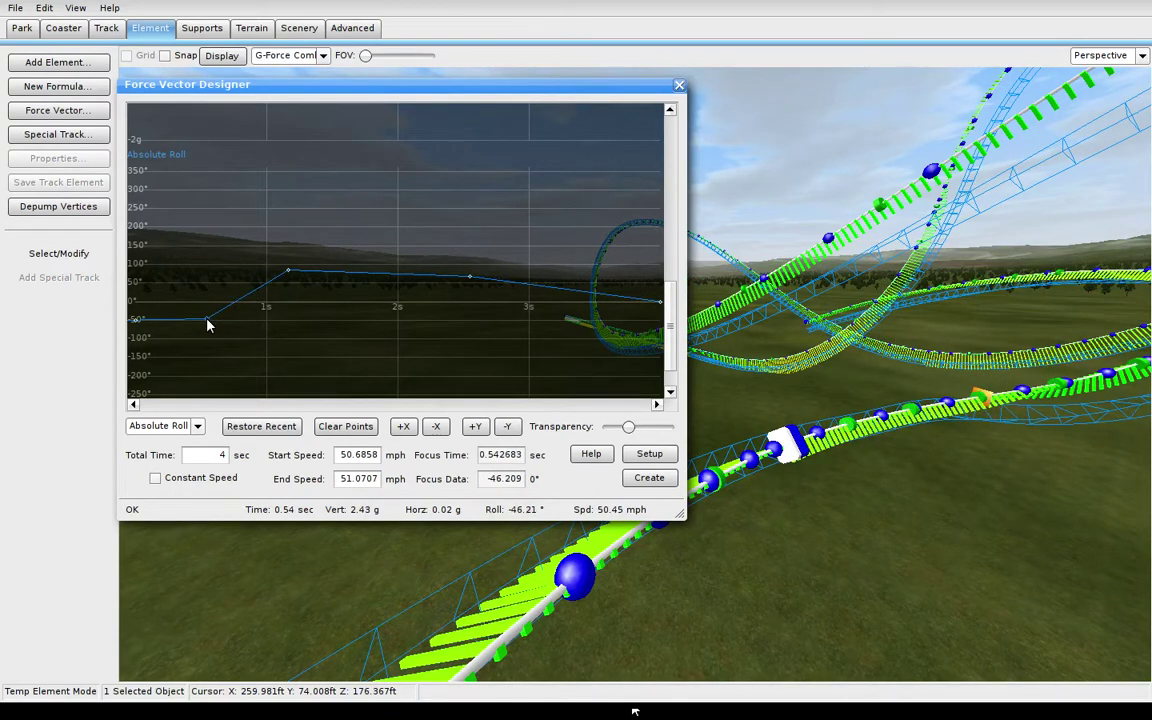
left_click_drag(290, 278, 393, 282)
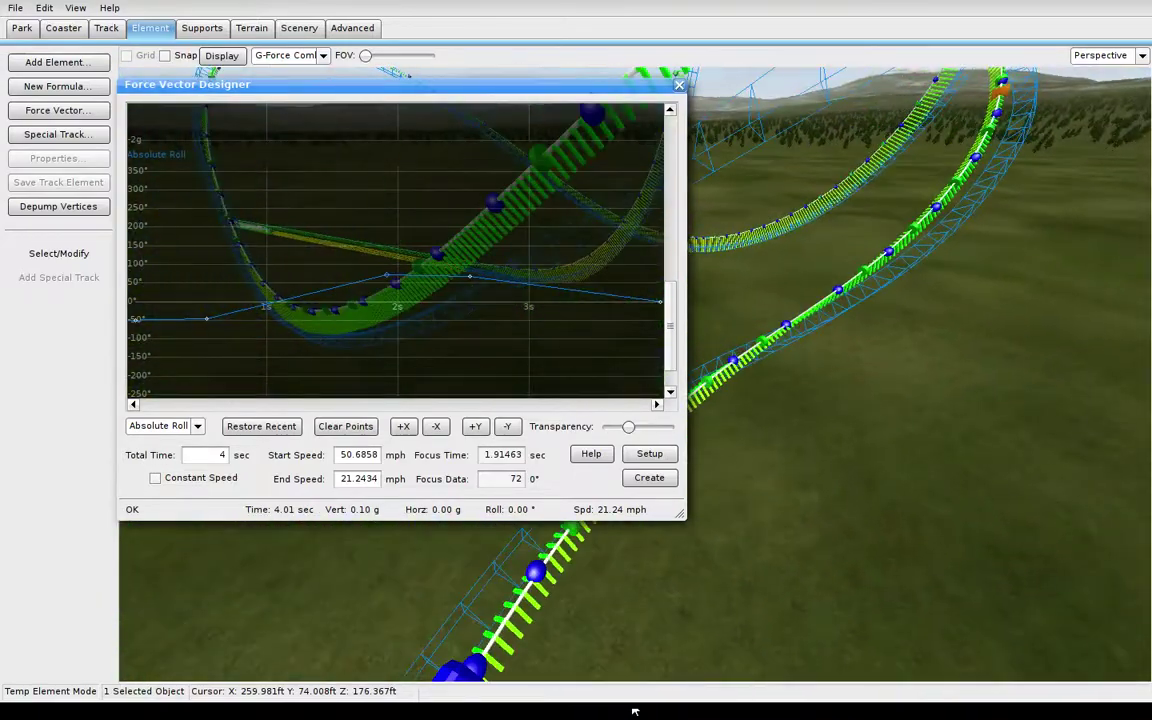
scroll(670, 336, "up", 5)
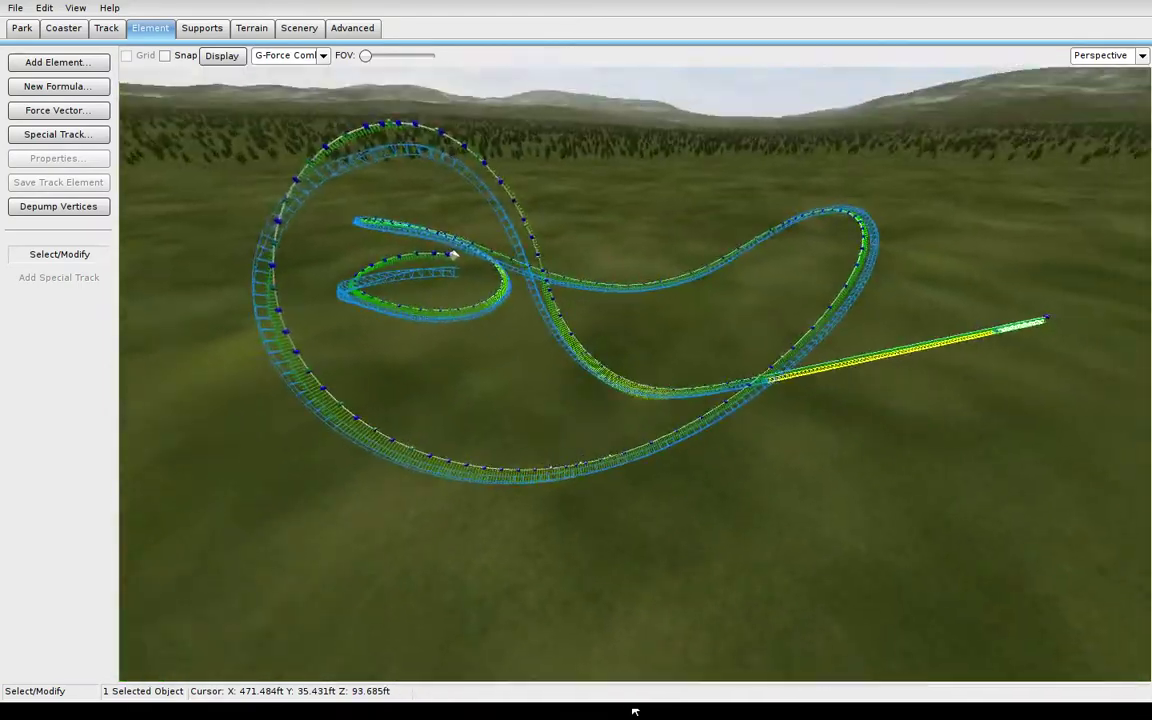
Freeze the coaster to build its track structure and inspect the layout up close and from afar
left_click(65, 30)
left_click(77, 296)
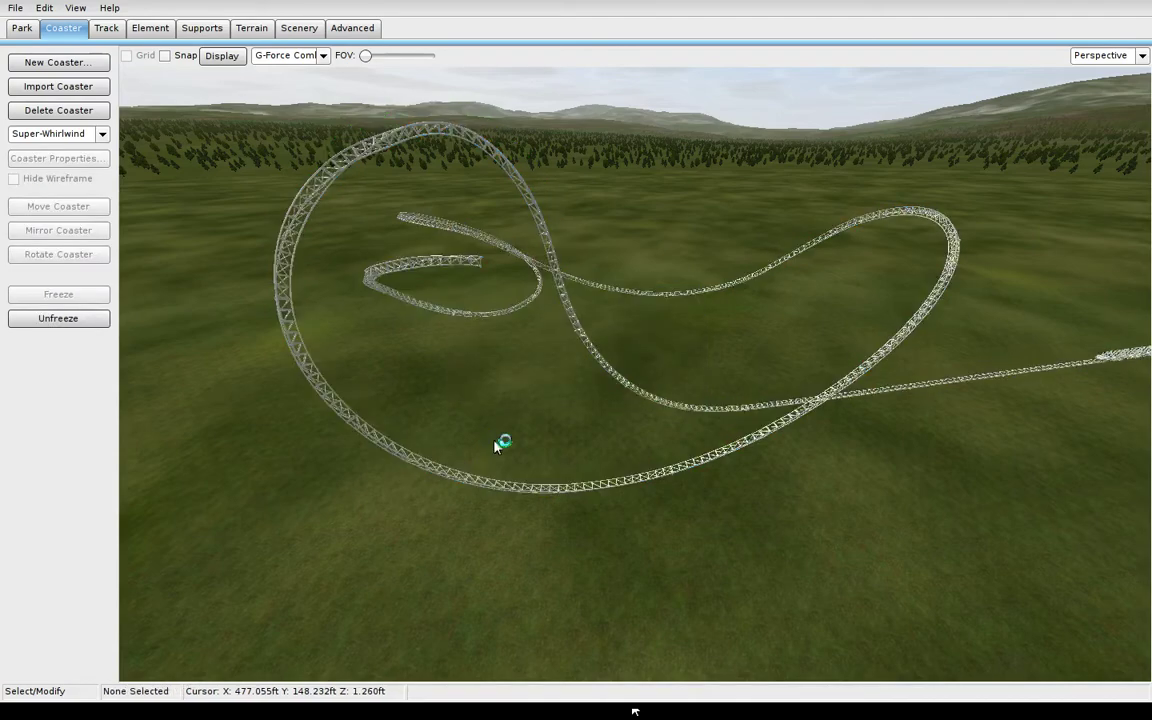
key("w")
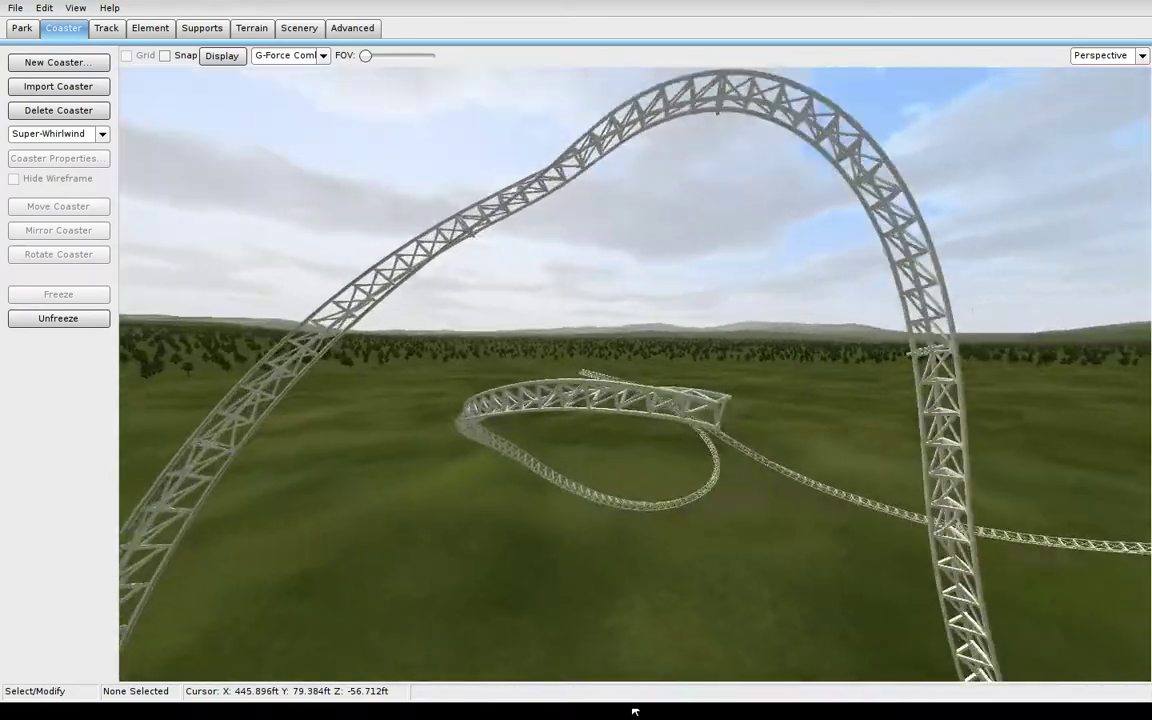
key("s")
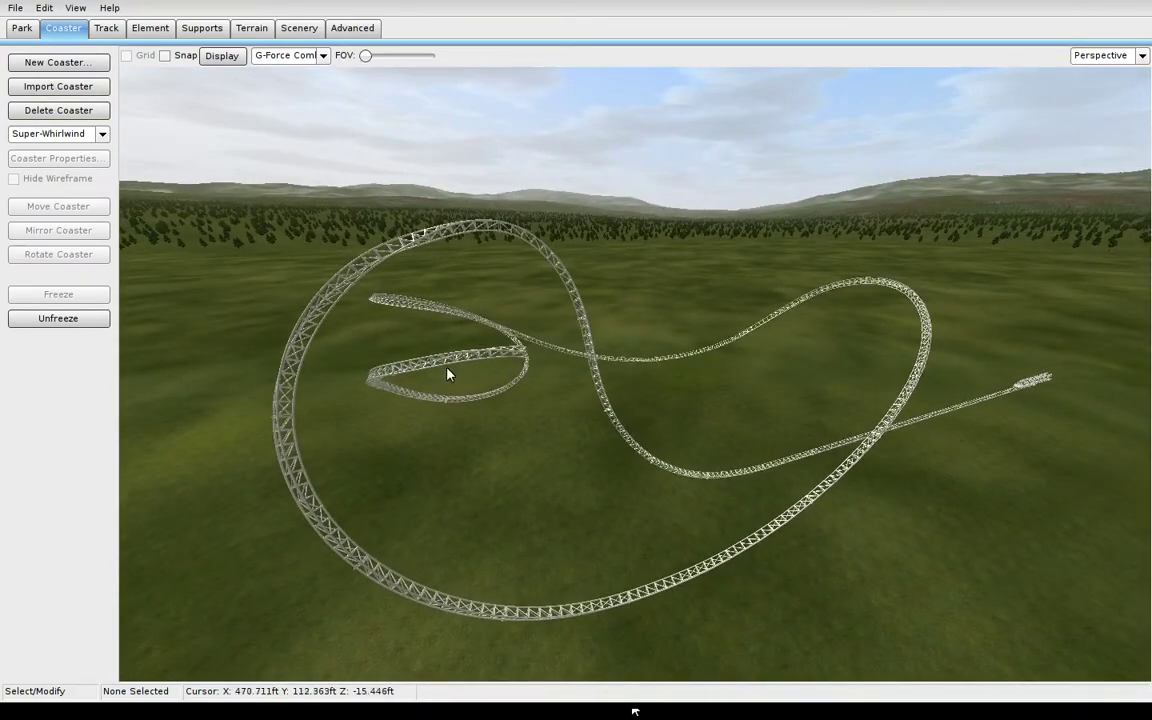
right_click_drag(447, 373, 520, 320)
Leave the editor with the project changes saved, view the track in the simulator, and return to the editor
left_click(25, 12)
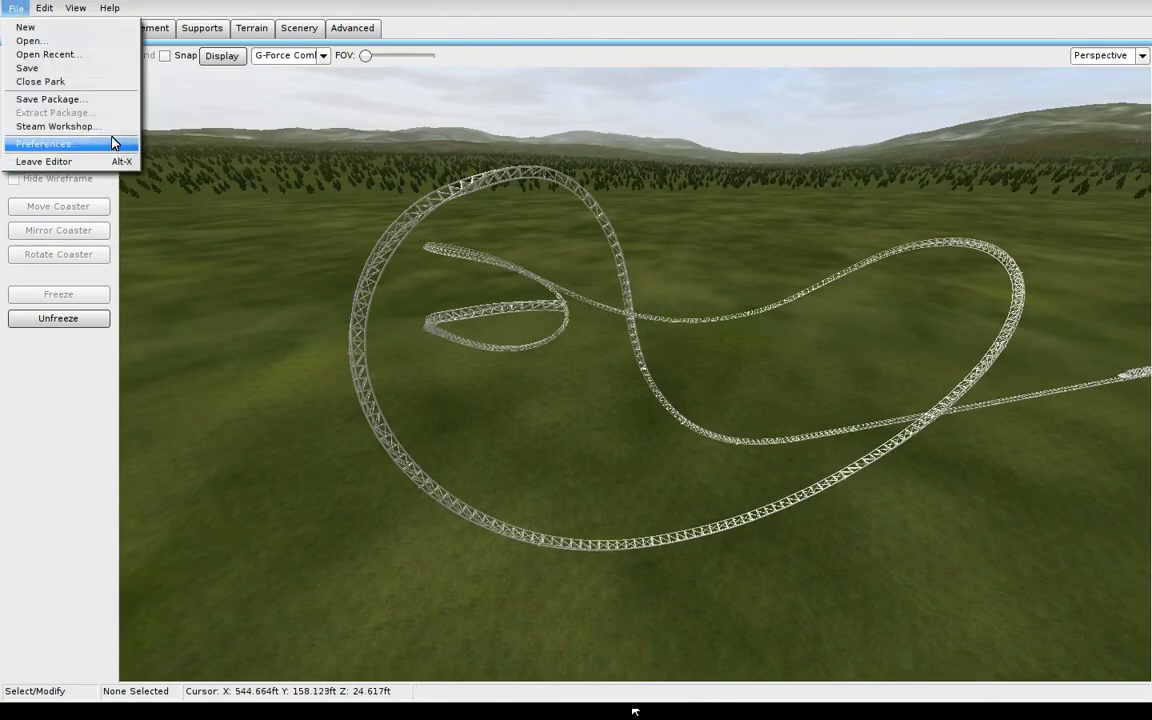
left_click(100, 161)
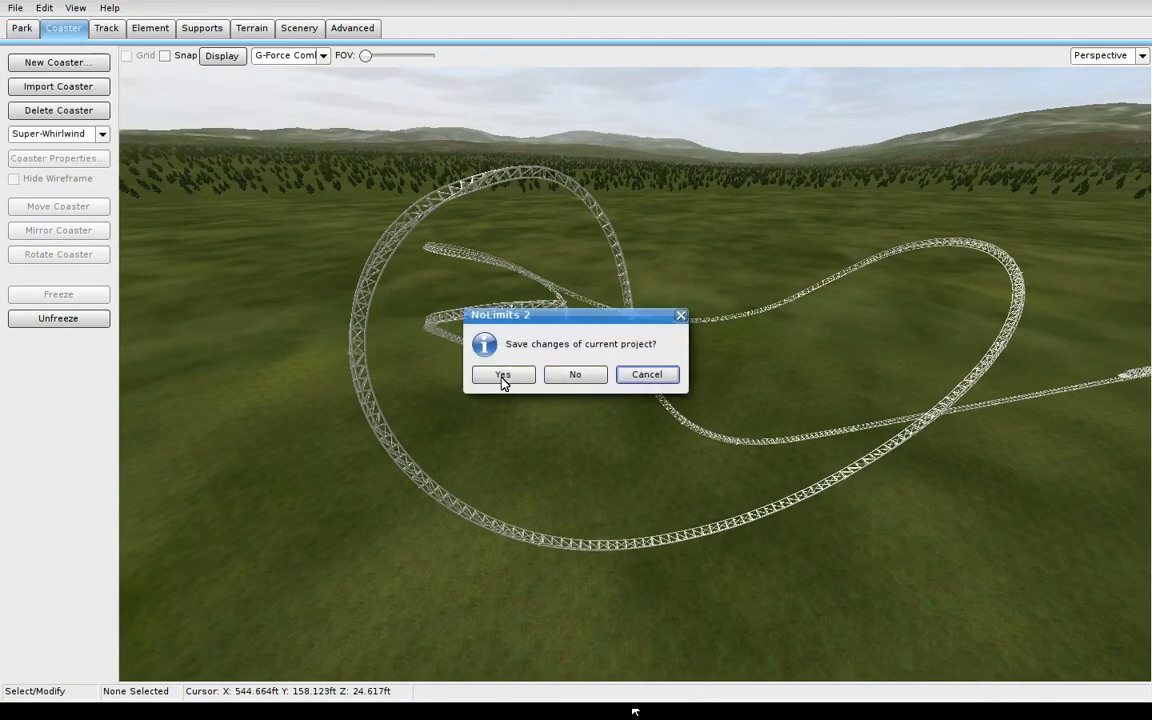
left_click(503, 375)
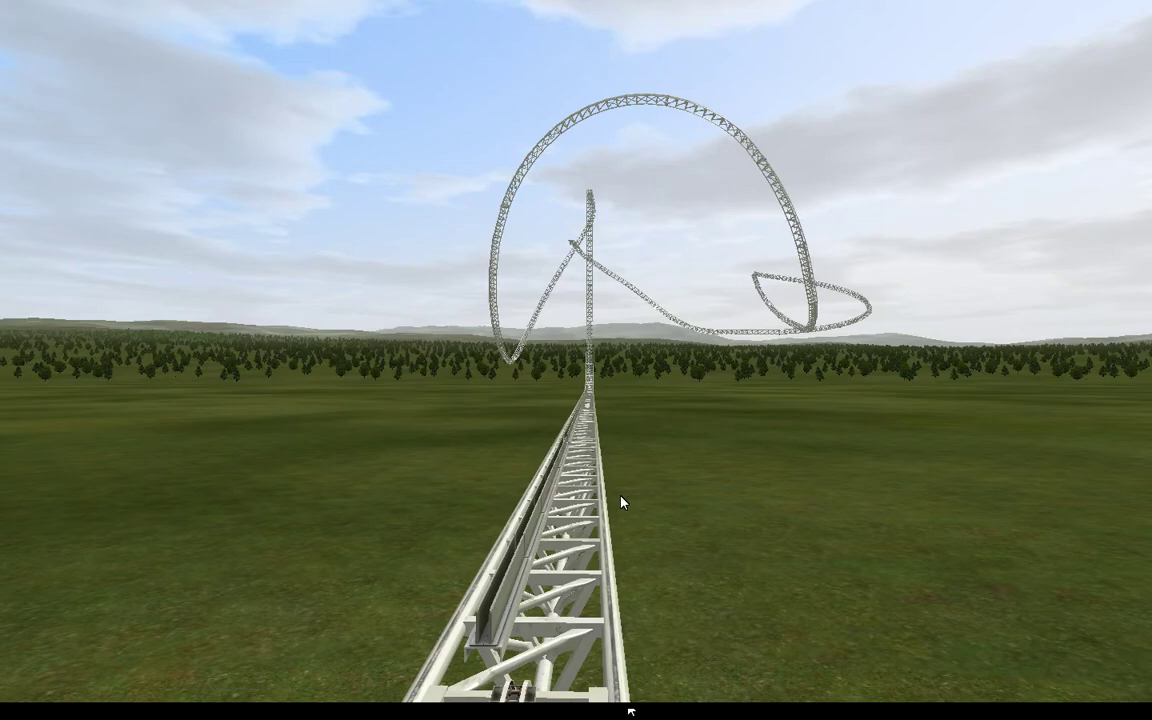
key("Escape")
left_click(422, 604)
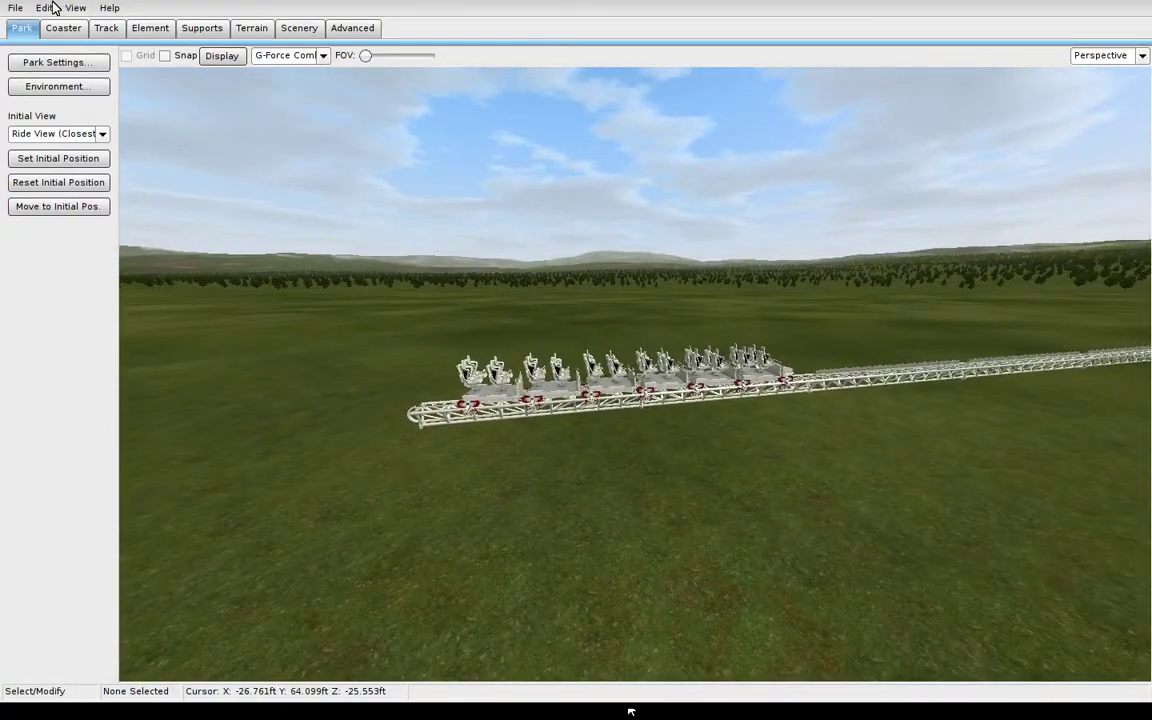
Unfreeze the coaster and open the settings of the lift section beneath the train
left_click(66, 29)
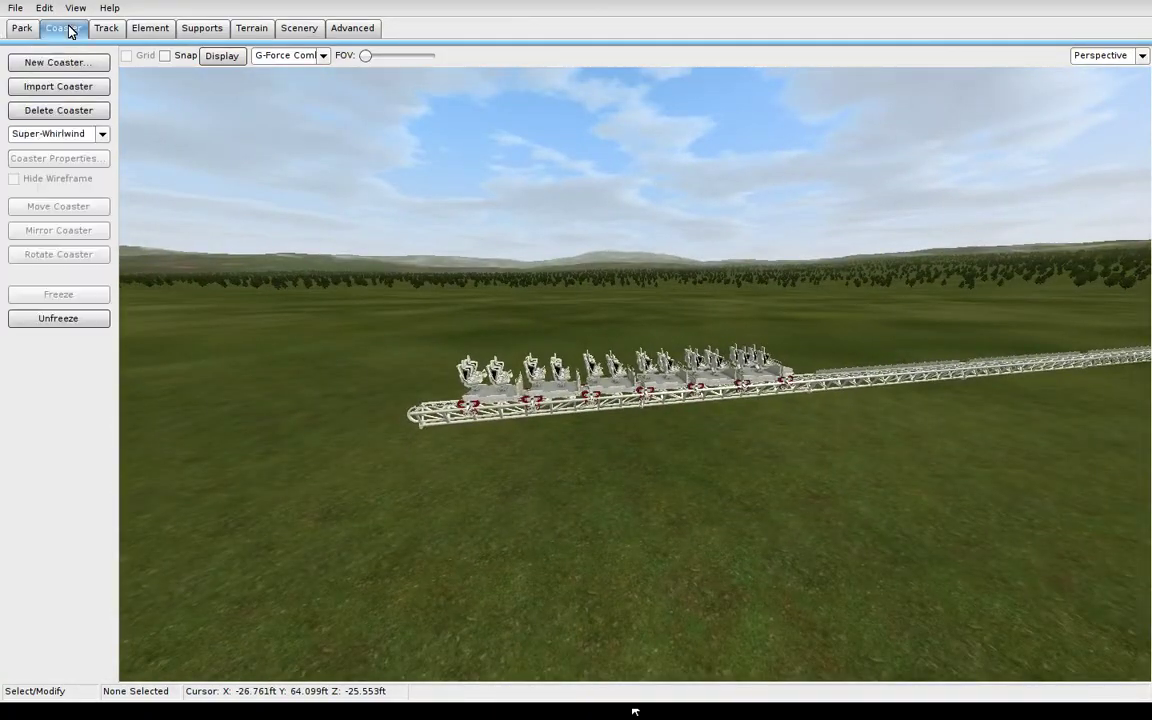
left_click(62, 319)
double_click(619, 414)
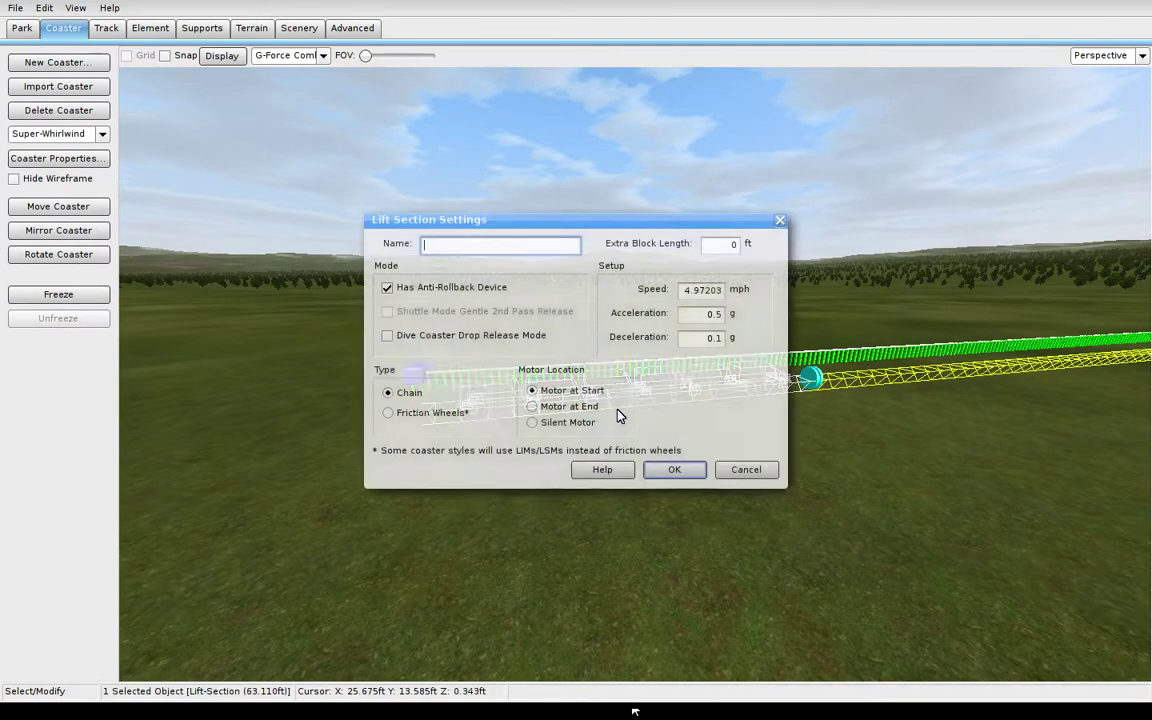
left_click(779, 221)
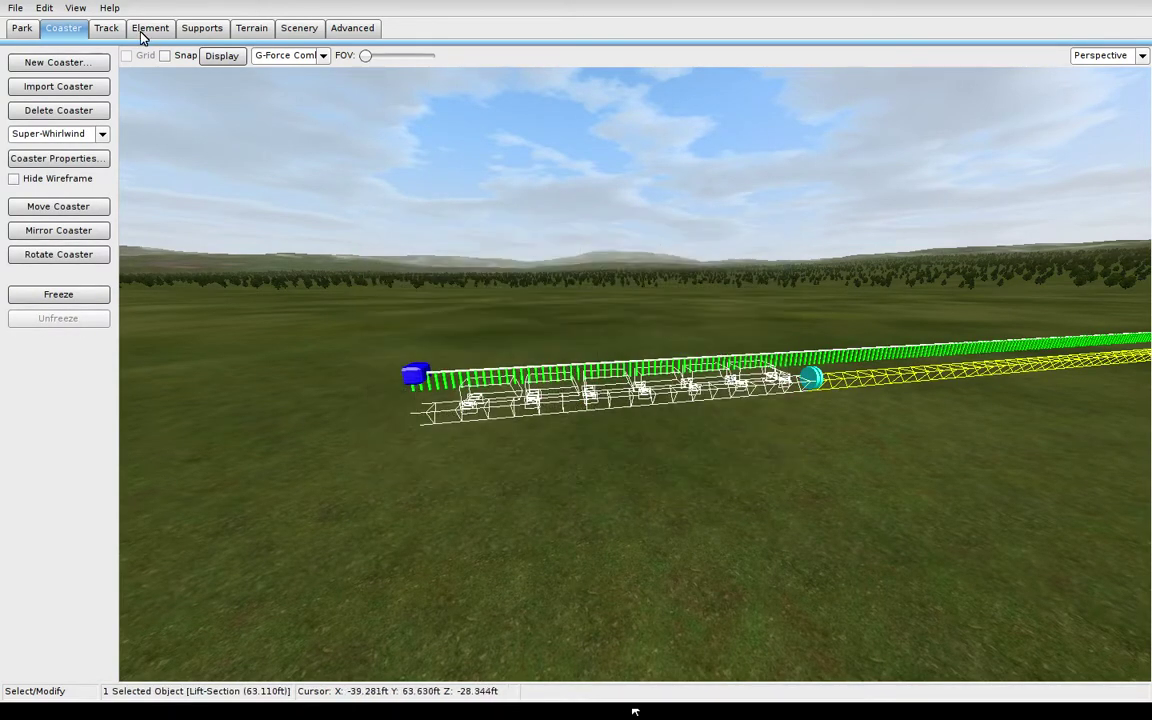
Review the train and color settings in the coaster properties
left_click(62, 160)
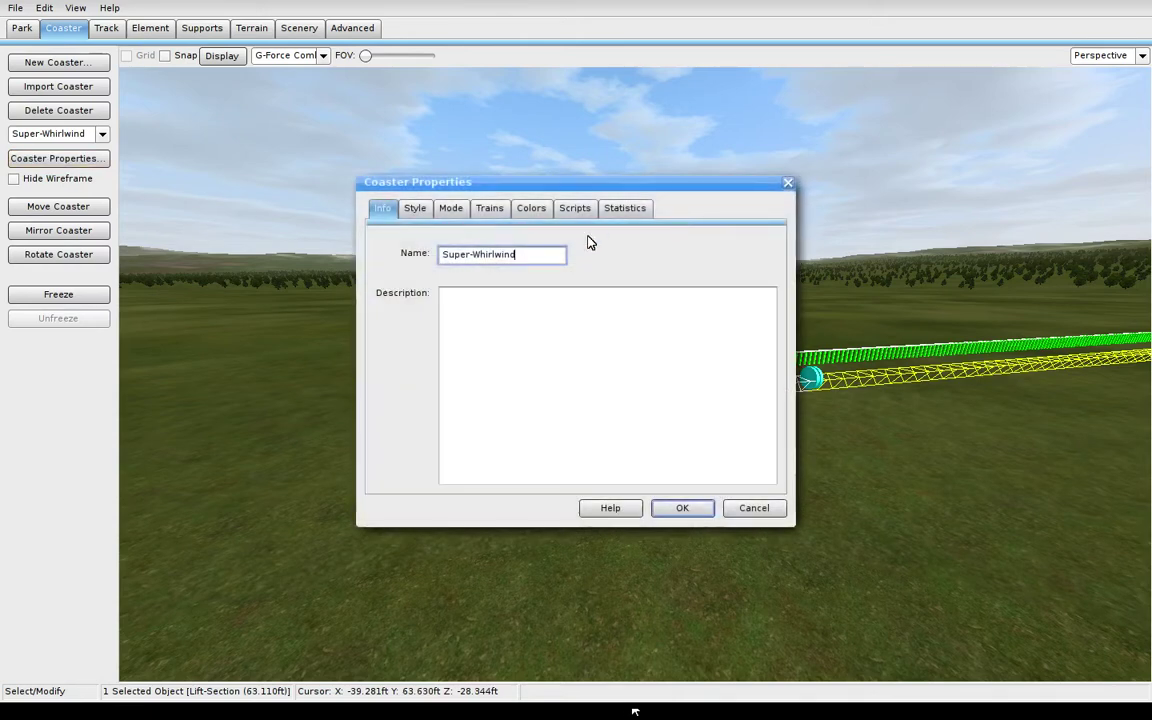
left_click(495, 210)
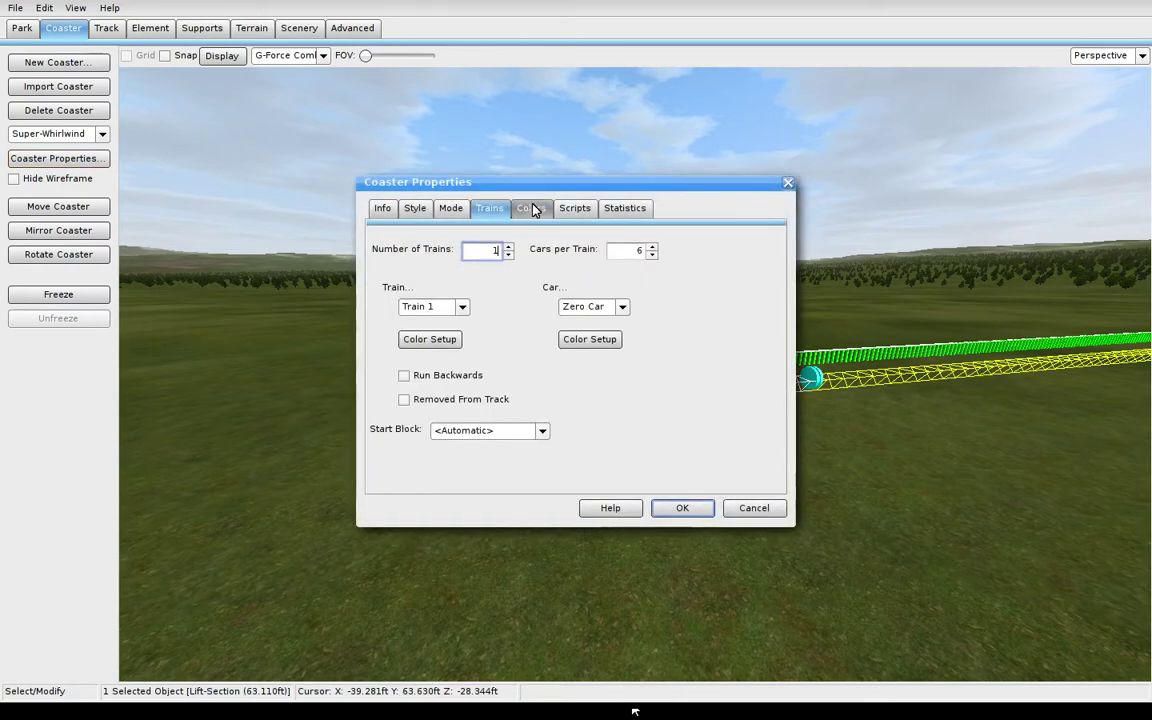
left_click(538, 212)
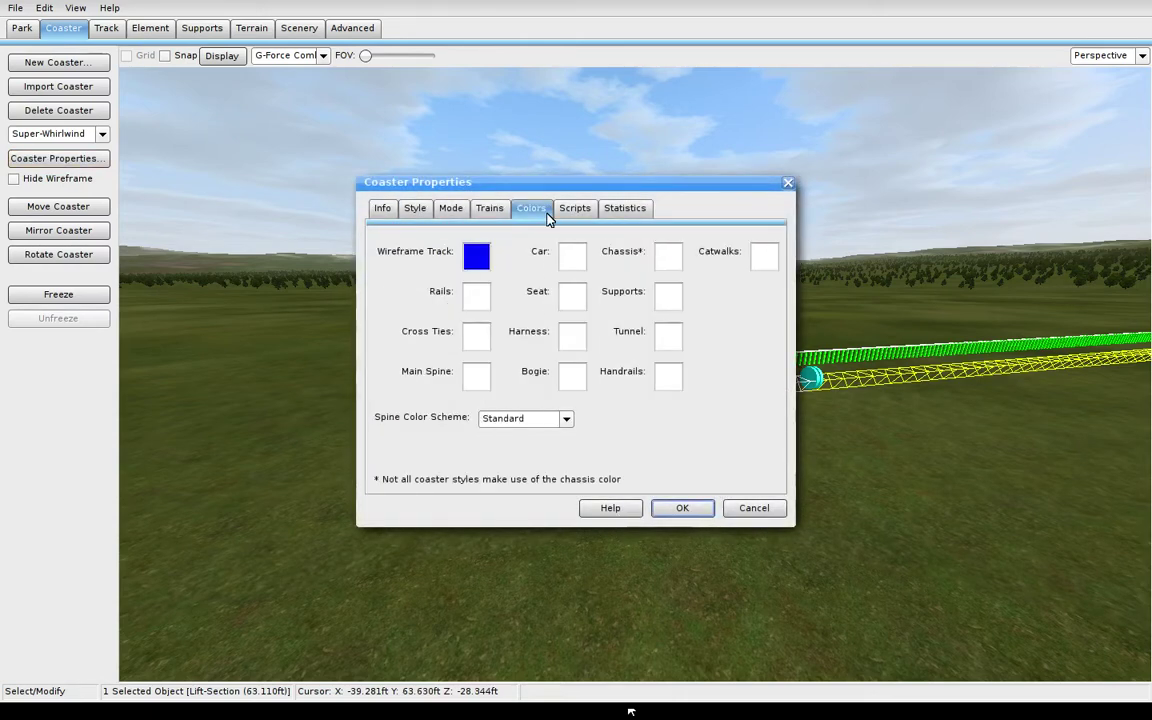
left_click(788, 183)
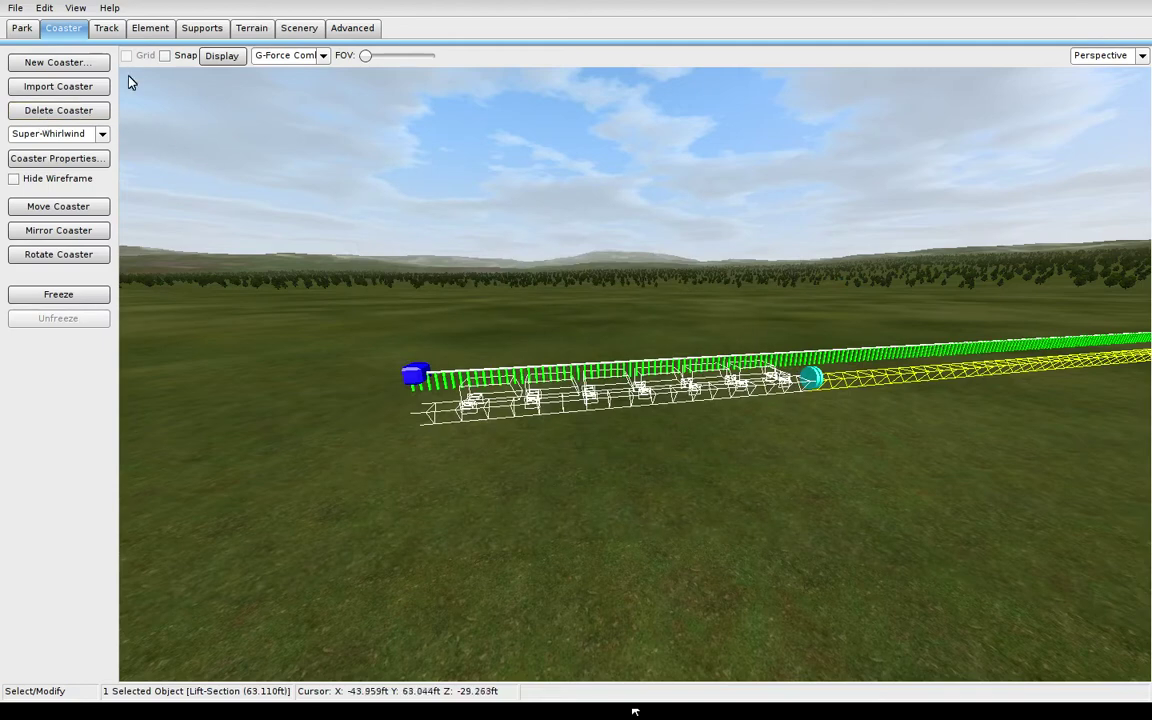
Change the lift section beneath the train to a Station section and freeze the coaster to build it
left_click(155, 30)
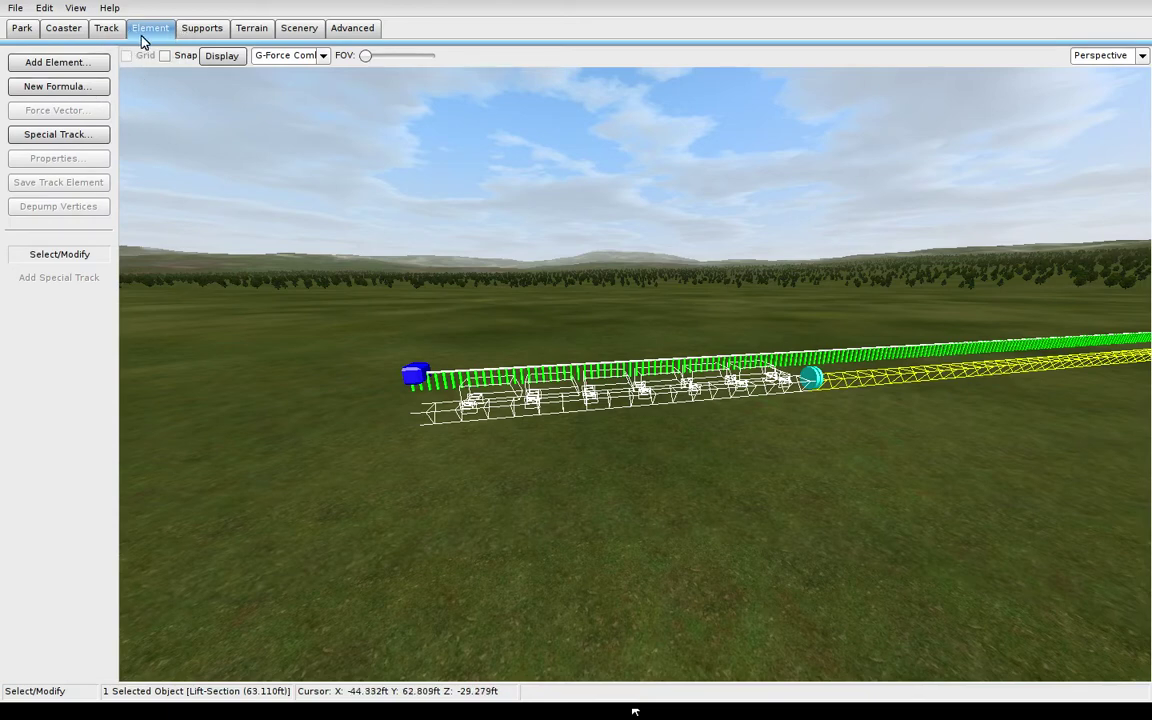
left_click(77, 30)
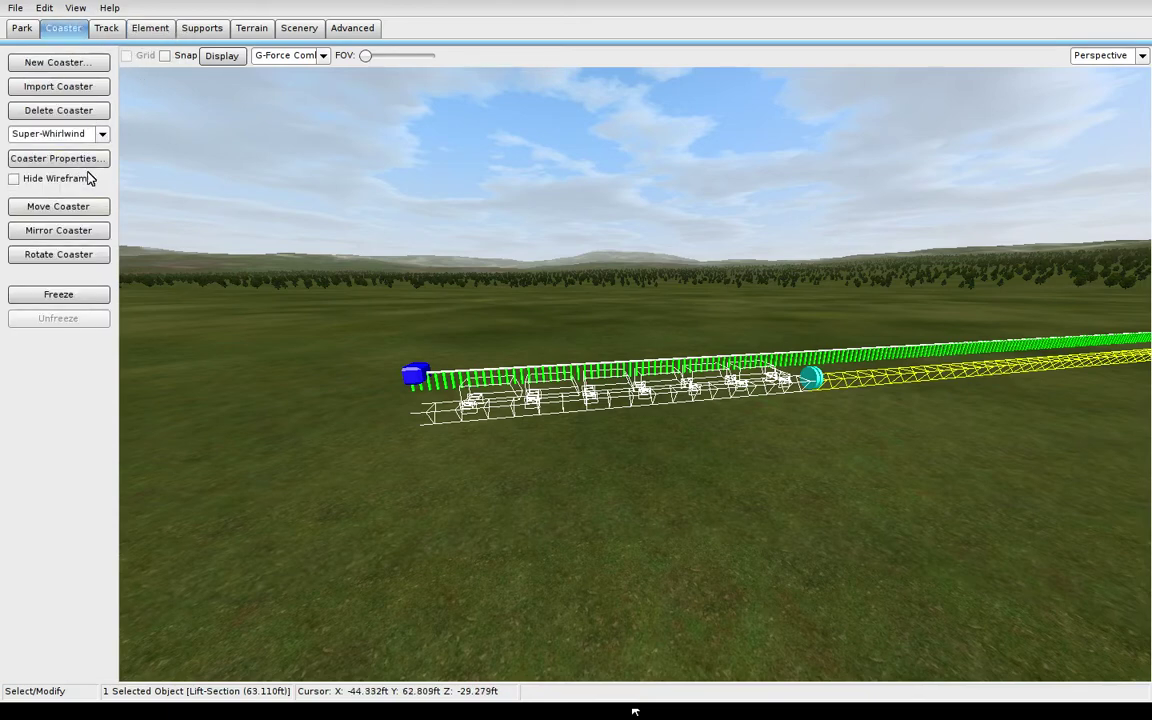
left_click(107, 30)
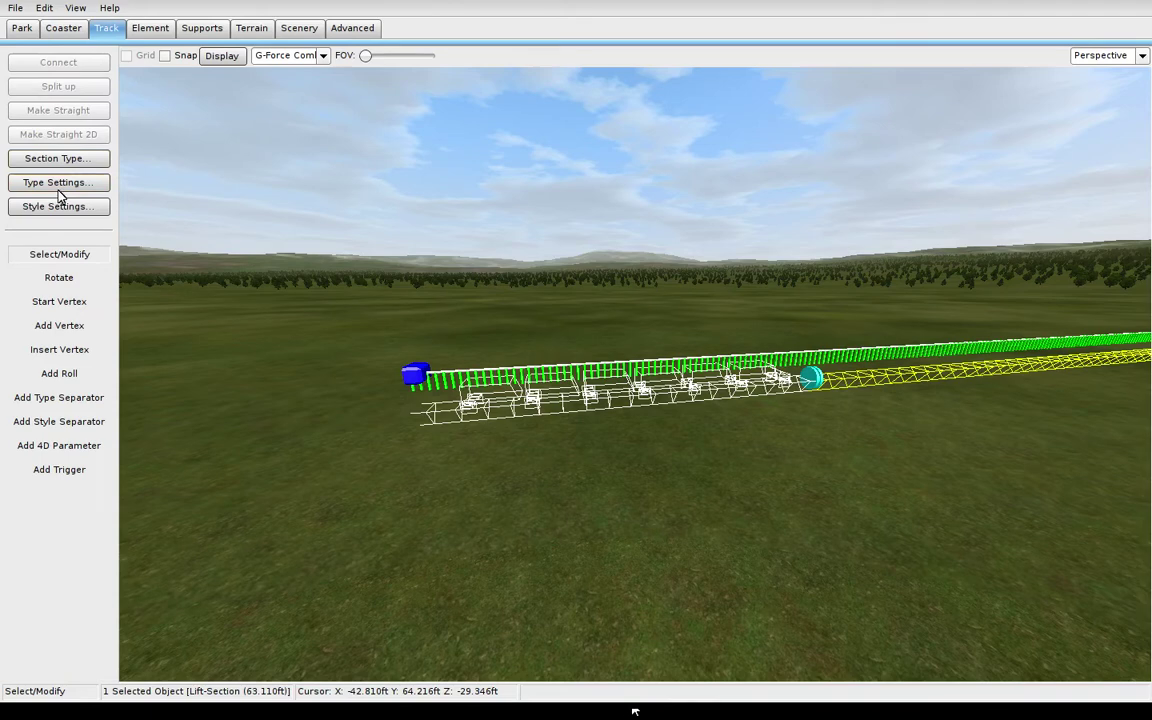
left_click(75, 162)
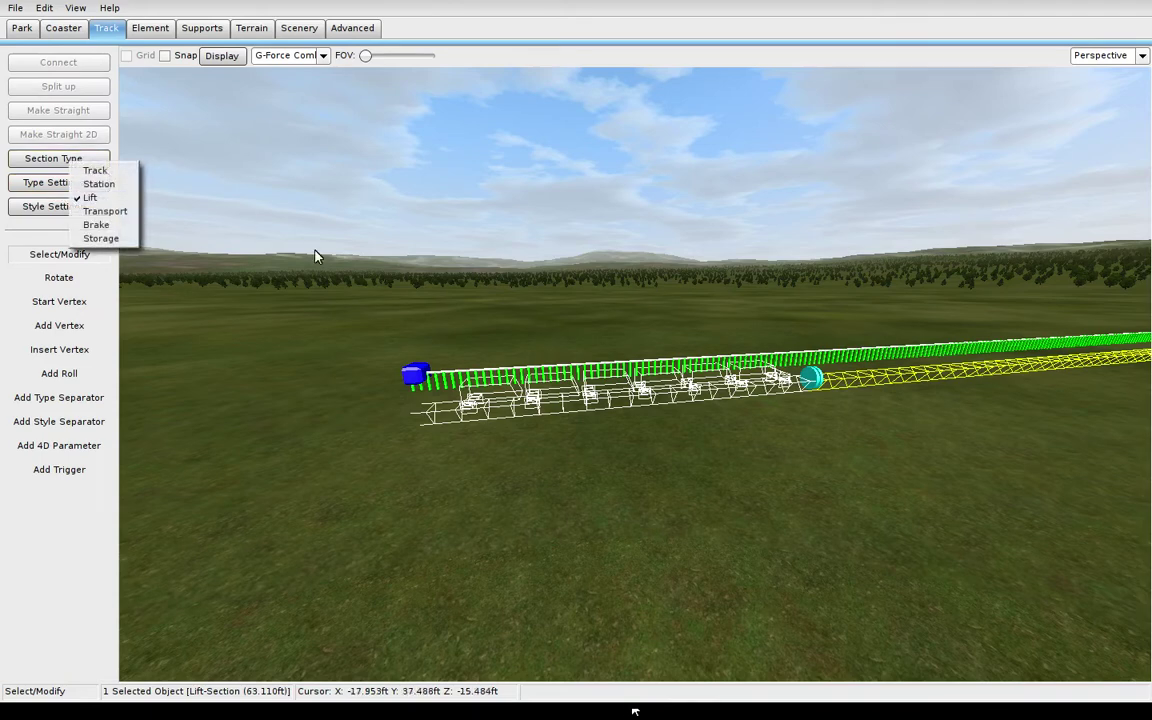
left_click(124, 195)
left_click(617, 337)
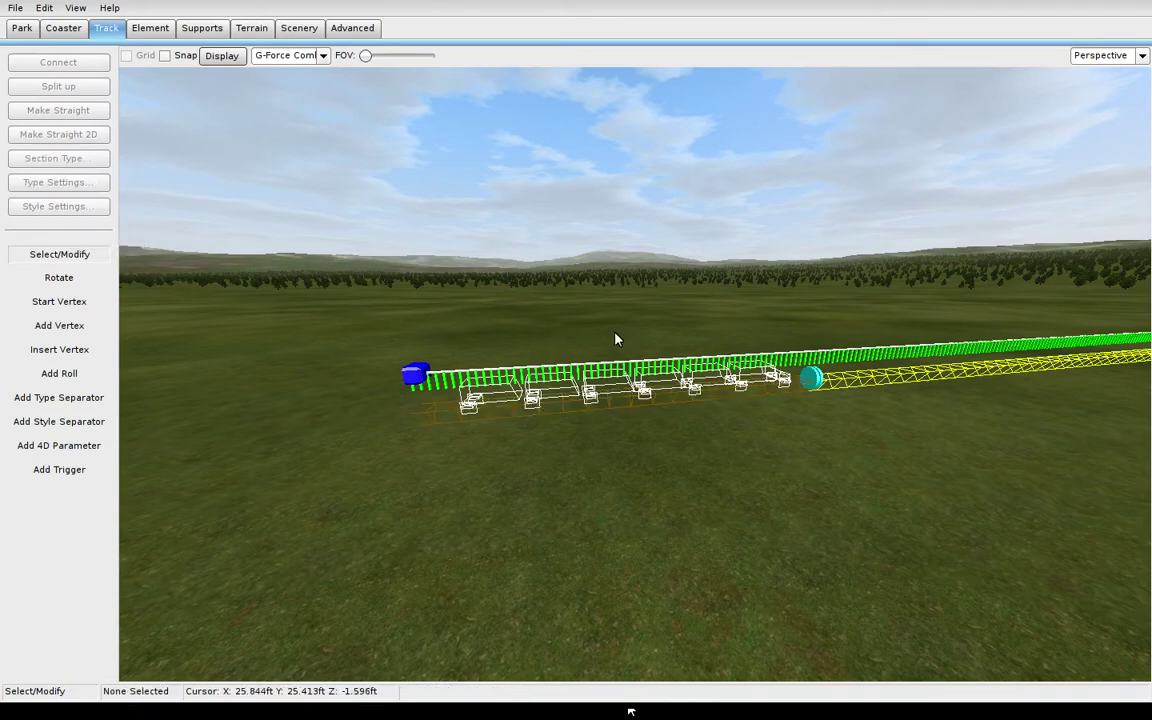
left_click(63, 28)
left_click(58, 294)
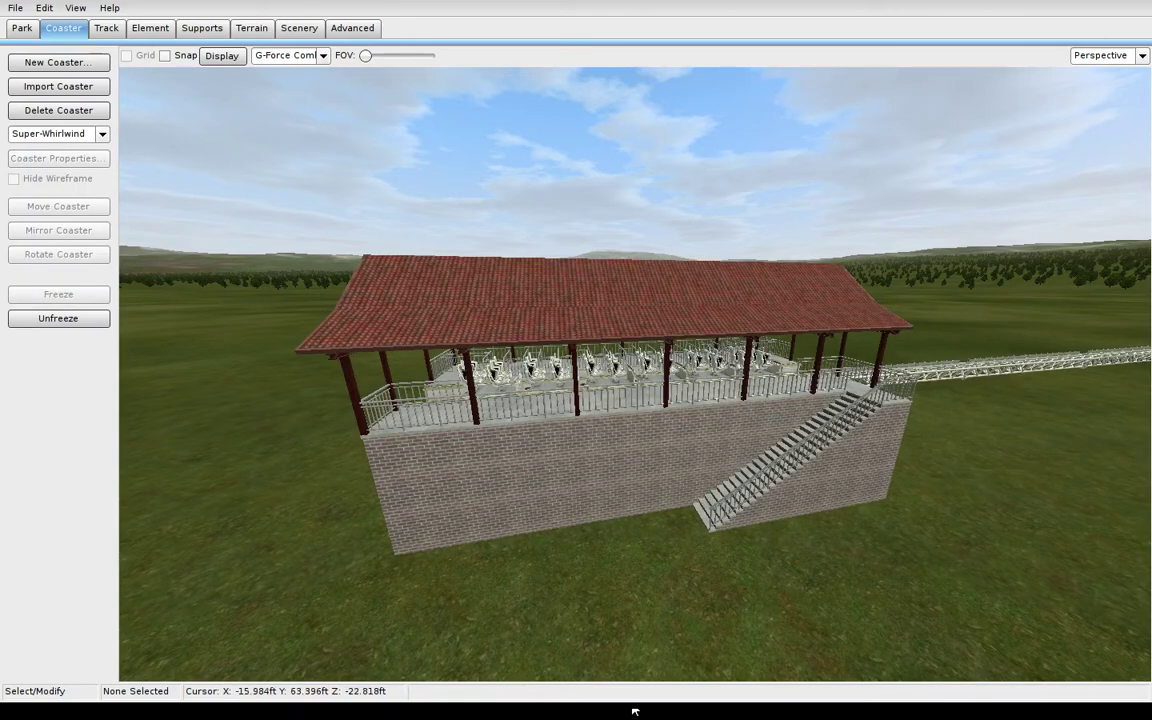
Save the project on leaving the editor and test-ride the coaster with its control panel closed
left_click(15, 7)
left_click(85, 162)
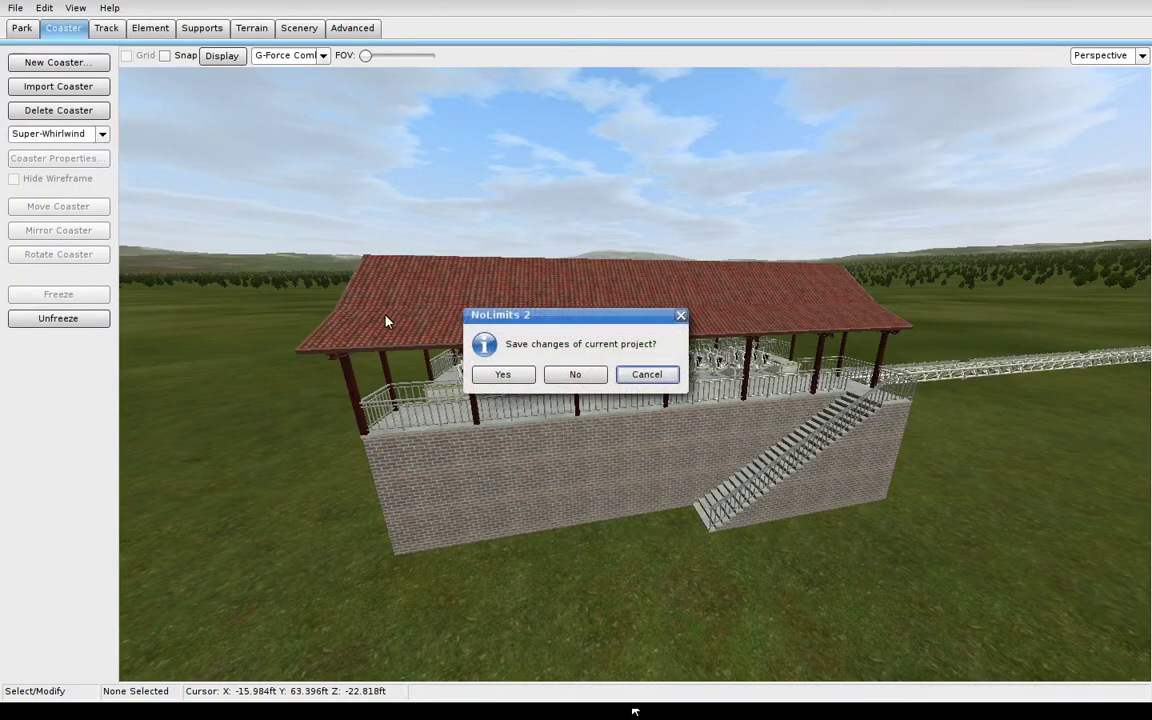
left_click(505, 378)
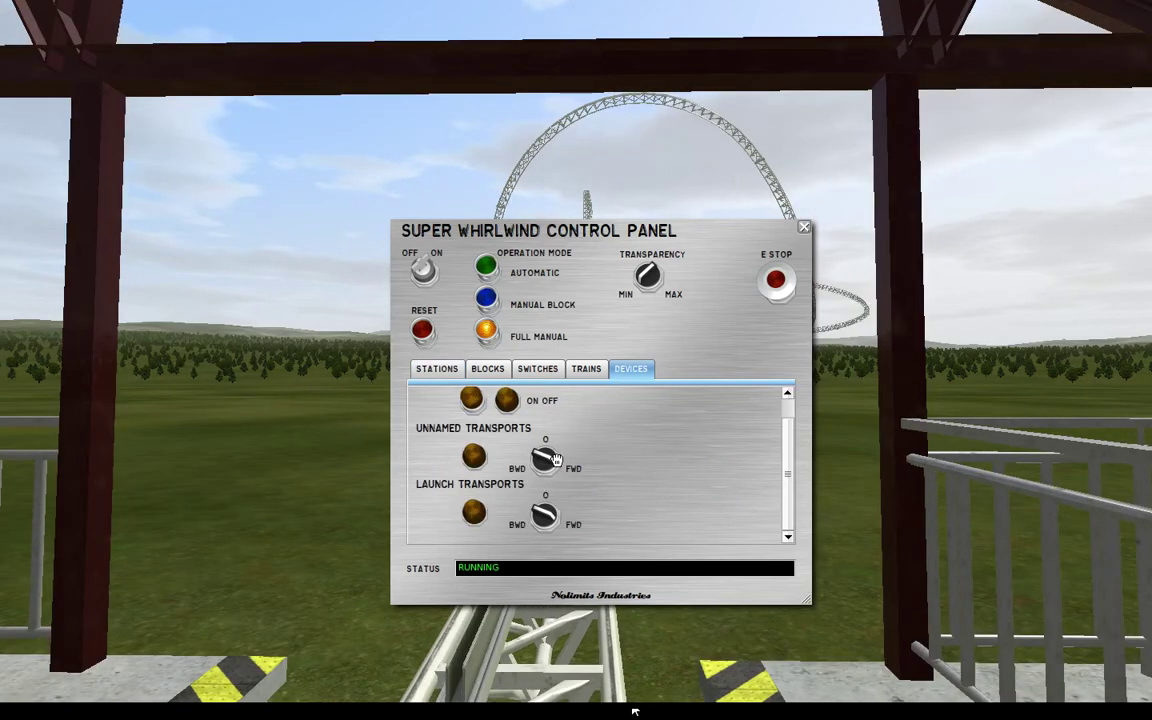
left_click(803, 228)
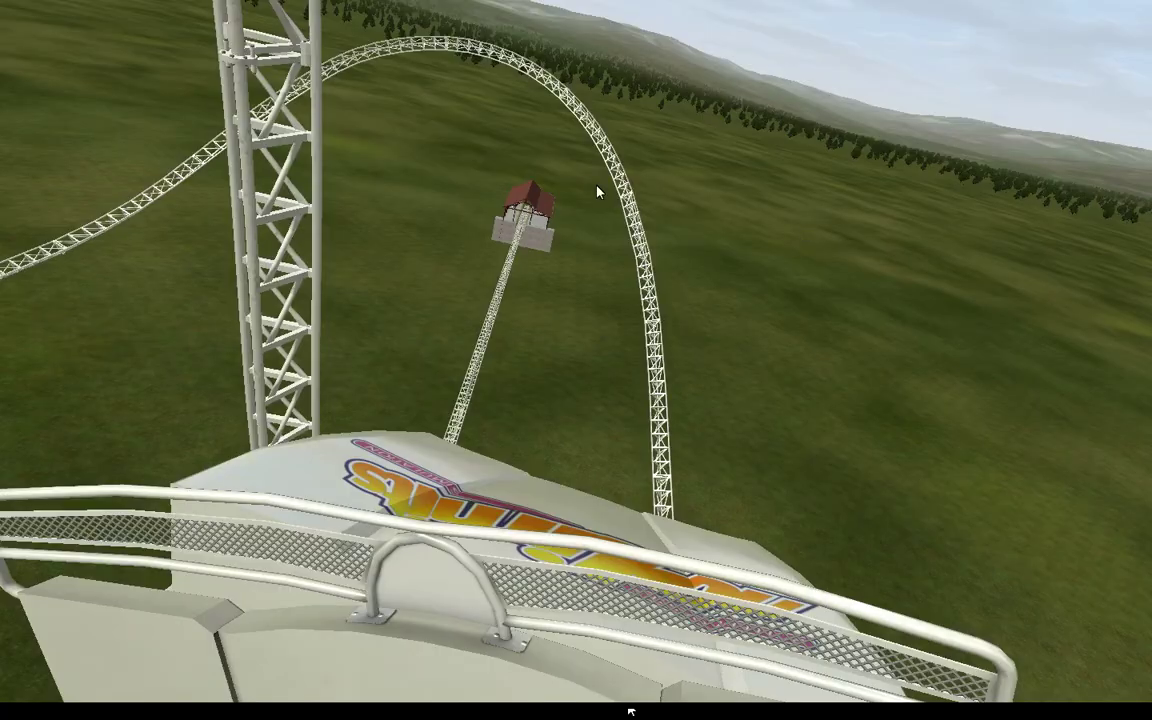
Return to the editor and unfreeze the coaster to inspect its whole wireframe layout
key("Escape")
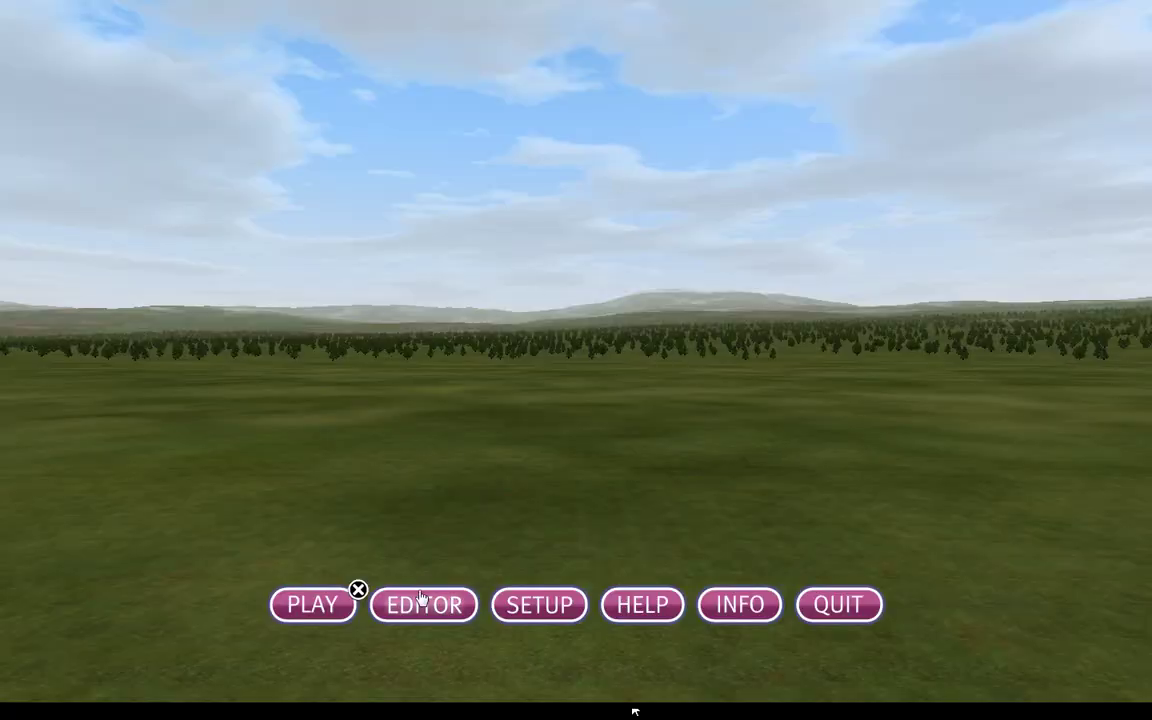
left_click(420, 606)
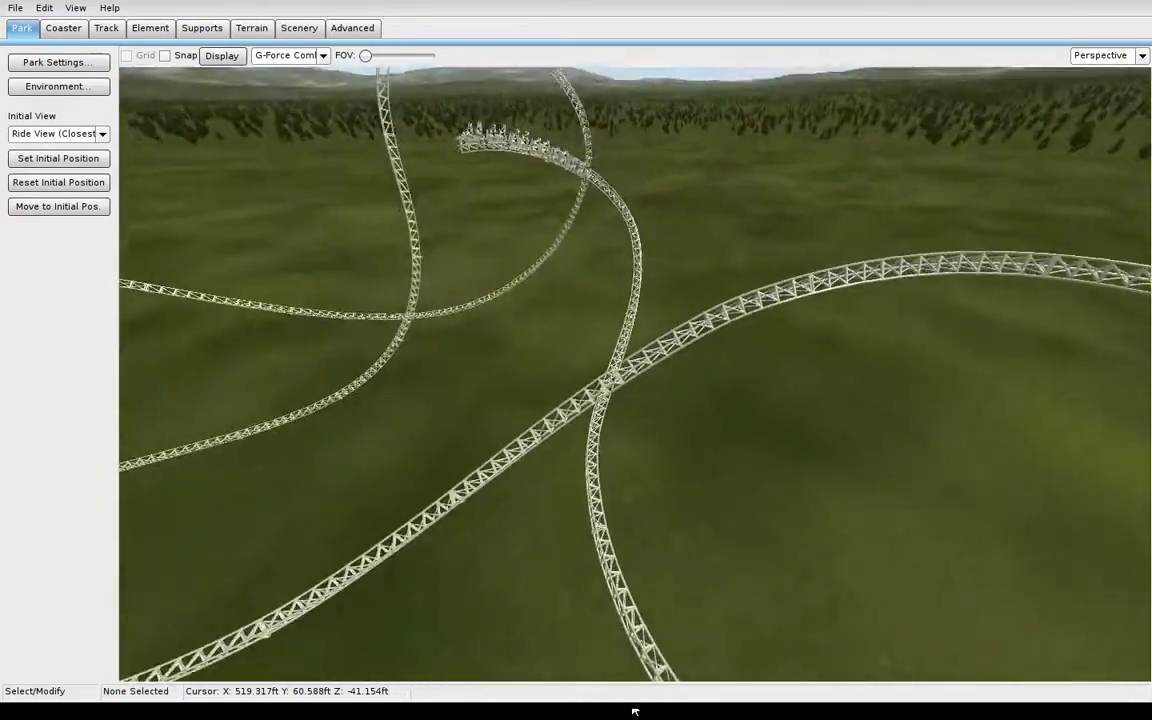
left_click(63, 29)
left_click(68, 324)
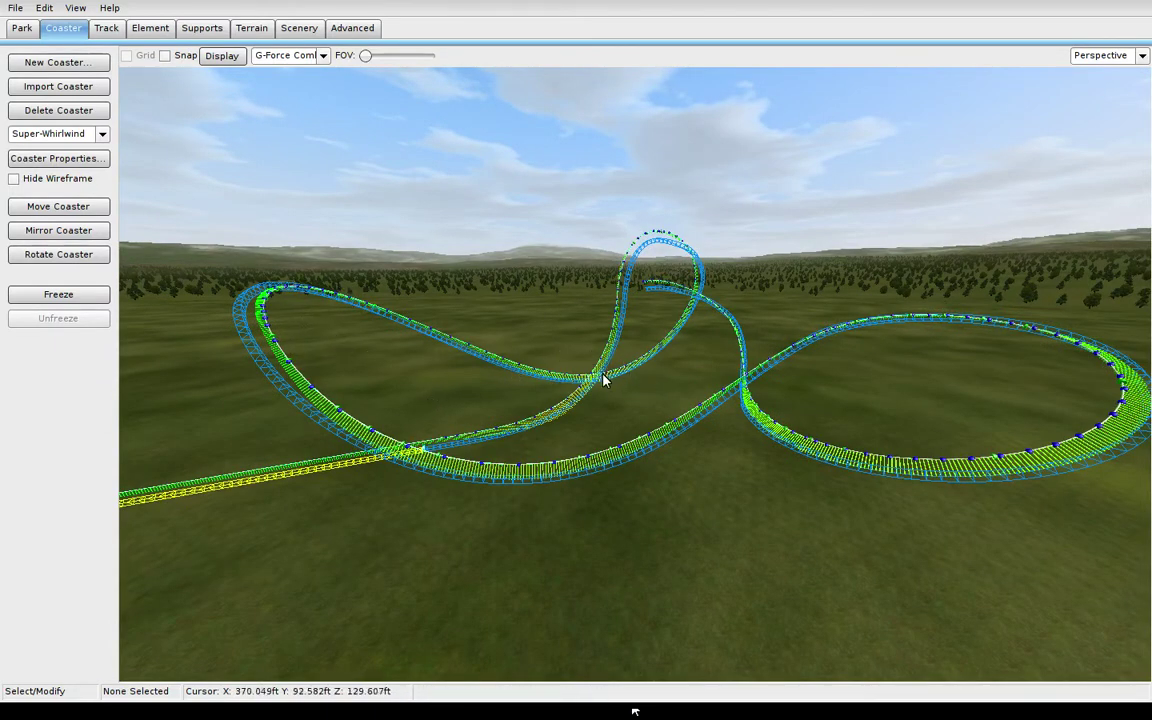
mouse_move(671, 383)
right_mouse_down()
mouse_move(675, 350)
mouse_move(735, 375)
mouse_move(678, 383)
mouse_move(687, 370)
right_mouse_up()
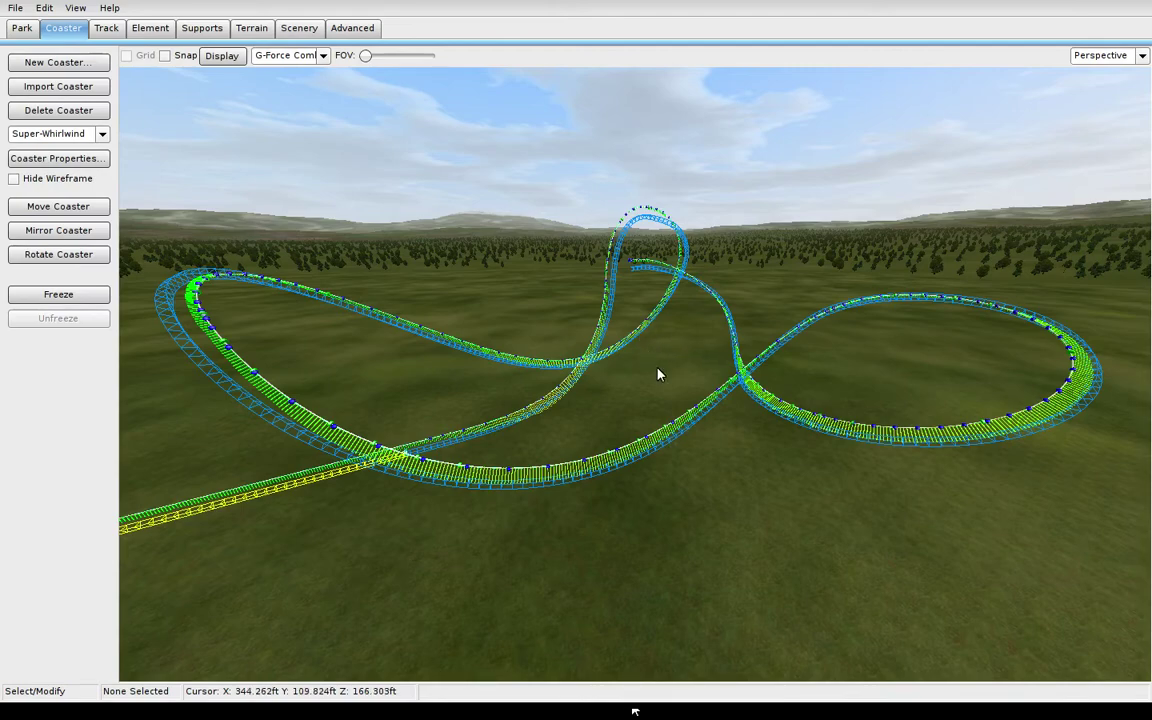
right_click_drag(686, 360, 698, 366)
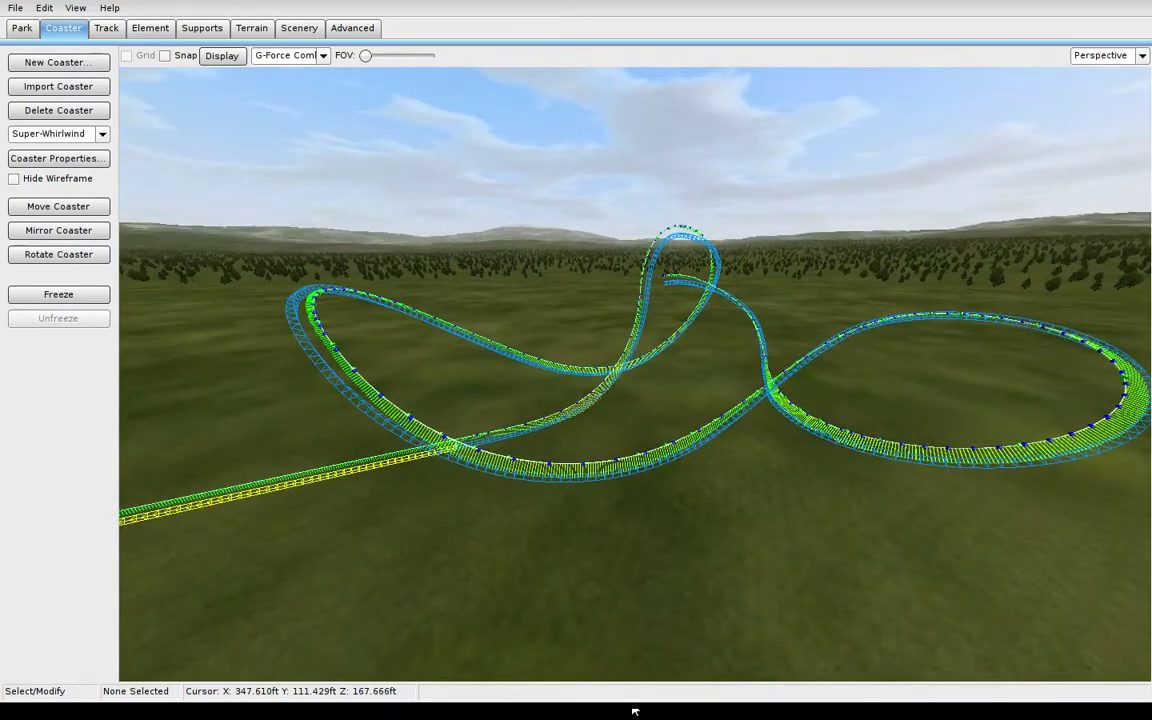
right_click_drag(635, 711, 631, 711)
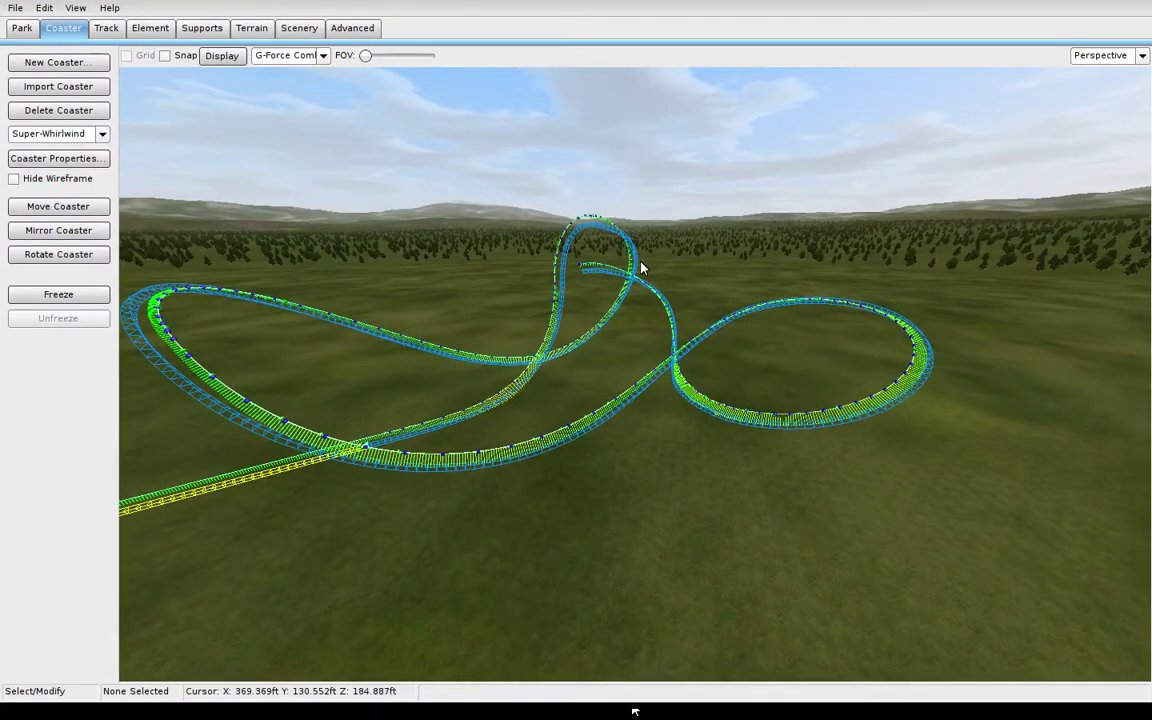